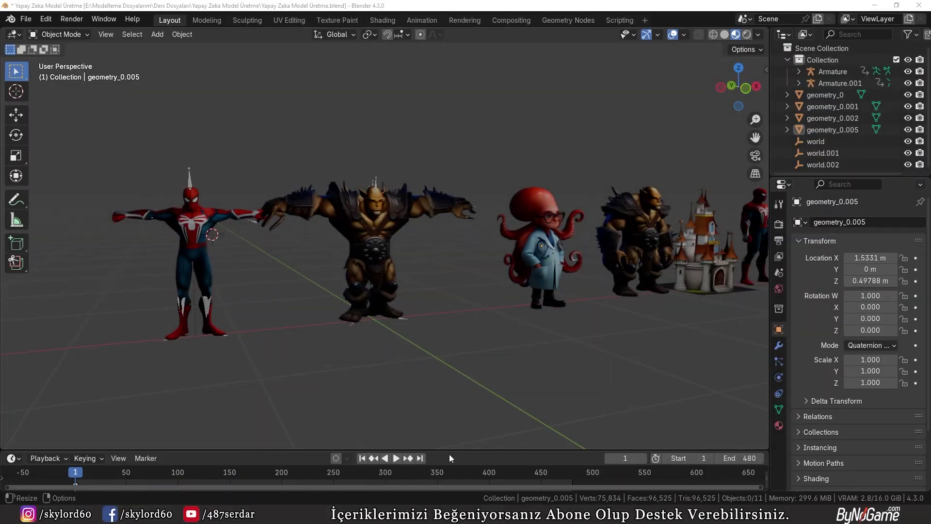
- Orbit and zoom the viewport around the characters
{"action": "mouse_move", "coordinate": [359, 420]}
{"action": "left_mouse_down"}
{"action": "mouse_move", "coordinate": [261, 418]}
{"action": "mouse_move", "coordinate": [339, 368]}
{"action": "mouse_move", "coordinate": [385, 386]}
{"action": "left_mouse_up"}
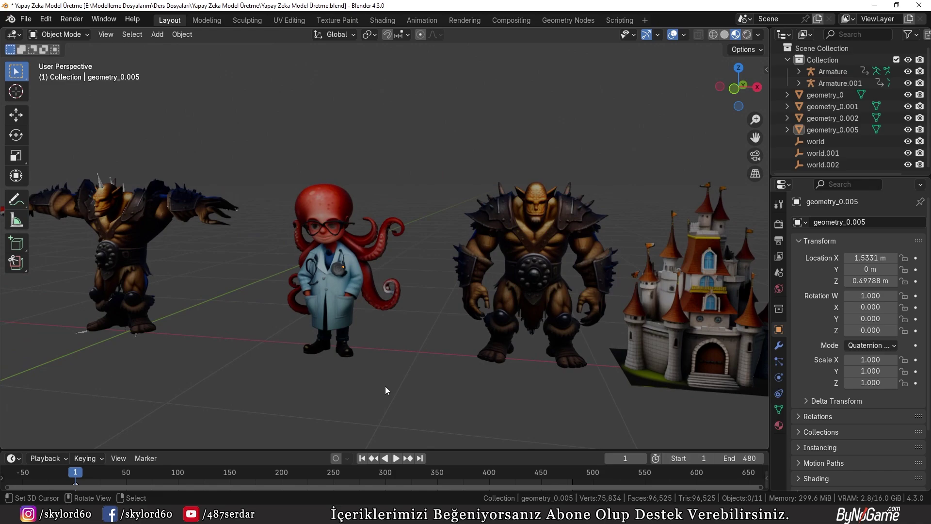
{"action": "scroll", "coordinate": [251, 240], "scroll_direction": "up", "scroll_amount": 3}
{"action": "scroll", "coordinate": [252, 243], "scroll_direction": "up", "scroll_amount": 2}
{"action": "scroll", "coordinate": [258, 277], "scroll_direction": "up", "scroll_amount": 2}
{"action": "scroll", "coordinate": [271, 282], "scroll_direction": "down", "scroll_amount": 2}
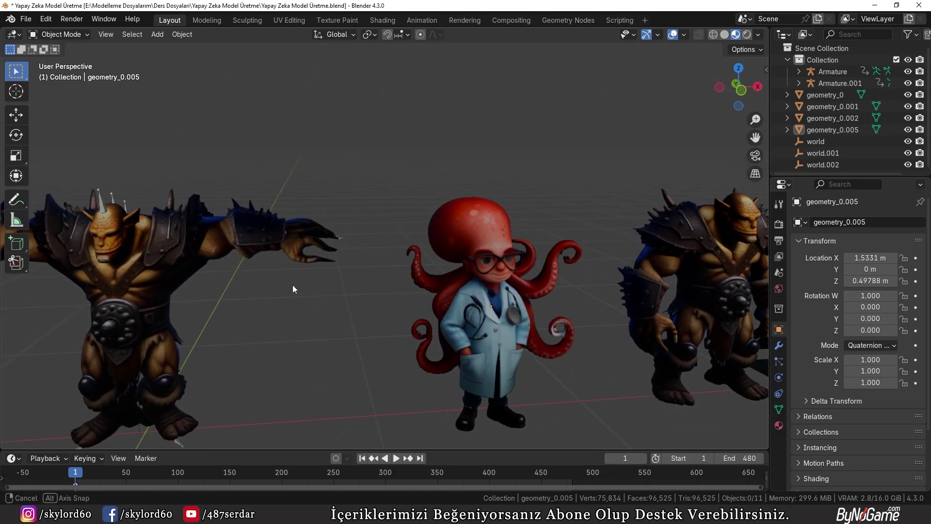
- Switch to Solid shading, return to Material Preview, and reframe Spider-Man, the orc and the octopus
{"action": "key", "text": "z"}
{"action": "left_click", "coordinate": [428, 284]}
{"action": "scroll", "coordinate": [432, 284], "scroll_direction": "down", "scroll_amount": 2}
{"action": "key", "text": "z"}
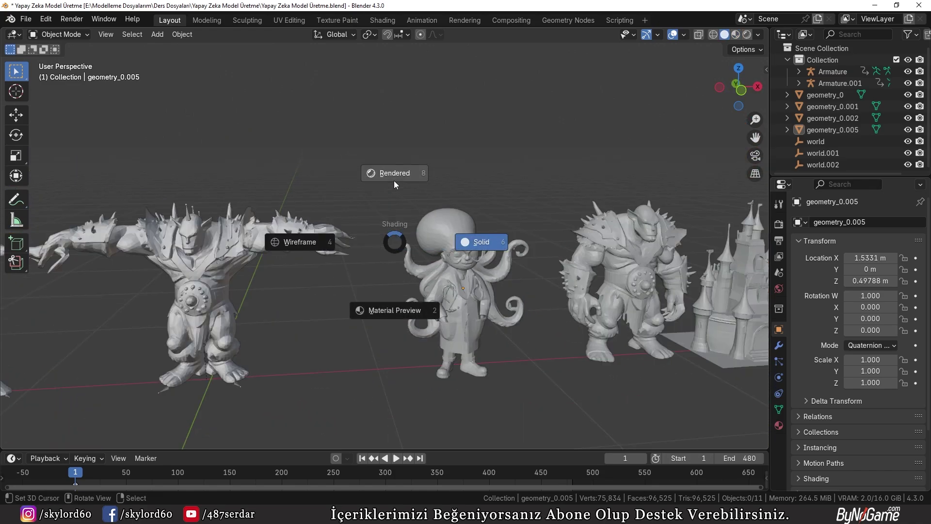
{"action": "left_click", "coordinate": [396, 271]}
{"action": "left_click_drag", "start_coordinate": [281, 337], "coordinate": [362, 428]}
{"action": "scroll", "coordinate": [364, 397], "scroll_direction": "down", "scroll_amount": 2}
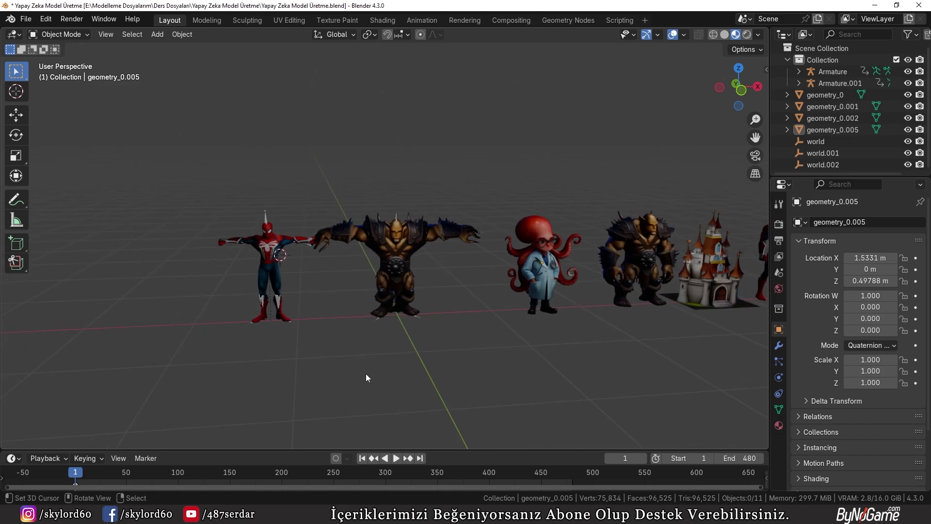
{"action": "scroll", "coordinate": [365, 373], "scroll_direction": "up", "scroll_amount": 2}
{"action": "mouse_move", "coordinate": [365, 374]}
{"action": "left_mouse_down"}
{"action": "mouse_move", "coordinate": [487, 345]}
{"action": "mouse_move", "coordinate": [332, 334]}
{"action": "left_mouse_up"}
- Play the animation and orbit around the dancers, ending toward the octopus doctor
{"action": "left_click", "coordinate": [390, 459]}
{"action": "scroll", "coordinate": [332, 333], "scroll_direction": "down", "scroll_amount": 2}
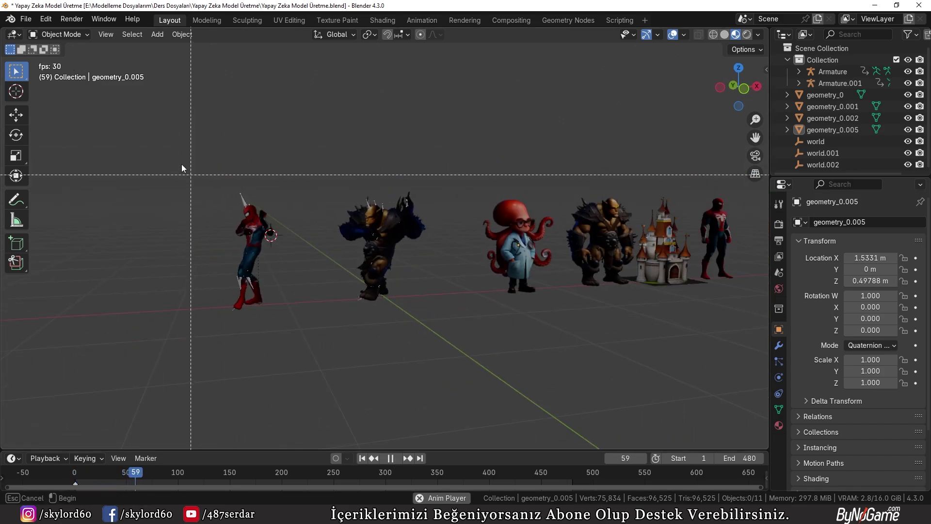
{"action": "scroll", "coordinate": [469, 353], "scroll_direction": "up", "scroll_amount": 3}
{"action": "mouse_move", "coordinate": [469, 353]}
{"action": "left_mouse_down"}
{"action": "mouse_move", "coordinate": [424, 356]}
{"action": "mouse_move", "coordinate": [486, 370]}
{"action": "mouse_move", "coordinate": [531, 364]}
{"action": "mouse_move", "coordinate": [558, 394]}
{"action": "left_mouse_up"}
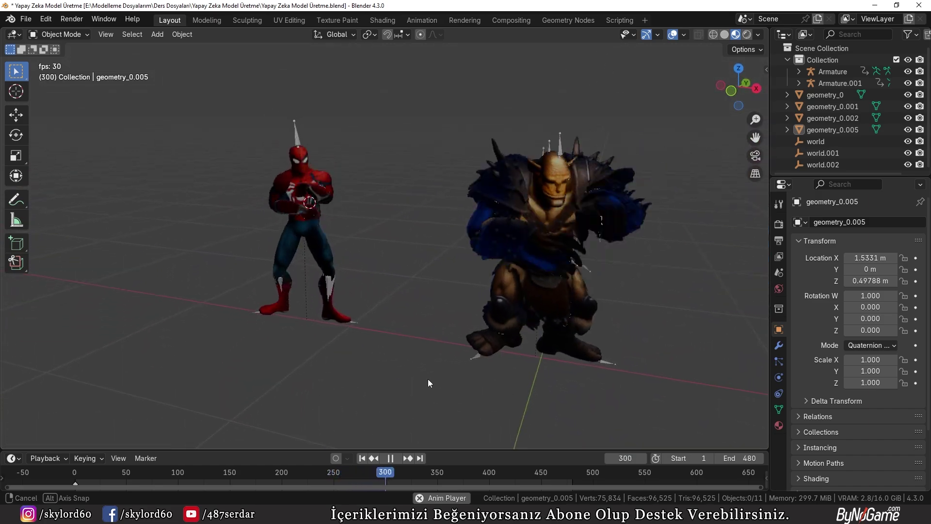
{"action": "mouse_move", "coordinate": [558, 394]}
{"action": "left_mouse_down"}
{"action": "mouse_move", "coordinate": [480, 365]}
{"action": "mouse_move", "coordinate": [347, 339]}
{"action": "mouse_move", "coordinate": [389, 293]}
{"action": "left_mouse_up"}
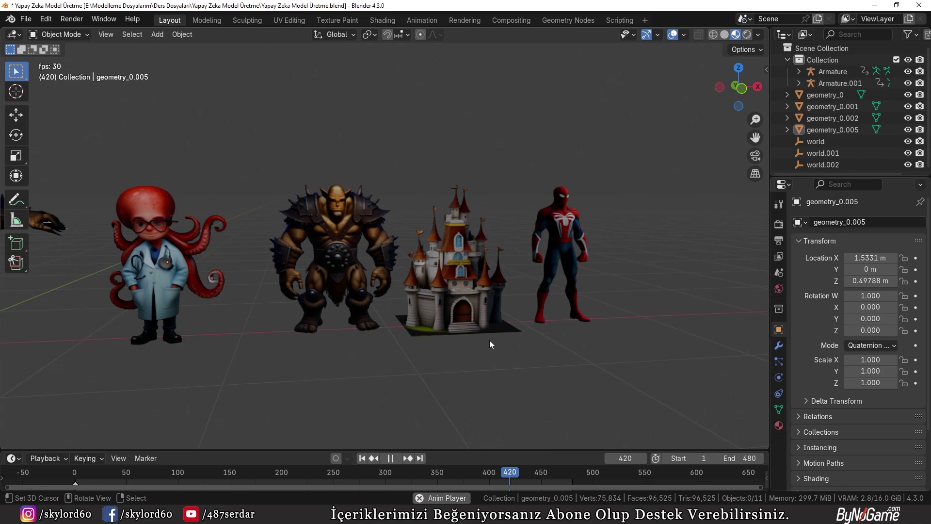
{"action": "scroll", "coordinate": [388, 293], "scroll_direction": "down", "scroll_amount": 5}
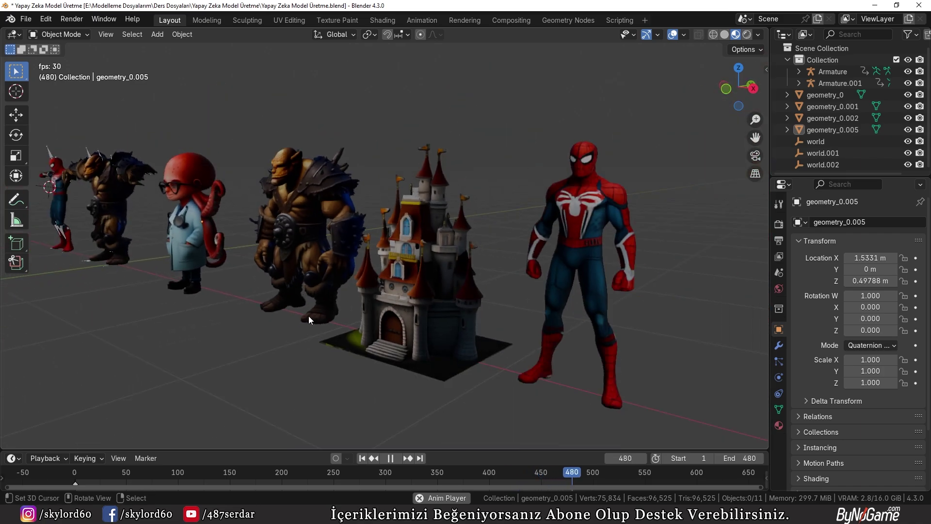
{"action": "mouse_move", "coordinate": [308, 315]}
{"action": "left_mouse_down"}
{"action": "mouse_move", "coordinate": [447, 328]}
{"action": "mouse_move", "coordinate": [389, 298]}
{"action": "mouse_move", "coordinate": [420, 316]}
{"action": "left_mouse_up"}
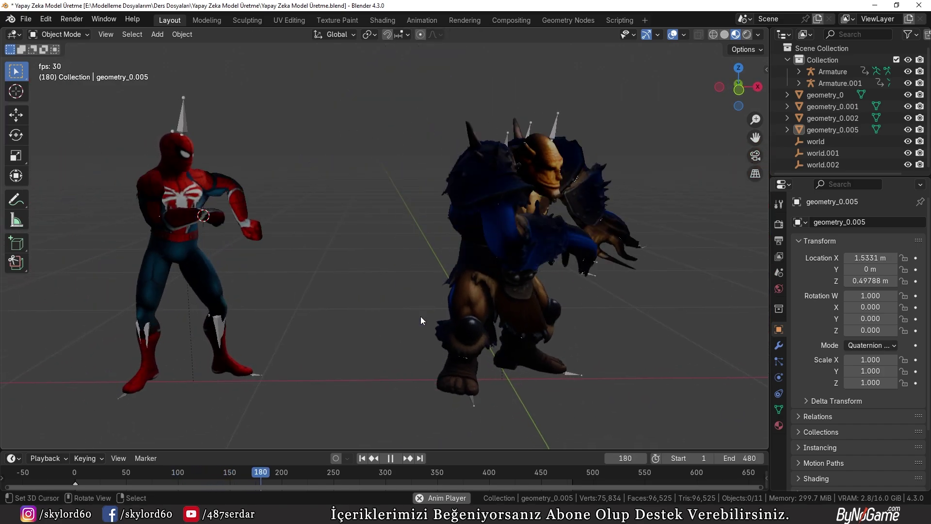
{"action": "scroll", "coordinate": [421, 317], "scroll_direction": "down", "scroll_amount": 2}
{"action": "scroll", "coordinate": [421, 316], "scroll_direction": "up", "scroll_amount": 2}
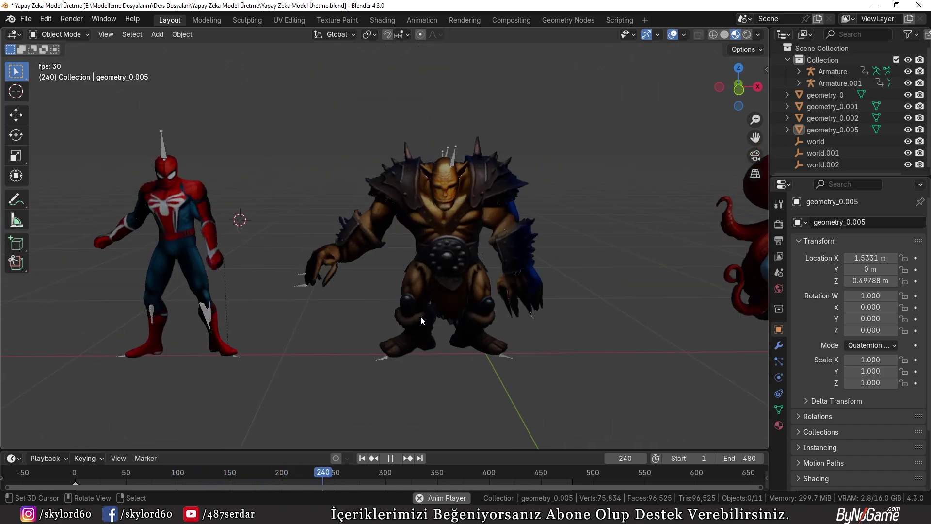
{"action": "mouse_move", "coordinate": [420, 315]}
{"action": "left_mouse_down"}
{"action": "mouse_move", "coordinate": [494, 324]}
{"action": "mouse_move", "coordinate": [487, 291]}
{"action": "left_mouse_up"}
- Inspect the octopus doctor mesh and its head in Edit Mode, then leave Edit Mode
{"action": "left_click", "coordinate": [504, 289]}
{"action": "key", "text": "Tab"}
{"action": "left_click", "coordinate": [327, 297]}
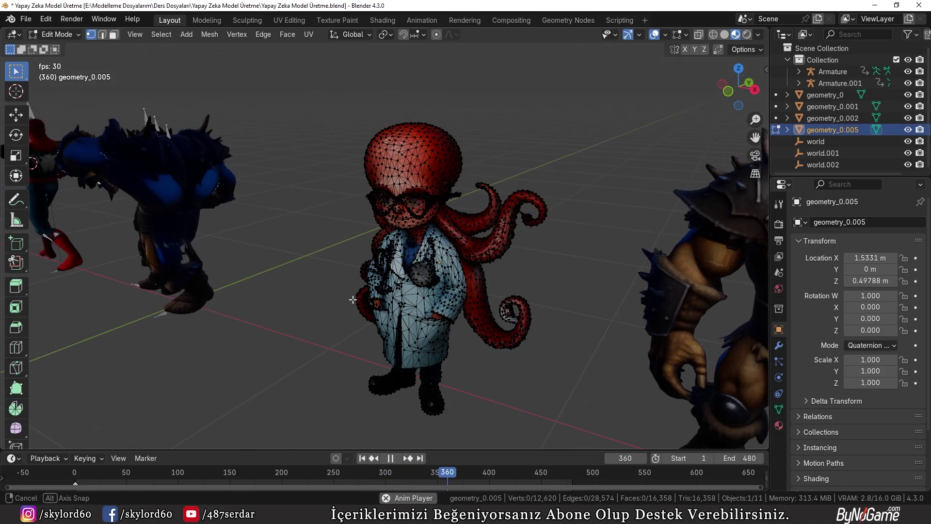
{"action": "scroll", "coordinate": [440, 260], "scroll_direction": "up", "scroll_amount": 3}
{"action": "scroll", "coordinate": [439, 259], "scroll_direction": "up", "scroll_amount": 4}
{"action": "mouse_move", "coordinate": [440, 259]}
{"action": "left_mouse_down"}
{"action": "mouse_move", "coordinate": [386, 324]}
{"action": "mouse_move", "coordinate": [505, 286]}
{"action": "mouse_move", "coordinate": [450, 302]}
{"action": "mouse_move", "coordinate": [705, 301]}
{"action": "left_mouse_up"}
{"action": "scroll", "coordinate": [386, 325], "scroll_direction": "down", "scroll_amount": 3}
{"action": "scroll", "coordinate": [405, 323], "scroll_direction": "down", "scroll_amount": 4}
{"action": "key", "text": "Tab"}
- Edit the orc in Solid shading, select its linked head piece with Ctrl+L, and start moving it
{"action": "left_click", "coordinate": [504, 286]}
{"action": "key", "text": "Tab"}
{"action": "key", "text": "z"}
{"action": "scroll", "coordinate": [489, 298], "scroll_direction": "up", "scroll_amount": 5}
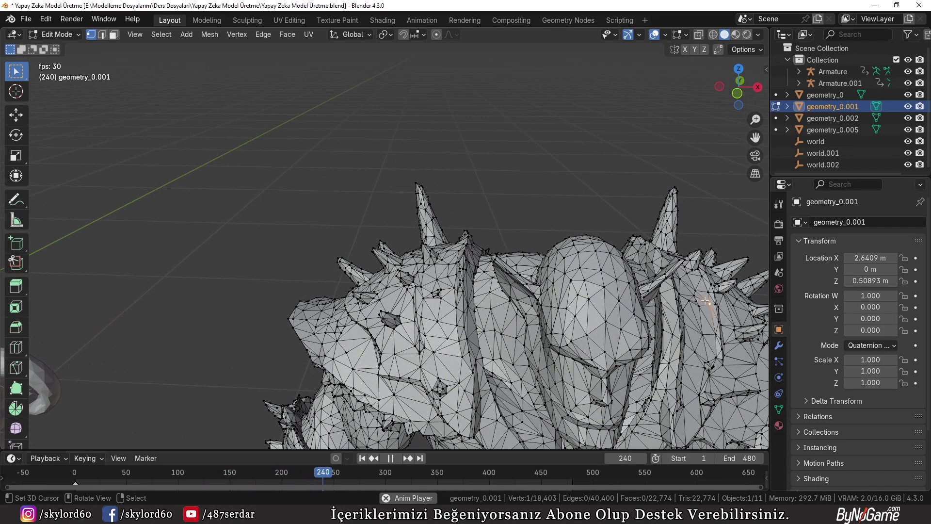
{"action": "key", "text": "l"}
{"action": "scroll", "coordinate": [621, 300], "scroll_direction": "down", "scroll_amount": 3}
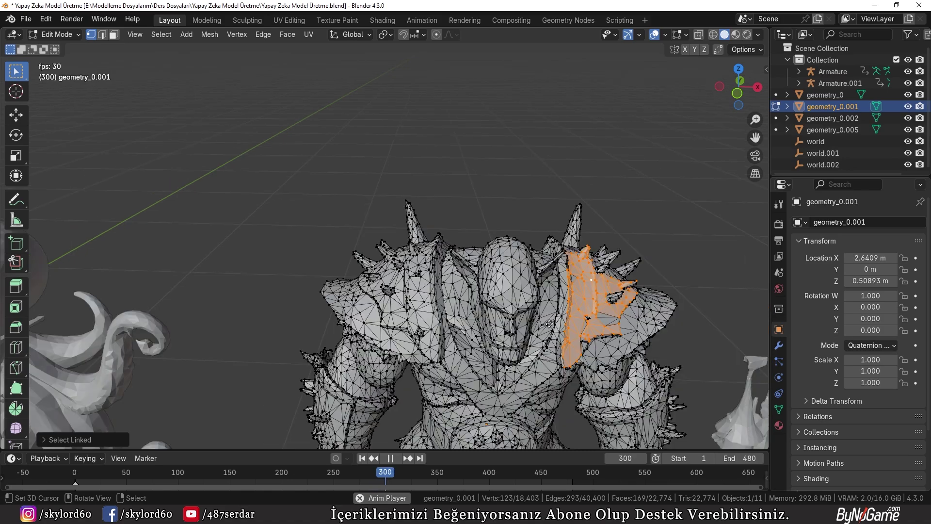
{"action": "left_click", "coordinate": [505, 276]}
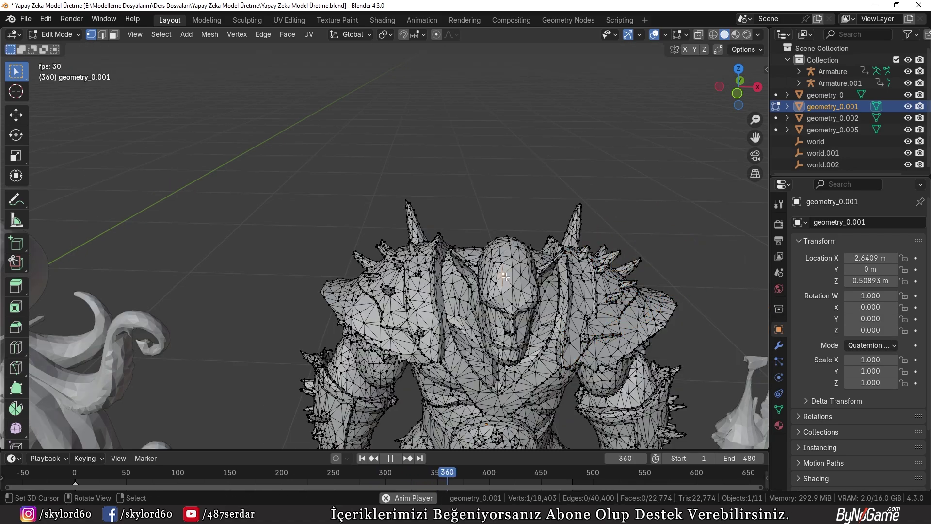
{"action": "key", "text": "ctrl+l"}
{"action": "key", "text": "g"}
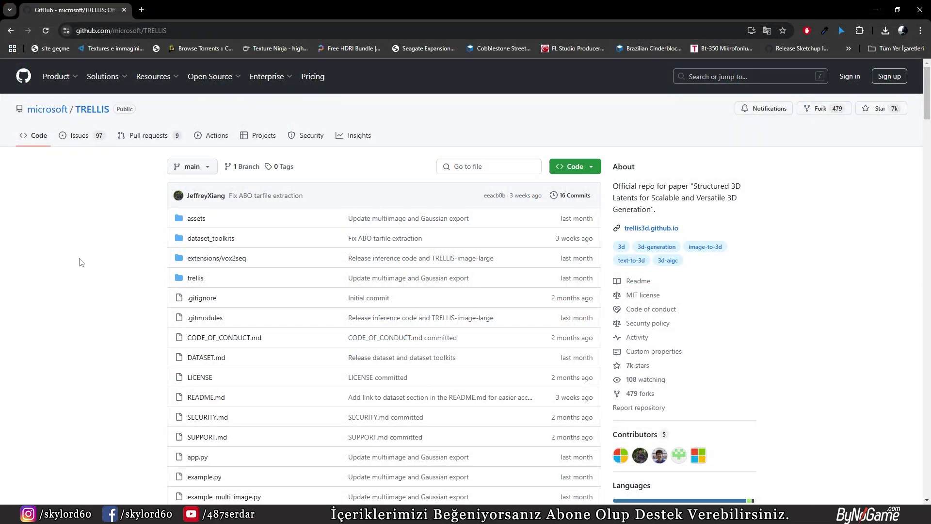
- Highlight the microsoft/TRELLIS title and scroll down into the README introduction
{"action": "mouse_move", "coordinate": [114, 110]}
{"action": "left_mouse_down"}
{"action": "mouse_move", "coordinate": [27, 110]}
{"action": "mouse_move", "coordinate": [113, 263]}
{"action": "left_mouse_up"}
{"action": "scroll", "coordinate": [107, 213], "scroll_direction": "down", "scroll_amount": 4}
{"action": "scroll", "coordinate": [112, 209], "scroll_direction": "down", "scroll_amount": 2}
{"action": "scroll", "coordinate": [114, 207], "scroll_direction": "down", "scroll_amount": 2}
{"action": "scroll", "coordinate": [116, 207], "scroll_direction": "down", "scroll_amount": 2}
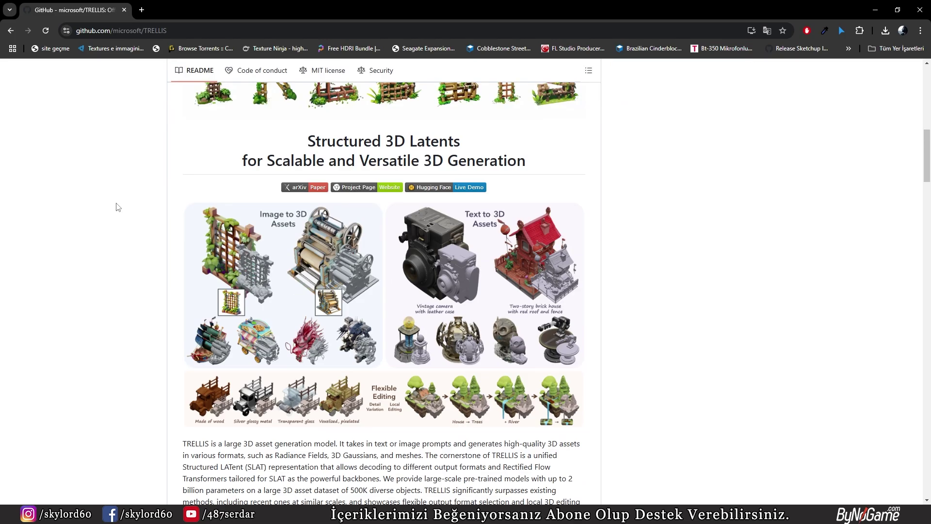
{"action": "scroll", "coordinate": [112, 387], "scroll_direction": "down", "scroll_amount": 1}
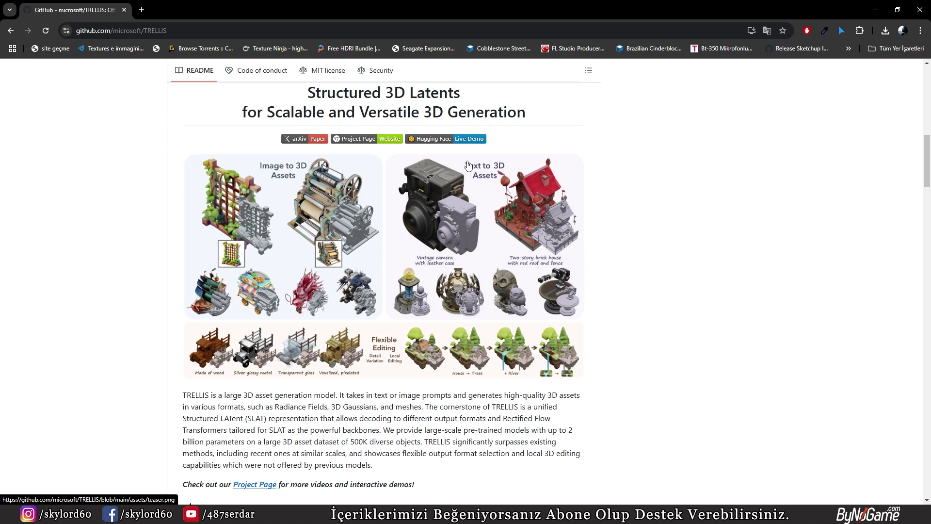
{"action": "scroll", "coordinate": [192, 381], "scroll_direction": "down", "scroll_amount": 1}
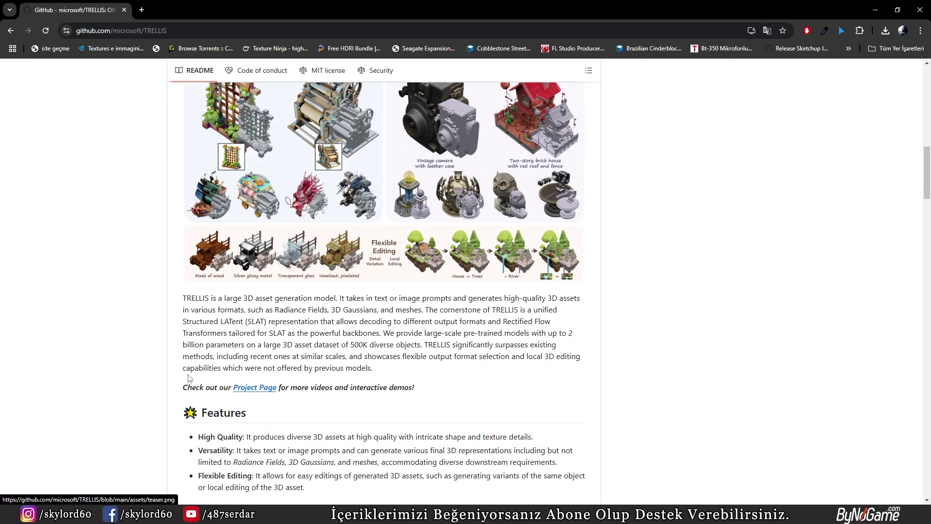
{"action": "scroll", "coordinate": [217, 342], "scroll_direction": "down", "scroll_amount": 2}
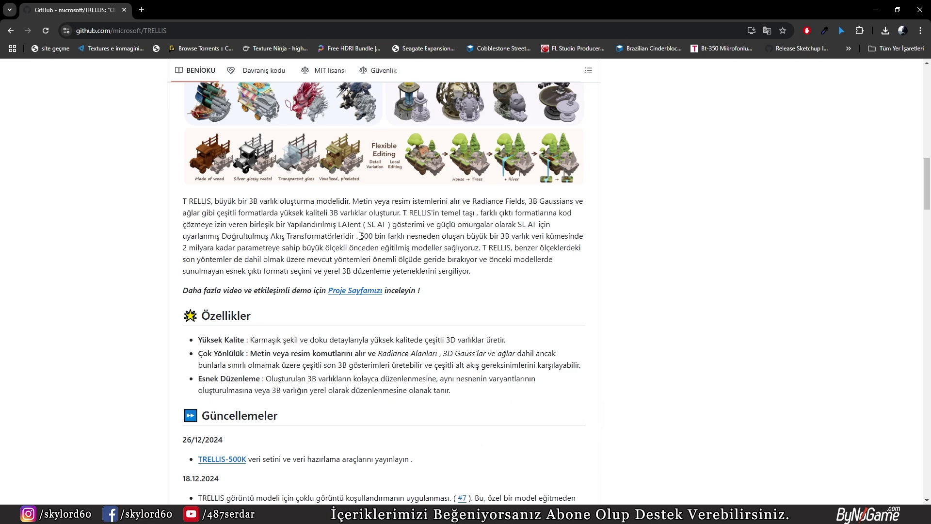
- Highlight the README sentence about the 500 thousand object dataset, then keep reading
{"action": "left_click_drag", "start_coordinate": [361, 236], "coordinate": [418, 248]}
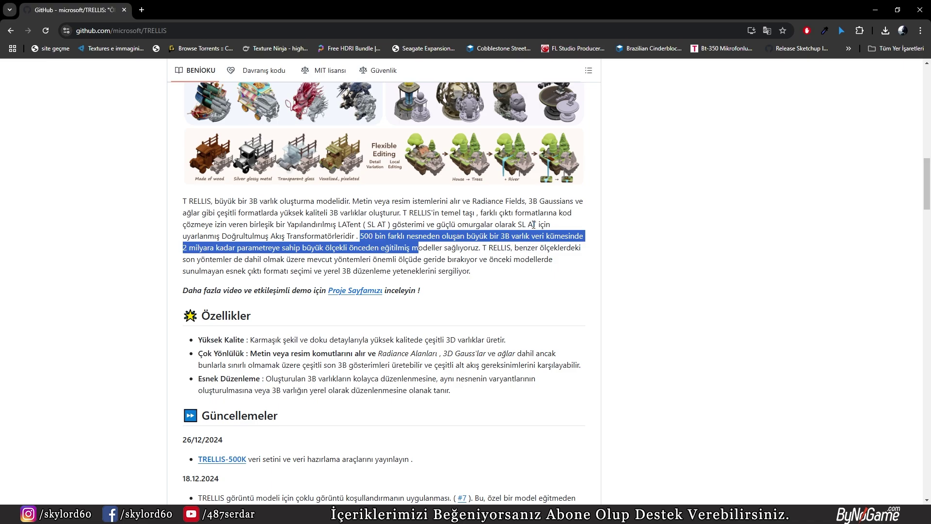
{"action": "left_click", "coordinate": [589, 237]}
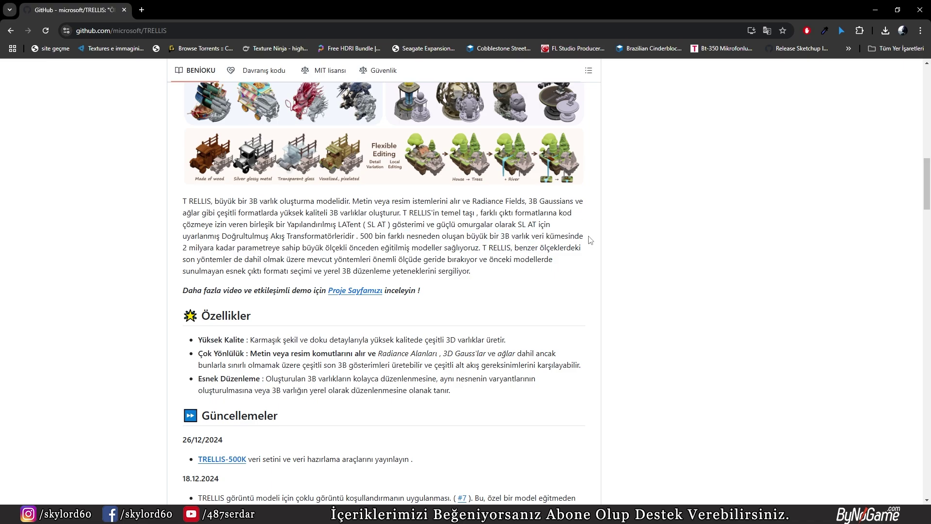
{"action": "scroll", "coordinate": [493, 245], "scroll_direction": "down", "scroll_amount": 2}
{"action": "scroll", "coordinate": [253, 340], "scroll_direction": "down", "scroll_amount": 3}
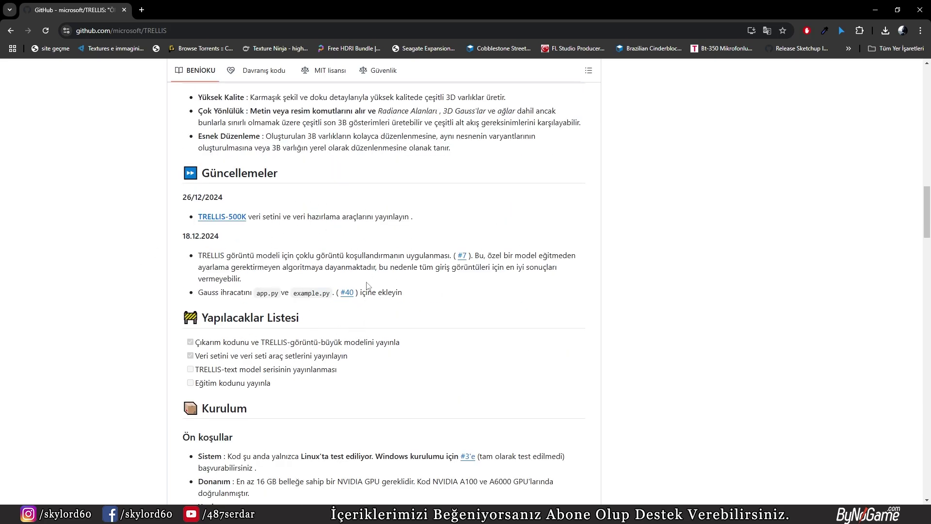
{"action": "scroll", "coordinate": [450, 383], "scroll_direction": "down", "scroll_amount": 1}
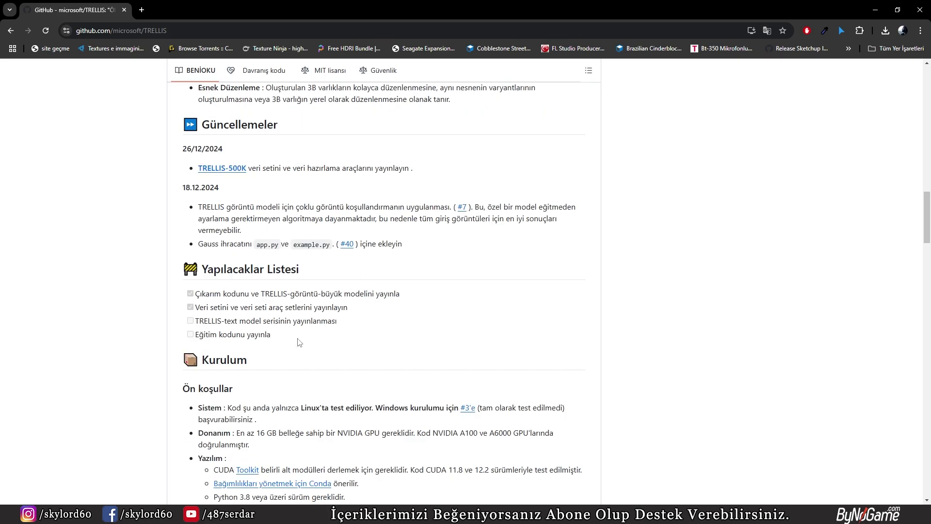
{"action": "scroll", "coordinate": [366, 305], "scroll_direction": "down", "scroll_amount": 2}
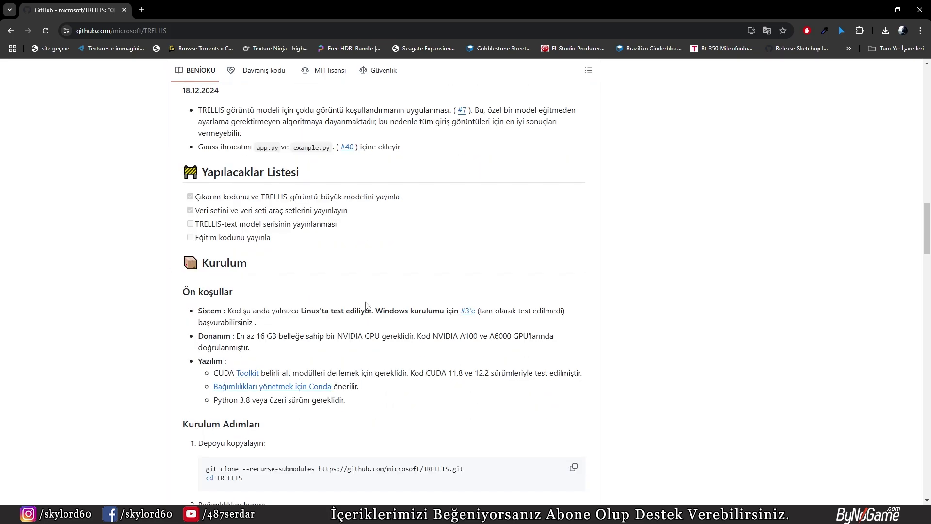
{"action": "scroll", "coordinate": [372, 301], "scroll_direction": "down", "scroll_amount": 2}
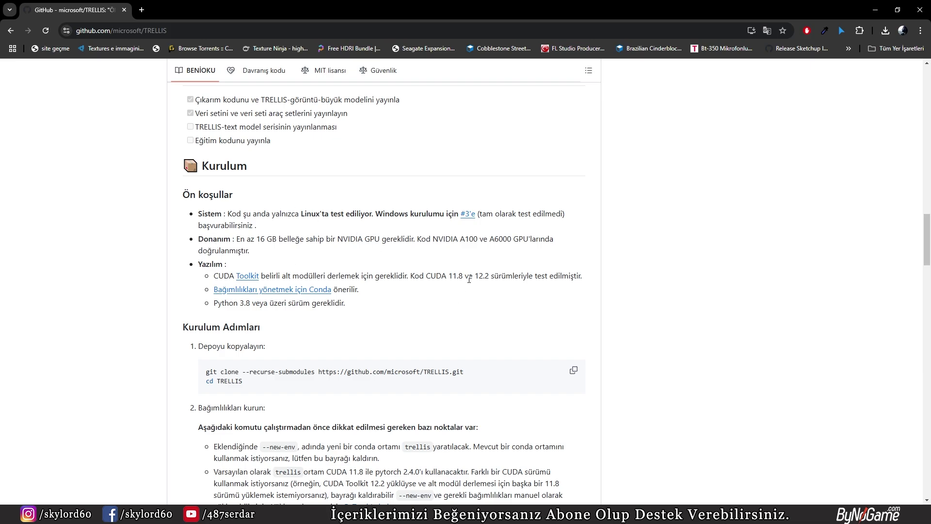
- Review the installation and model sections, then open the Hugging Face Live Demo in a background tab
{"action": "scroll", "coordinate": [414, 273], "scroll_direction": "down", "scroll_amount": 2}
{"action": "scroll", "coordinate": [415, 273], "scroll_direction": "down", "scroll_amount": 2}
{"action": "scroll", "coordinate": [217, 265], "scroll_direction": "down", "scroll_amount": 2}
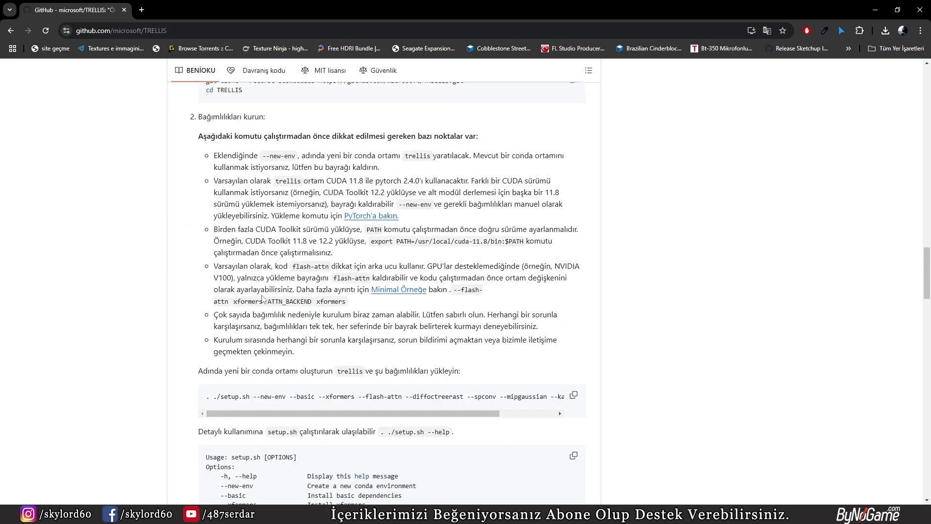
{"action": "scroll", "coordinate": [216, 265], "scroll_direction": "down", "scroll_amount": 1}
{"action": "scroll", "coordinate": [216, 265], "scroll_direction": "down", "scroll_amount": 3}
{"action": "scroll", "coordinate": [204, 279], "scroll_direction": "down", "scroll_amount": 4}
{"action": "scroll", "coordinate": [192, 294], "scroll_direction": "down", "scroll_amount": 3}
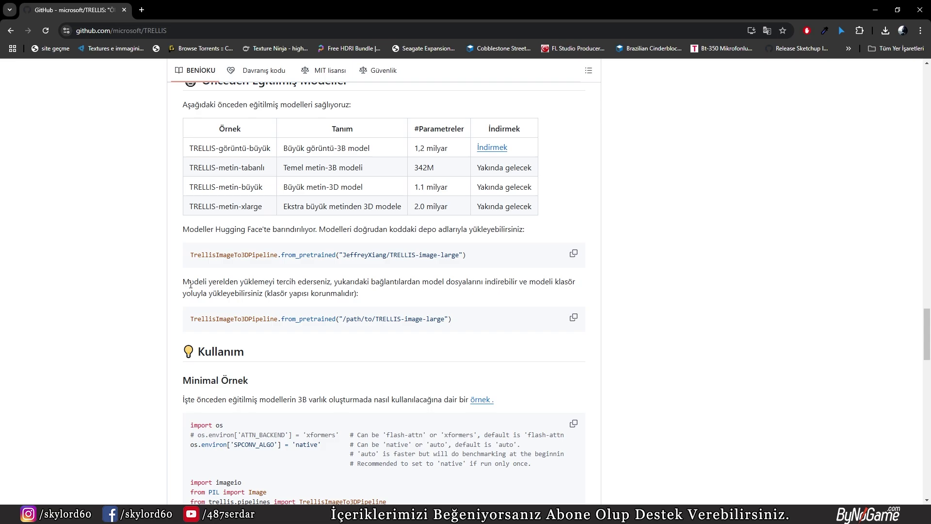
{"action": "scroll", "coordinate": [190, 286], "scroll_direction": "up", "scroll_amount": 14}
{"action": "scroll", "coordinate": [186, 283], "scroll_direction": "up", "scroll_amount": 7}
{"action": "scroll", "coordinate": [203, 265], "scroll_direction": "up", "scroll_amount": 4}
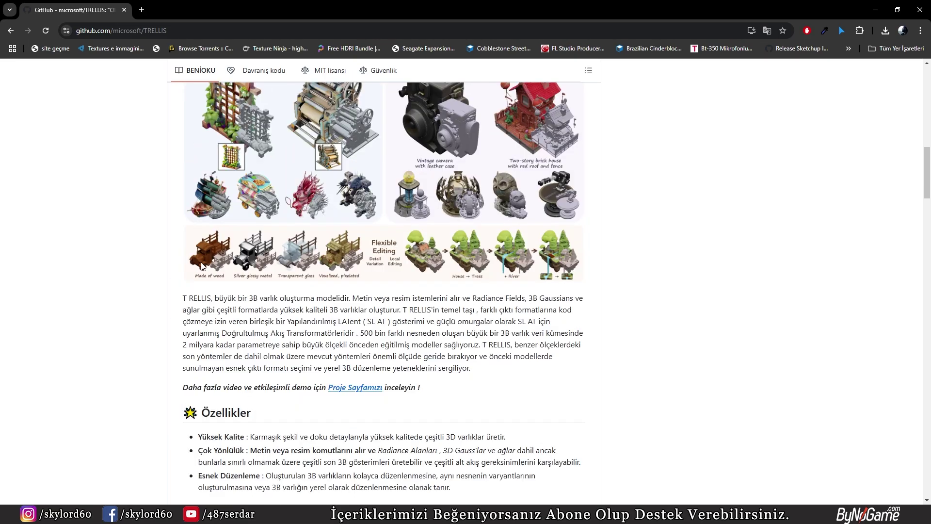
{"action": "scroll", "coordinate": [232, 282], "scroll_direction": "up", "scroll_amount": 8}
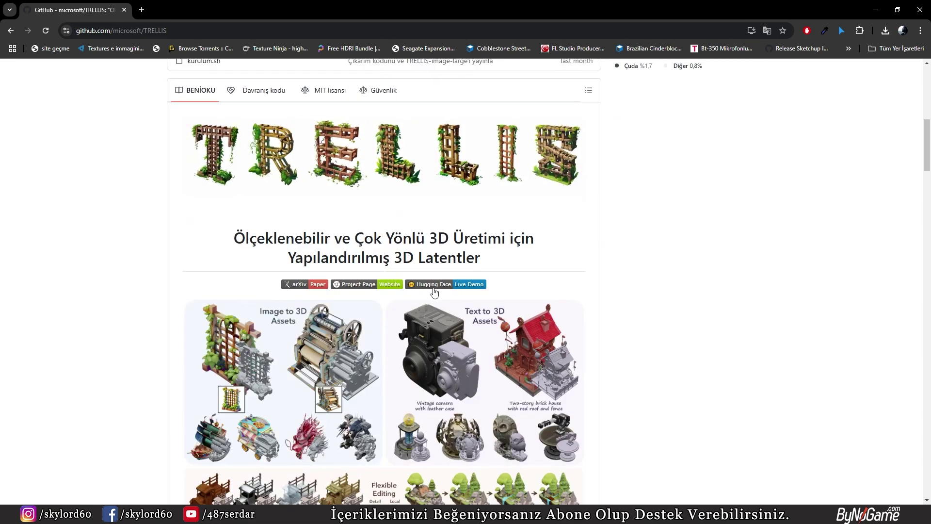
{"action": "middle_click", "coordinate": [438, 286]}
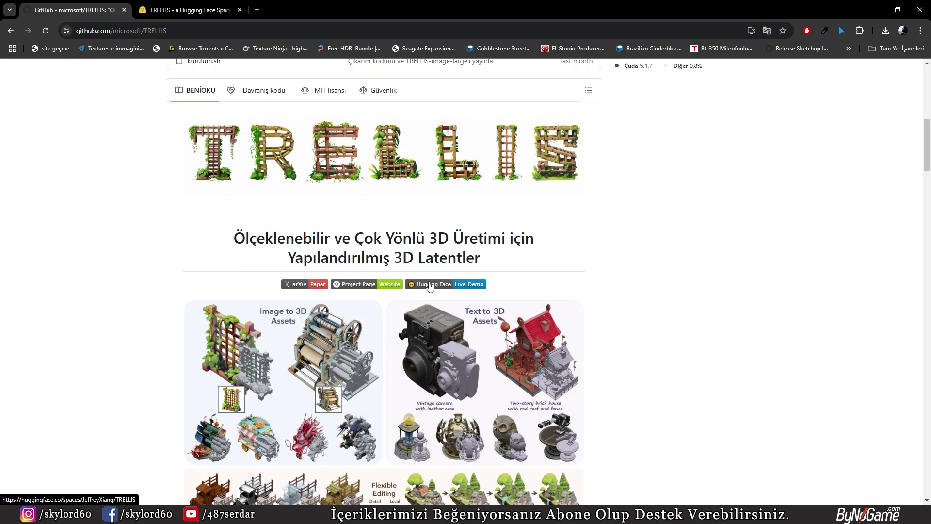
- On the TRELLIS Space tab, expand Generation Settings to show seed, guidance strength and sampling steps
{"action": "left_click", "coordinate": [215, 4]}
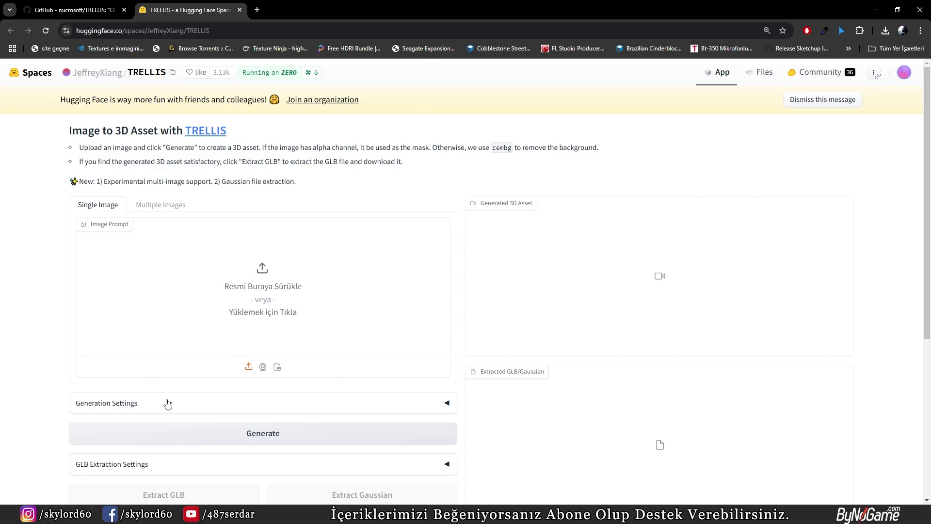
{"action": "scroll", "coordinate": [249, 309], "scroll_direction": "down", "scroll_amount": 1}
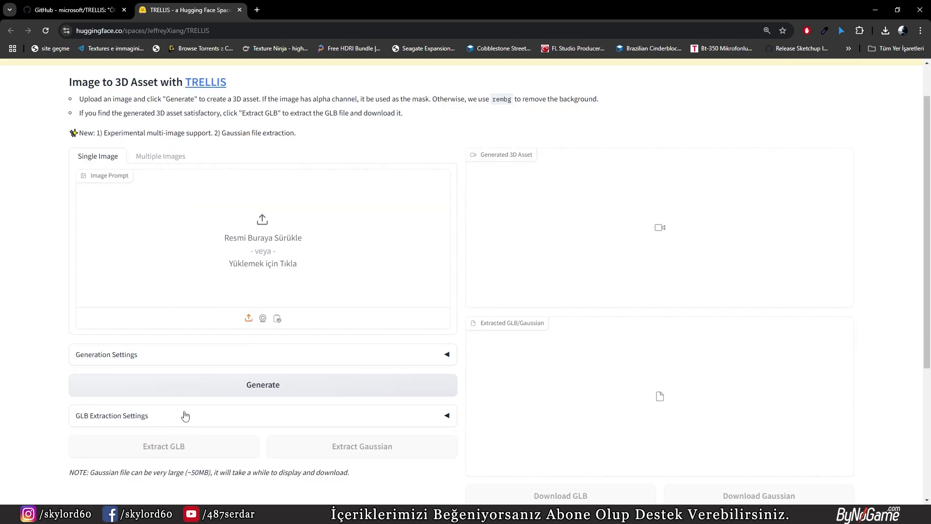
{"action": "left_click", "coordinate": [447, 355]}
{"action": "scroll", "coordinate": [156, 364], "scroll_direction": "down", "scroll_amount": 2}
{"action": "scroll", "coordinate": [144, 360], "scroll_direction": "down", "scroll_amount": 4}
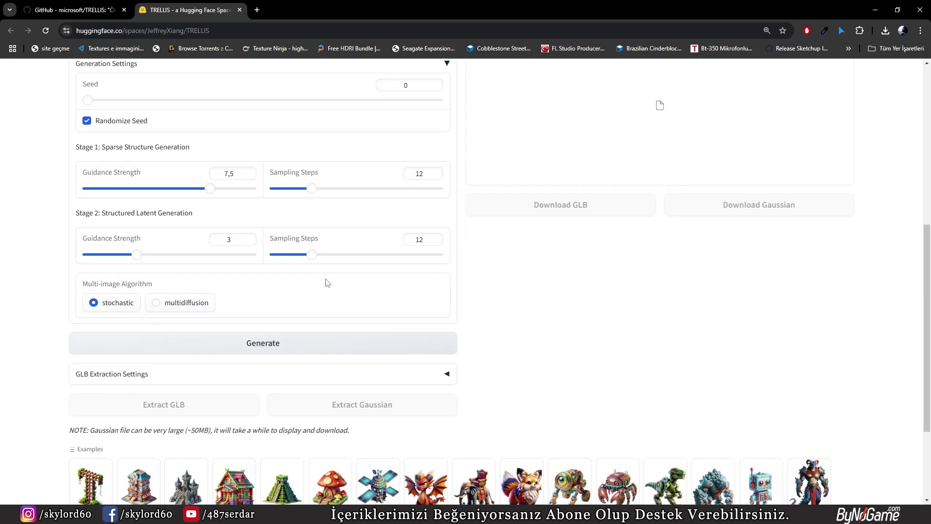
{"action": "scroll", "coordinate": [272, 295], "scroll_direction": "up", "scroll_amount": 2}
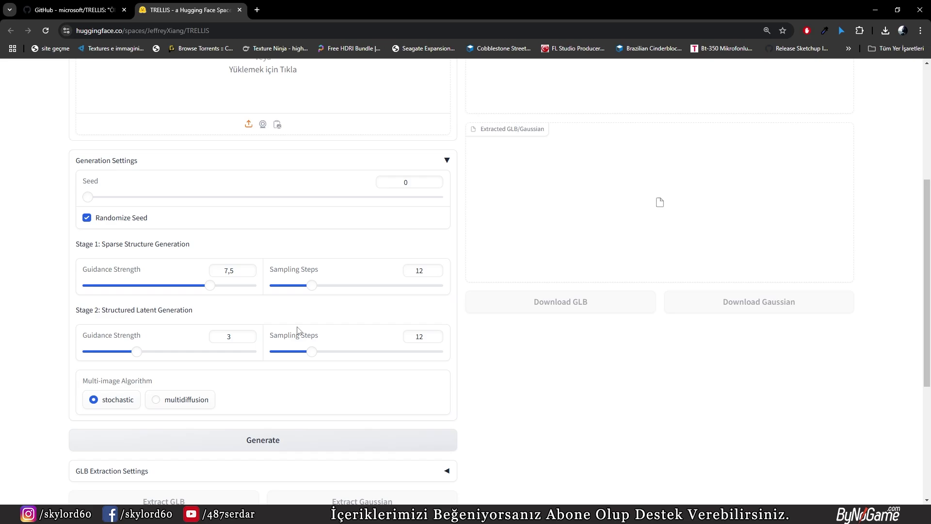
{"action": "scroll", "coordinate": [270, 291], "scroll_direction": "up", "scroll_amount": 1}
{"action": "scroll", "coordinate": [239, 223], "scroll_direction": "up", "scroll_amount": 1}
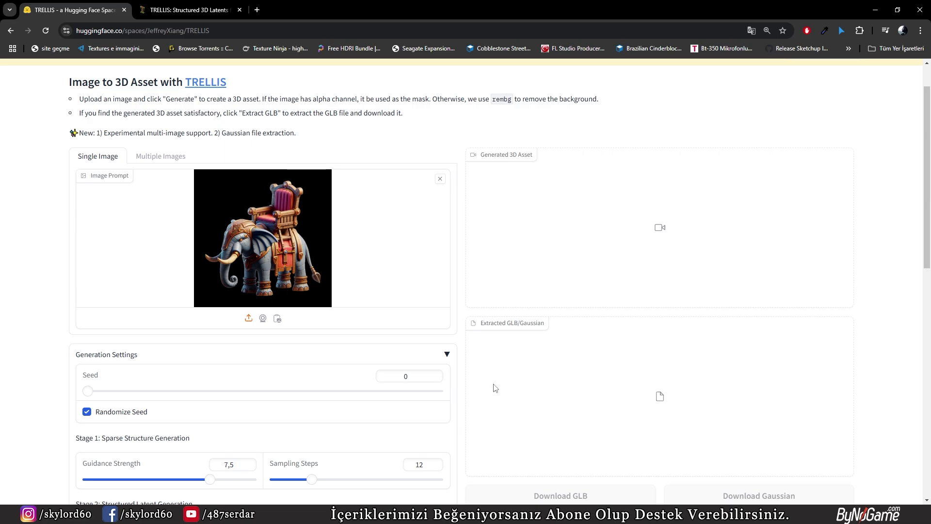
- Expand GLB Extraction Settings and set Texture Size to 2048
{"action": "scroll", "coordinate": [495, 388], "scroll_direction": "down", "scroll_amount": 1}
{"action": "scroll", "coordinate": [494, 387], "scroll_direction": "down", "scroll_amount": 2}
{"action": "scroll", "coordinate": [461, 377], "scroll_direction": "down", "scroll_amount": 3}
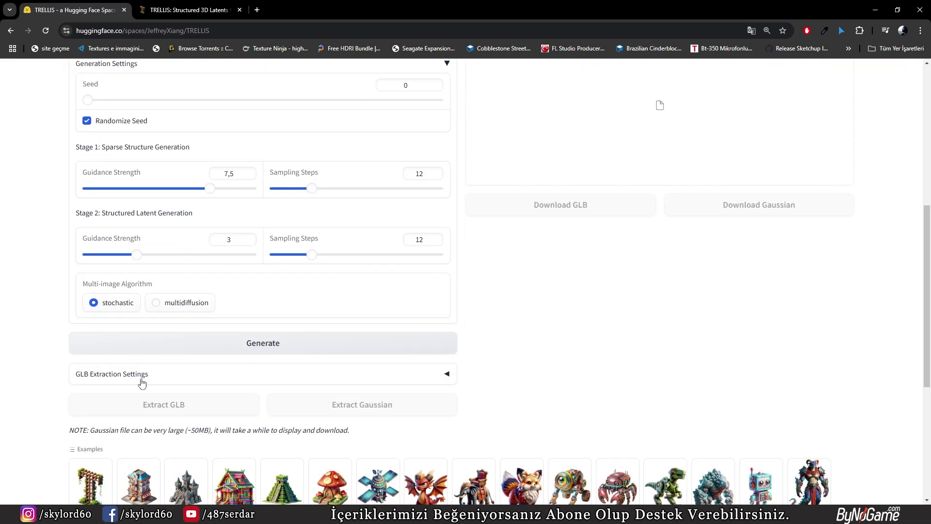
{"action": "left_click", "coordinate": [449, 377]}
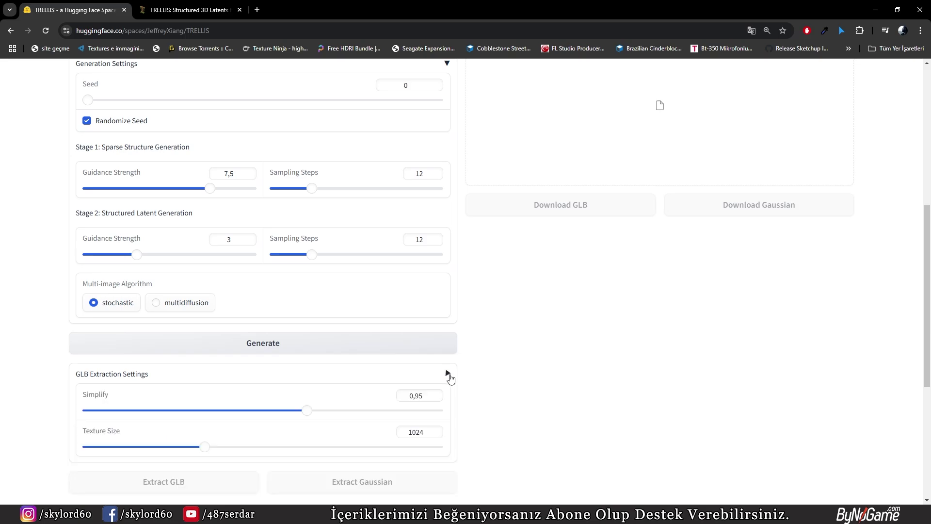
{"action": "scroll", "coordinate": [412, 381], "scroll_direction": "down", "scroll_amount": 1}
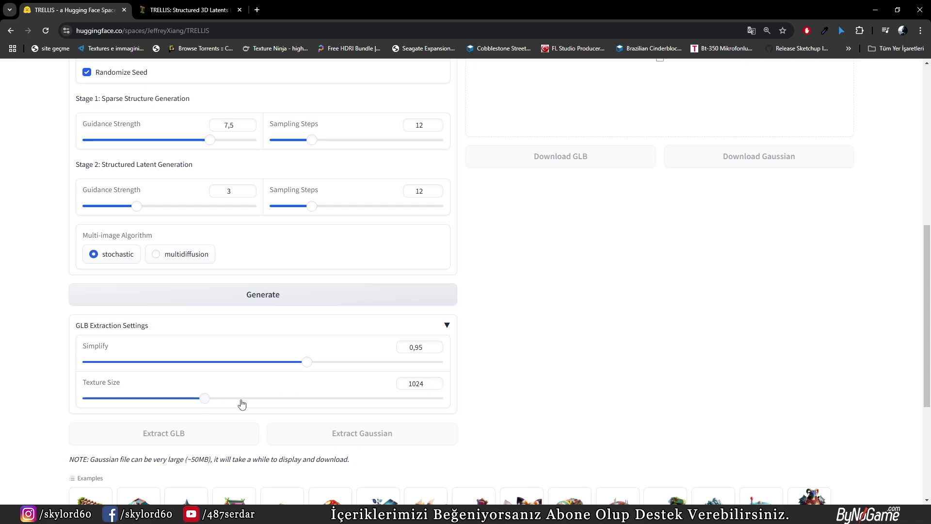
{"action": "left_click_drag", "start_coordinate": [241, 401], "coordinate": [482, 403]}
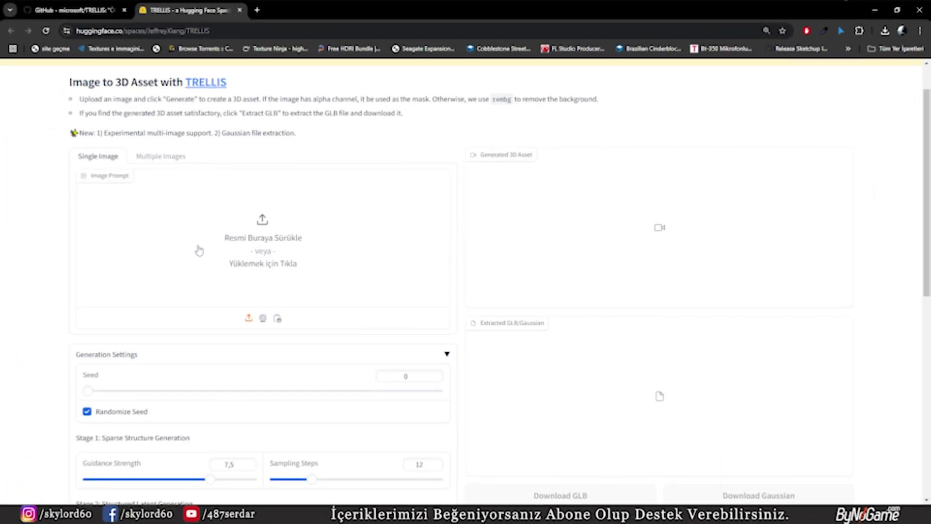
- Check the Multiple Images input, return to Single Image, and bring up the Yapay Zeka Model Üretme folder
{"action": "left_click", "coordinate": [162, 157]}
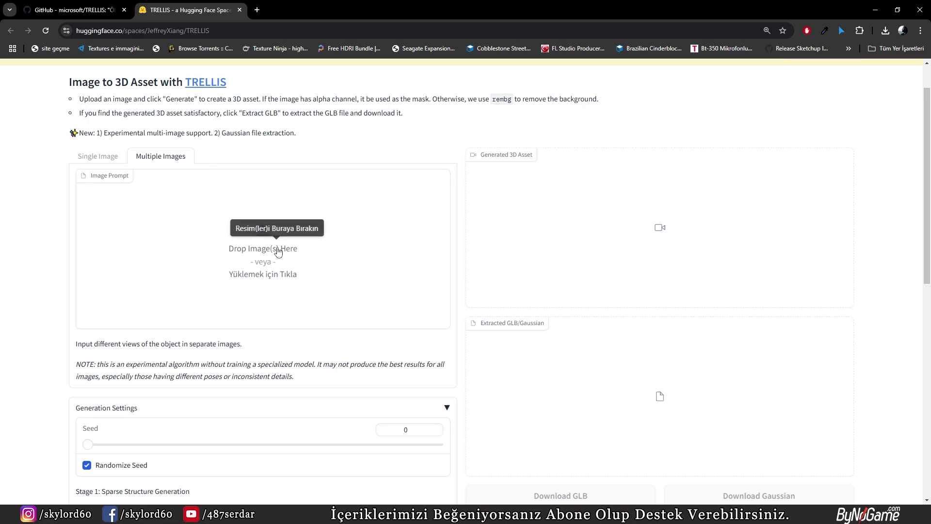
{"action": "left_click", "coordinate": [98, 156]}
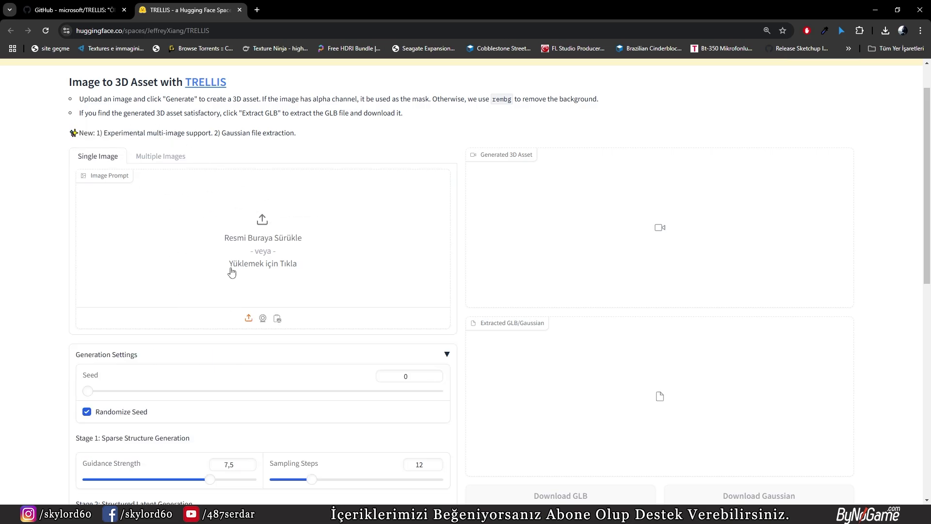
{"action": "scroll", "coordinate": [232, 276], "scroll_direction": "down", "scroll_amount": 1}
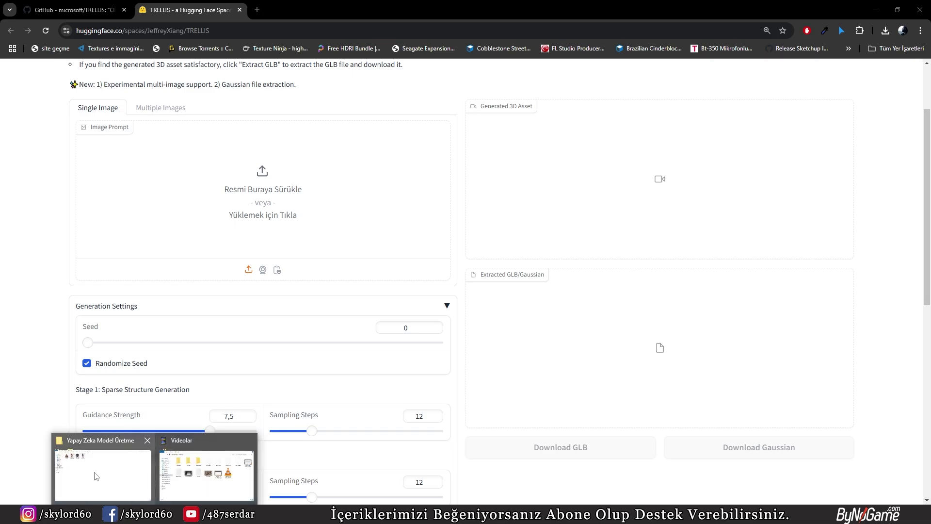
{"action": "left_click", "coordinate": [97, 473]}
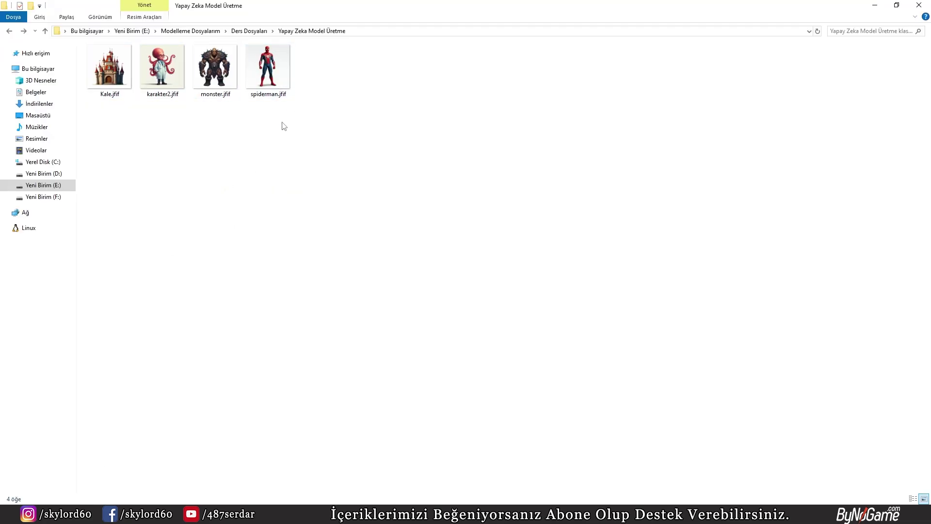
- Show the folder as extra-large icons and preview spiderman.jfif in Photos
{"action": "right_click", "coordinate": [281, 151]}
{"action": "left_click", "coordinate": [454, 170]}
{"action": "right_click", "coordinate": [271, 145]}
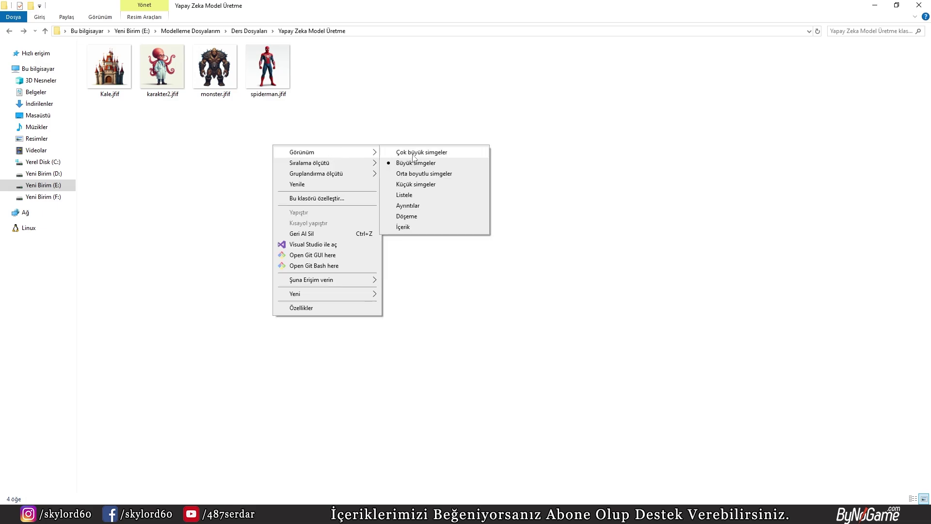
{"action": "left_click", "coordinate": [402, 152]}
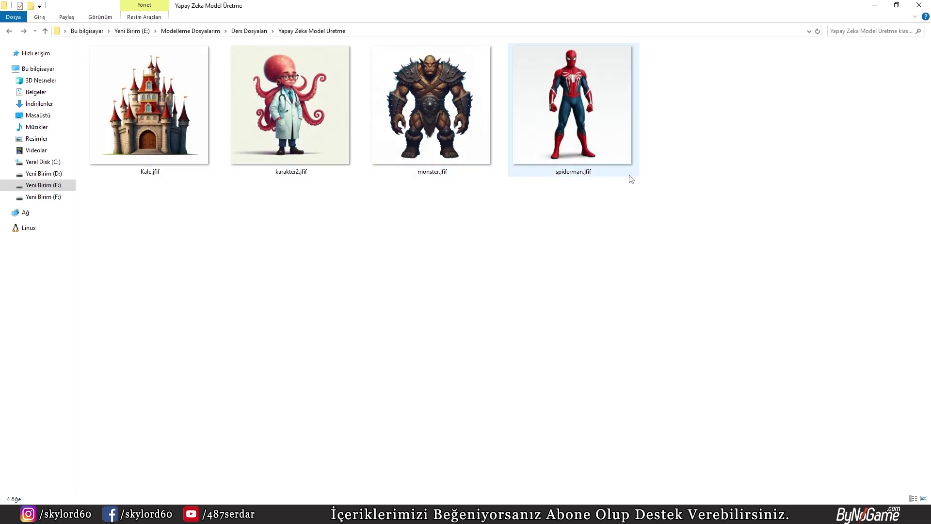
{"action": "double_click", "coordinate": [610, 132]}
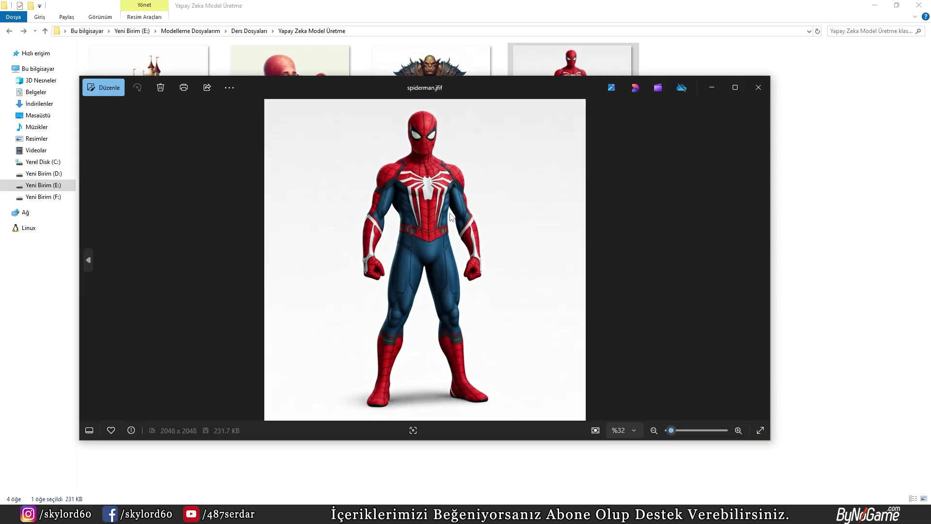
{"action": "left_click", "coordinate": [759, 87]}
- Drop spiderman.jfif onto the TRELLIS Image Prompt, recheck the original image, and return to the page
{"action": "mouse_move", "coordinate": [577, 122]}
{"action": "left_mouse_down"}
{"action": "mouse_move", "coordinate": [261, 466]}
{"action": "mouse_move", "coordinate": [257, 493]}
{"action": "left_mouse_up"}
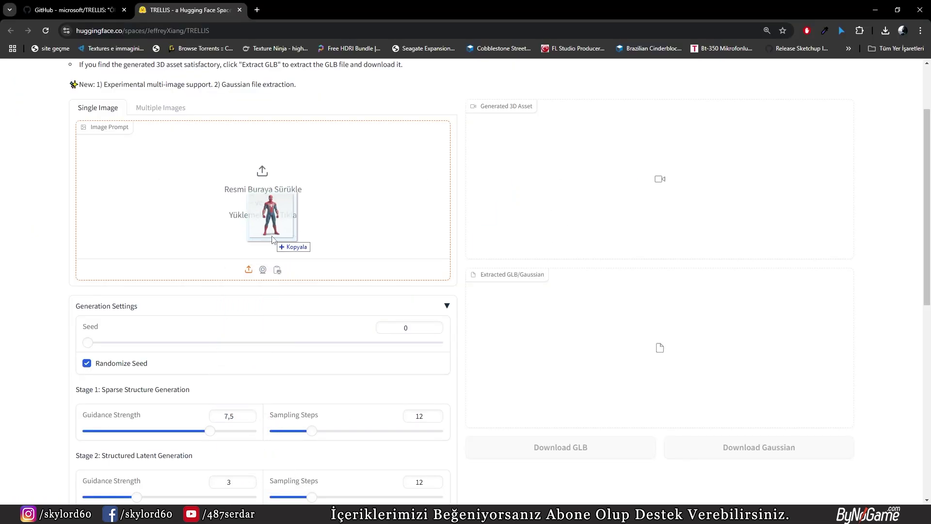
{"action": "left_click_drag", "start_coordinate": [257, 493], "coordinate": [274, 248]}
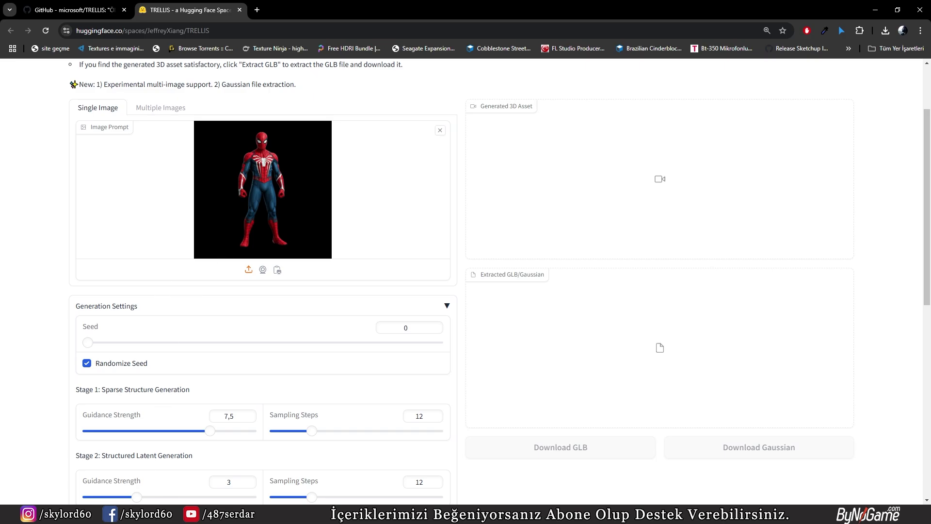
{"action": "left_click", "coordinate": [116, 484]}
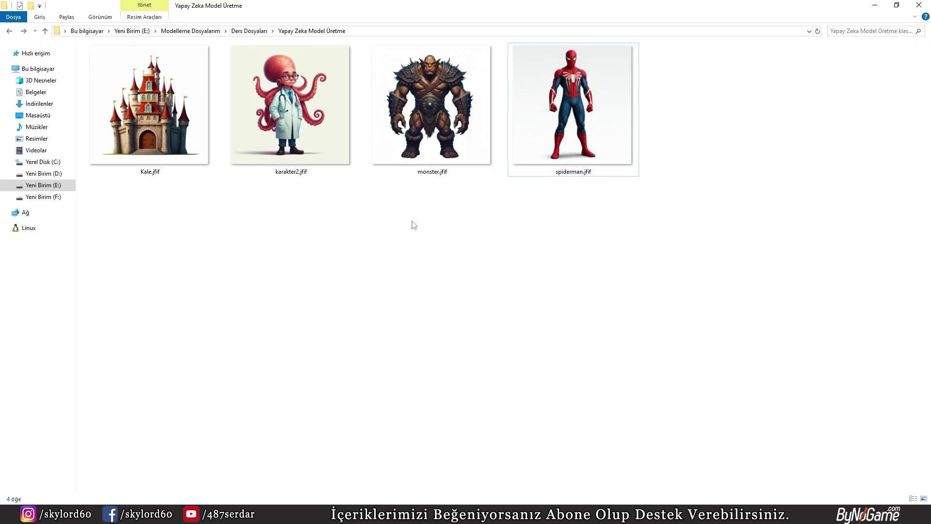
{"action": "double_click", "coordinate": [590, 100]}
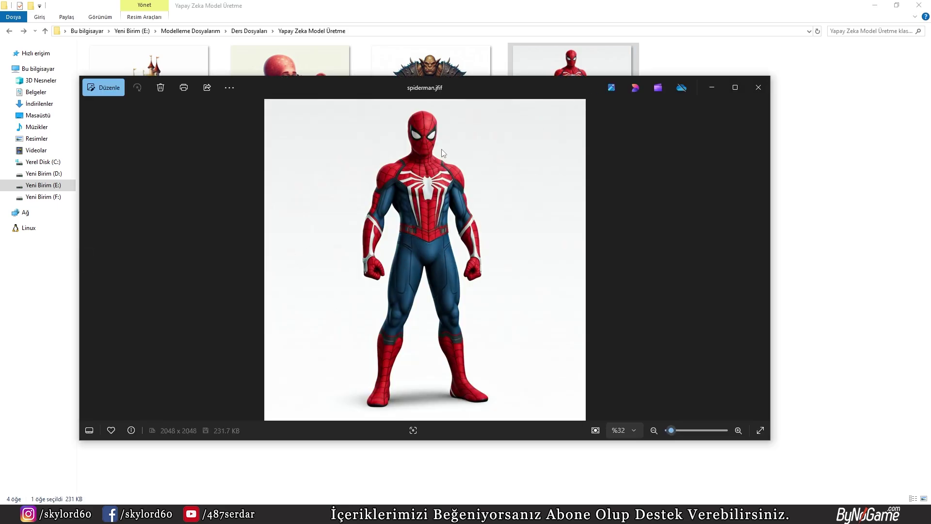
{"action": "left_click", "coordinate": [758, 87]}
{"action": "left_click", "coordinate": [226, 484]}
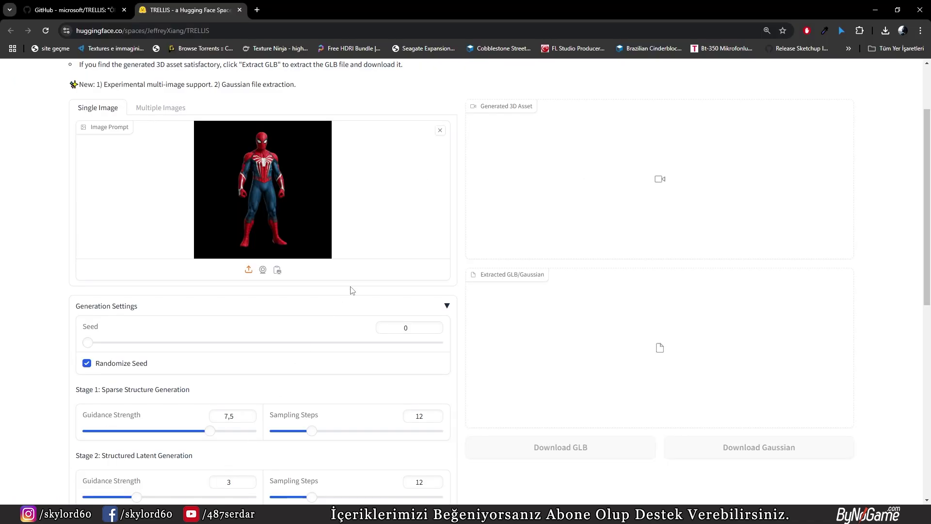
- Generate the Spider-Man 3D asset, replay its turntable preview video, and scroll to Extract GLB
{"action": "scroll", "coordinate": [343, 305], "scroll_direction": "down", "scroll_amount": 2}
{"action": "scroll", "coordinate": [239, 437], "scroll_direction": "down", "scroll_amount": 2}
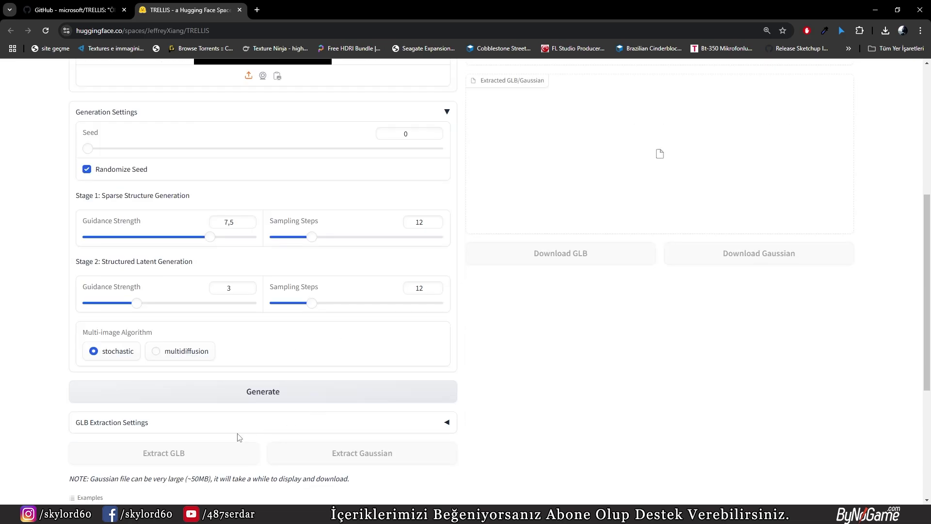
{"action": "left_click", "coordinate": [266, 395]}
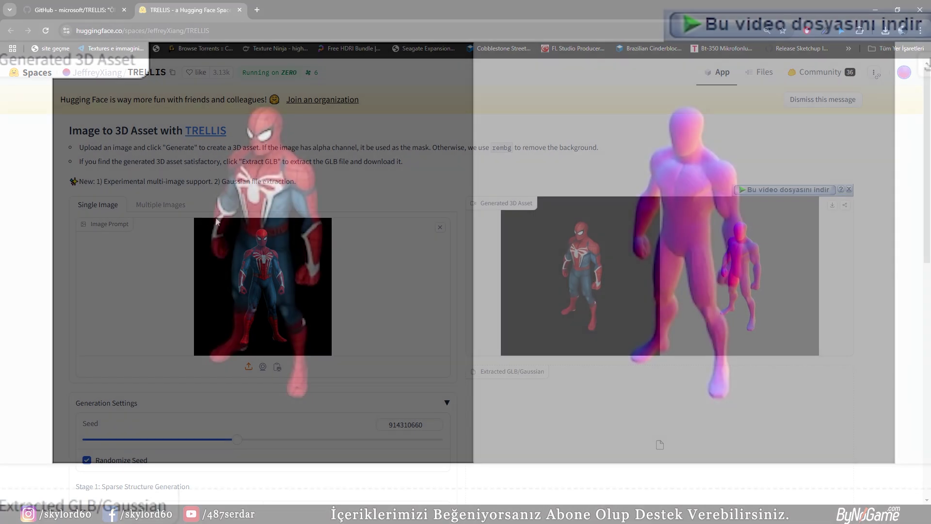
{"action": "left_click", "coordinate": [301, 243]}
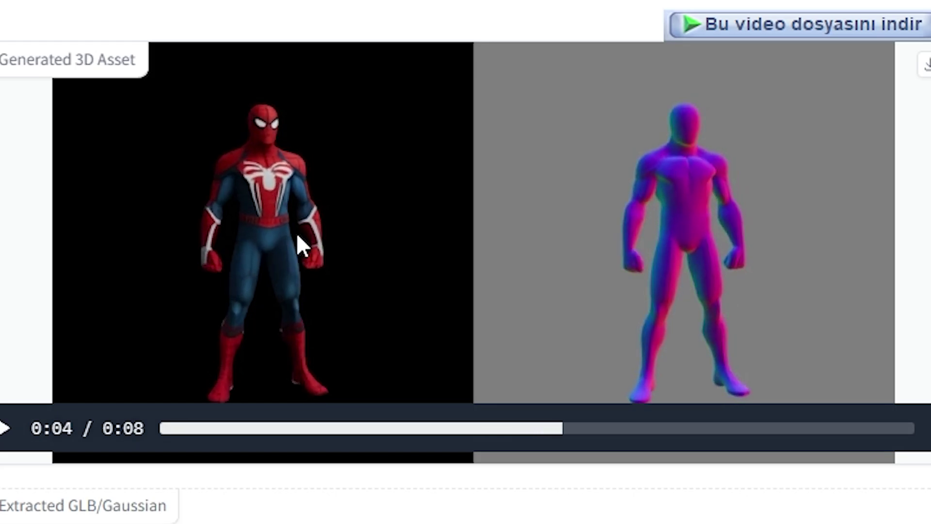
{"action": "left_click", "coordinate": [6, 432]}
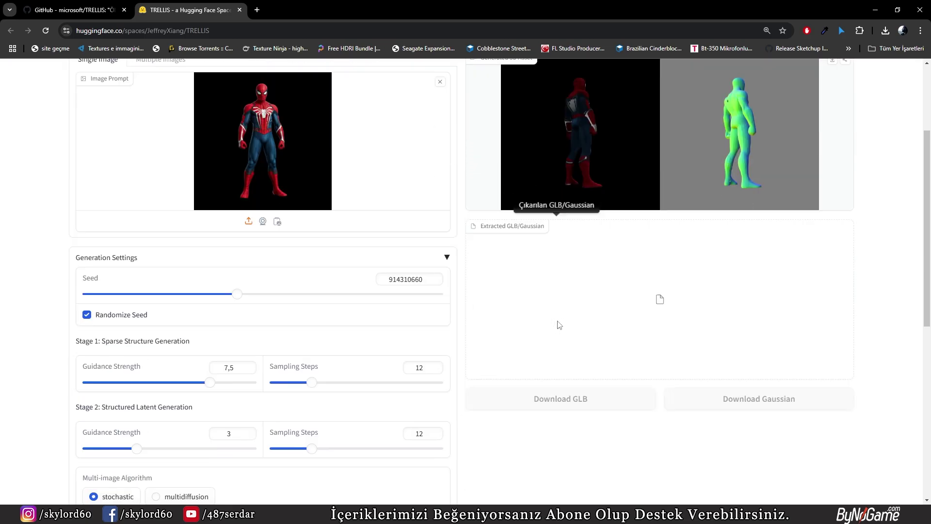
{"action": "scroll", "coordinate": [557, 325], "scroll_direction": "down", "scroll_amount": 2}
{"action": "scroll", "coordinate": [555, 356], "scroll_direction": "down", "scroll_amount": 3}
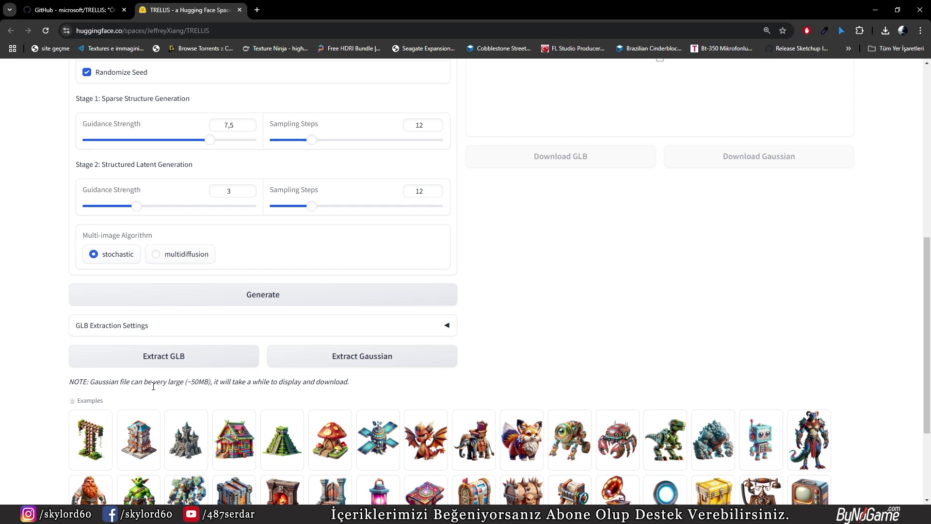
- Extract a GLB model from the generated Spider-Man asset and wait for it to finish
{"action": "left_click", "coordinate": [168, 357]}
{"action": "scroll", "coordinate": [607, 290], "scroll_direction": "up", "scroll_amount": 8}
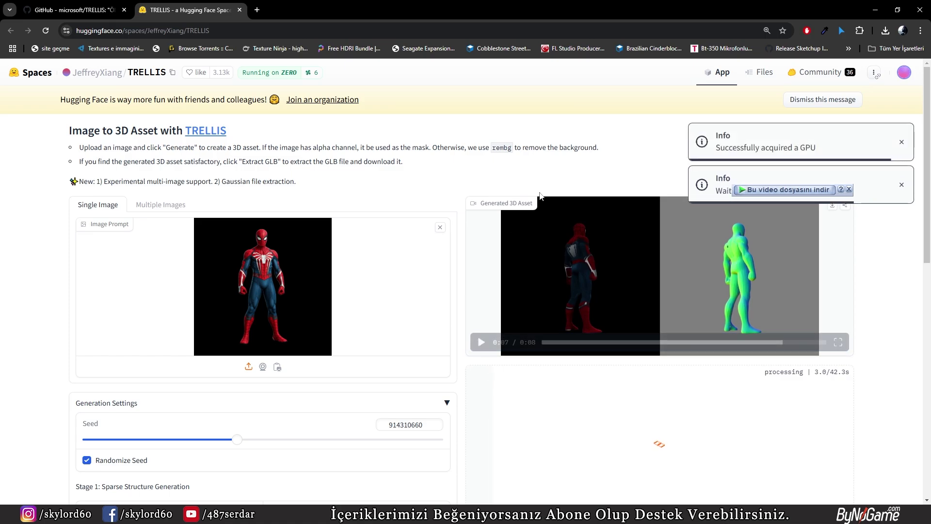
{"action": "scroll", "coordinate": [644, 321], "scroll_direction": "down", "scroll_amount": 3}
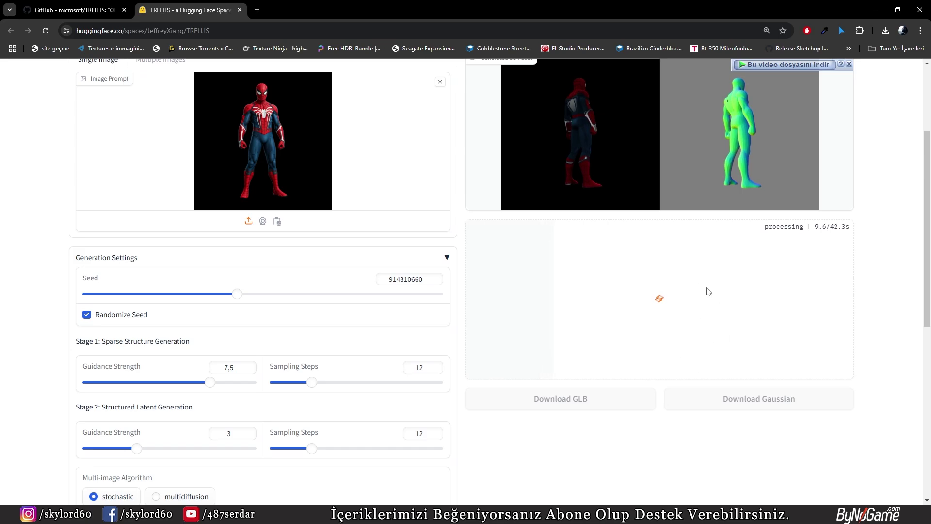
{"action": "scroll", "coordinate": [699, 287], "scroll_direction": "up", "scroll_amount": 3}
{"action": "scroll", "coordinate": [700, 285], "scroll_direction": "down", "scroll_amount": 2}
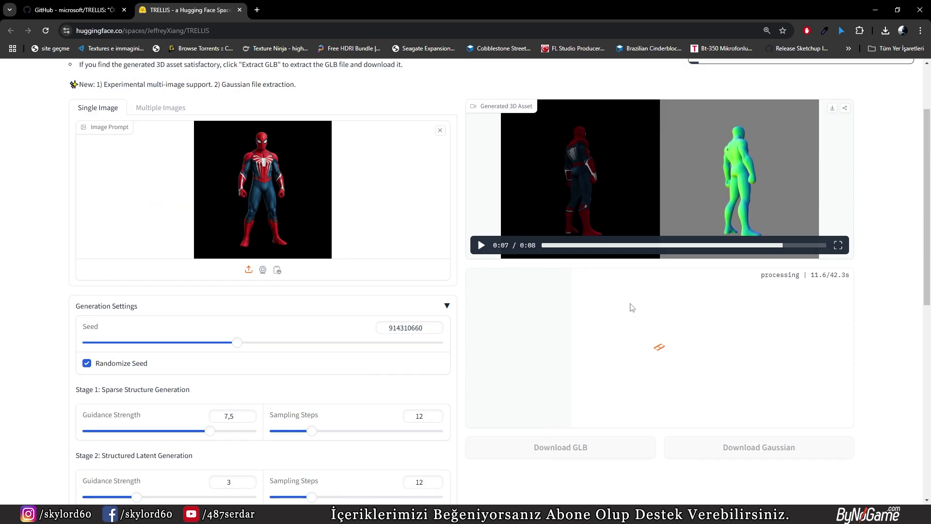
{"action": "scroll", "coordinate": [640, 356], "scroll_direction": "down", "scroll_amount": 3}
{"action": "scroll", "coordinate": [558, 380], "scroll_direction": "down", "scroll_amount": 4}
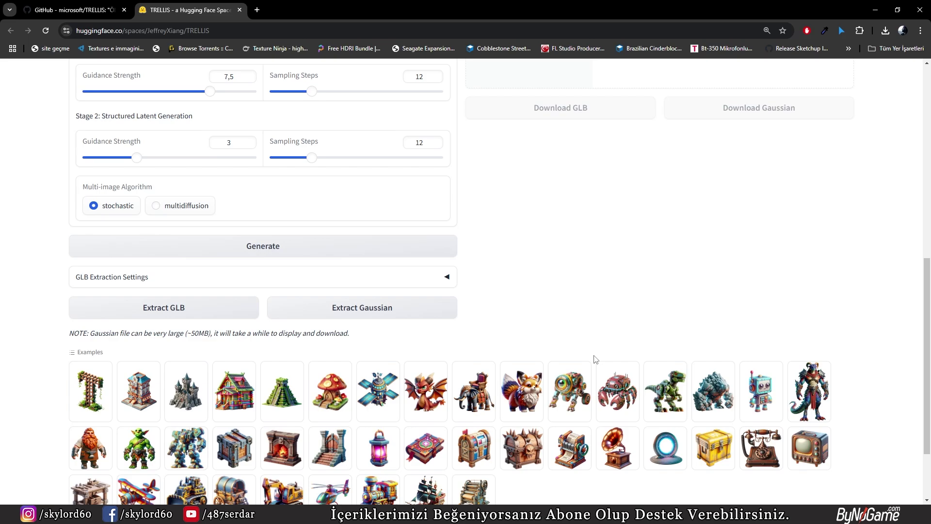
{"action": "scroll", "coordinate": [592, 357], "scroll_direction": "down", "scroll_amount": 2}
{"action": "scroll", "coordinate": [597, 359], "scroll_direction": "up", "scroll_amount": 6}
{"action": "scroll", "coordinate": [505, 303], "scroll_direction": "down", "scroll_amount": 4}
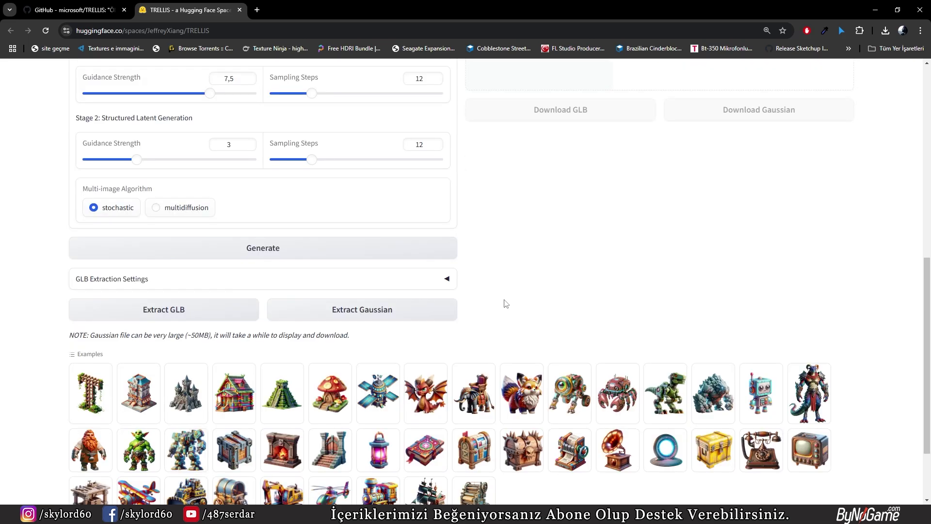
{"action": "scroll", "coordinate": [489, 317], "scroll_direction": "down", "scroll_amount": 2}
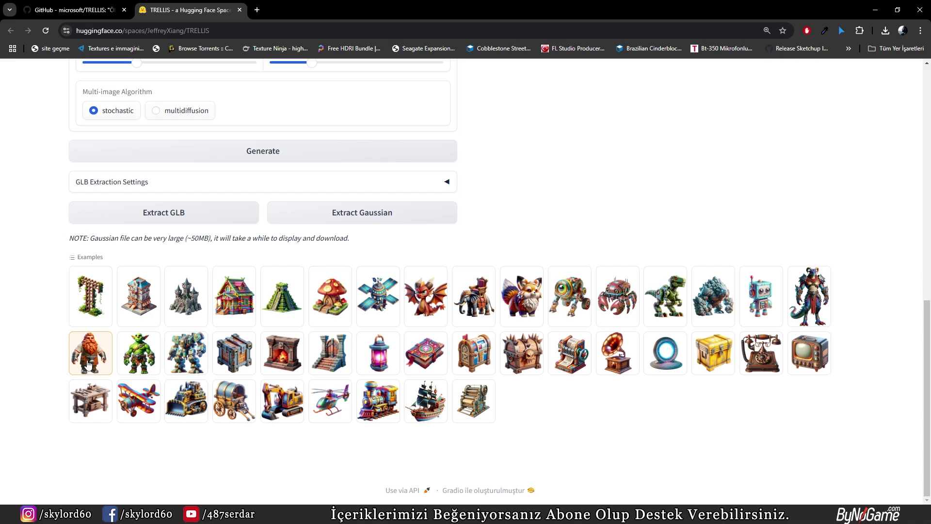
{"action": "scroll", "coordinate": [476, 333], "scroll_direction": "up", "scroll_amount": 5}
{"action": "scroll", "coordinate": [476, 333], "scroll_direction": "up", "scroll_amount": 4}
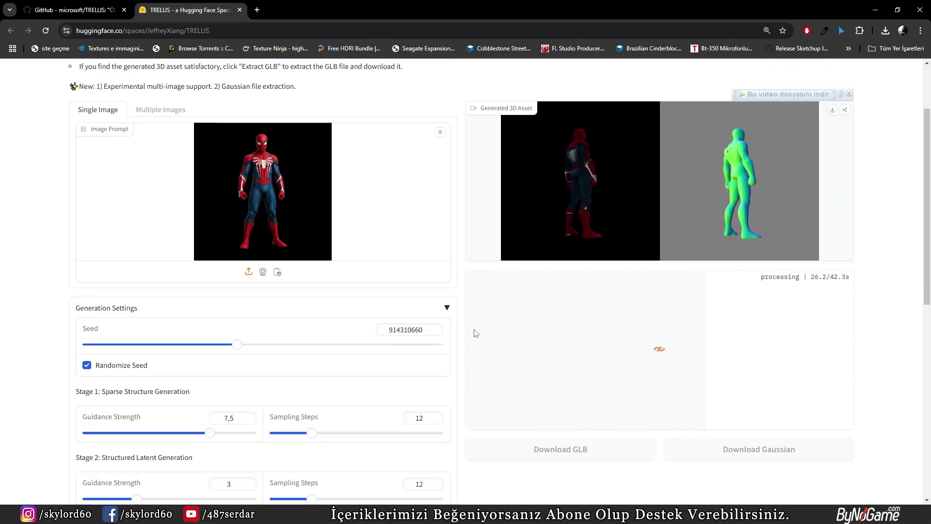
{"action": "scroll", "coordinate": [476, 333], "scroll_direction": "down", "scroll_amount": 7}
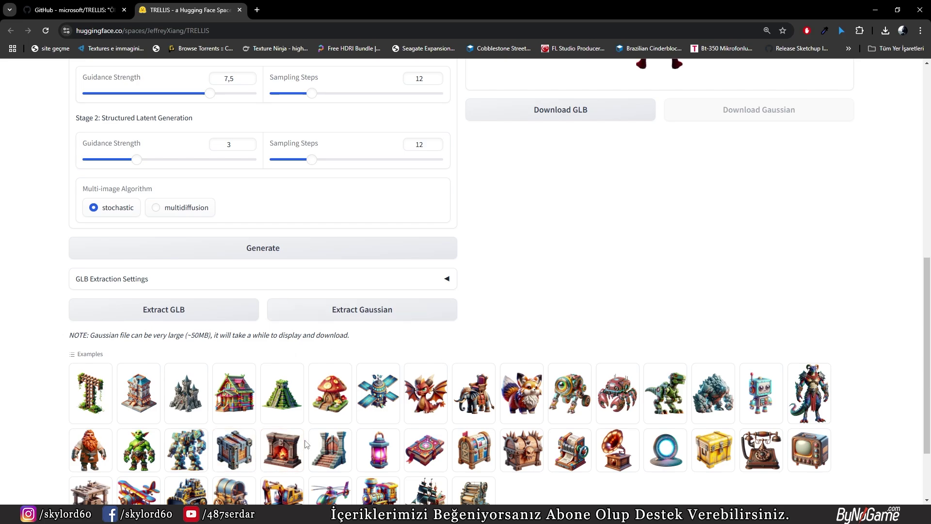
{"action": "scroll", "coordinate": [307, 442], "scroll_direction": "down", "scroll_amount": 2}
{"action": "scroll", "coordinate": [497, 275], "scroll_direction": "up", "scroll_amount": 4}
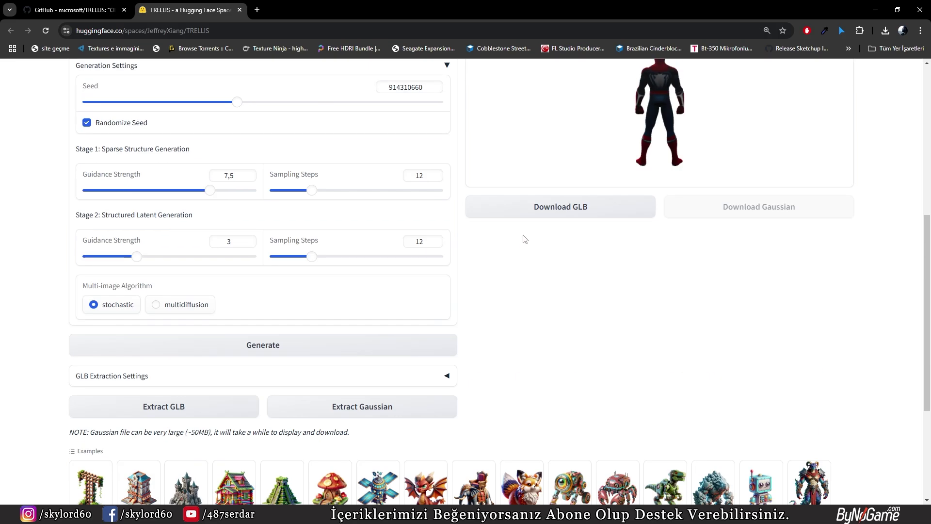
{"action": "scroll", "coordinate": [522, 239], "scroll_direction": "up", "scroll_amount": 3}
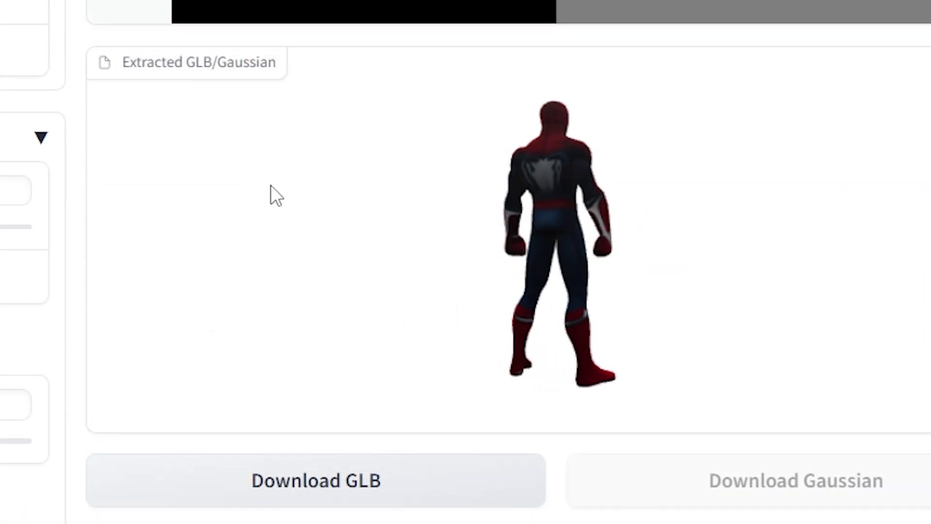
- Turn the Spider-Man model to face front, then download and save it as sample.glb
{"action": "left_click_drag", "start_coordinate": [270, 186], "coordinate": [711, 229]}
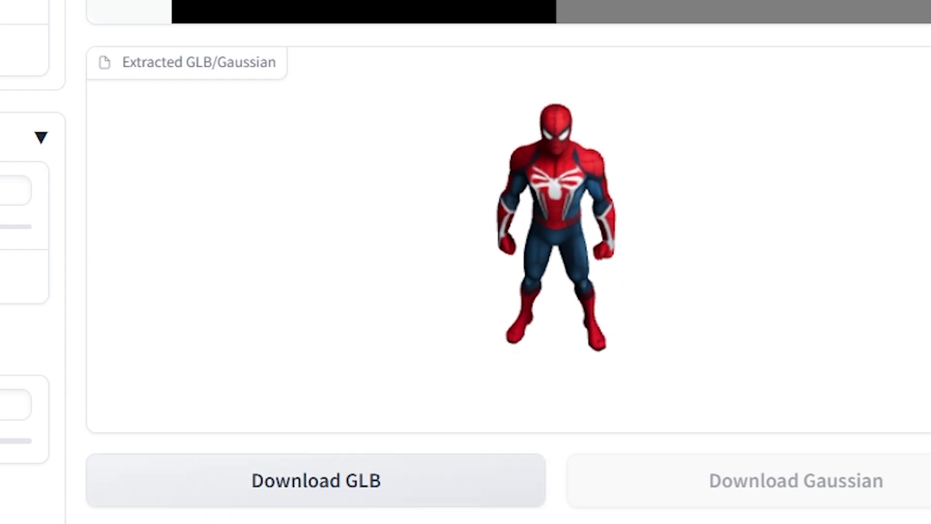
{"action": "left_click", "coordinate": [305, 463]}
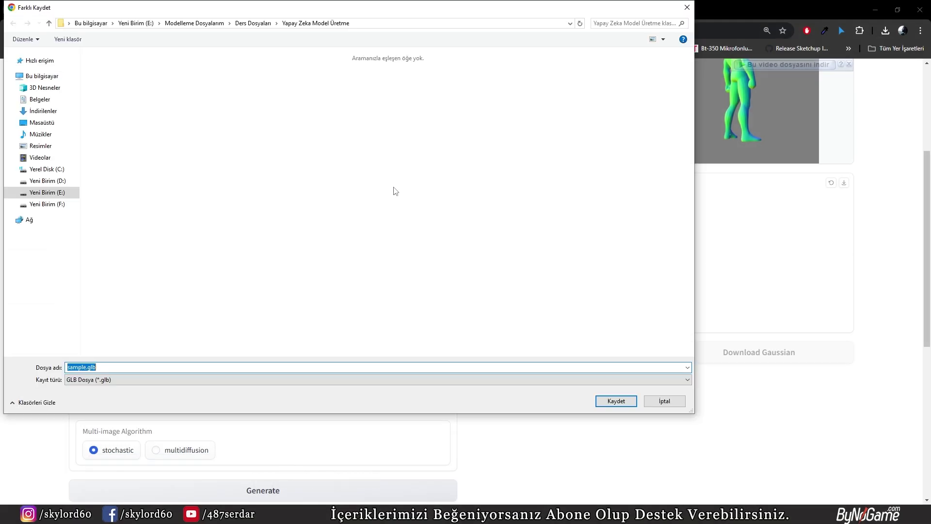
{"action": "left_click", "coordinate": [616, 401]}
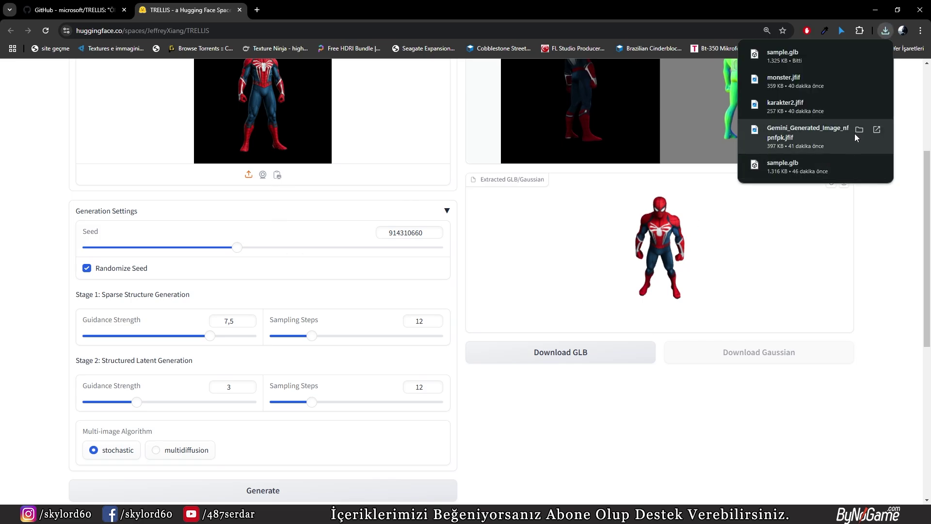
{"action": "scroll", "coordinate": [18, 352], "scroll_direction": "up", "scroll_amount": 5}
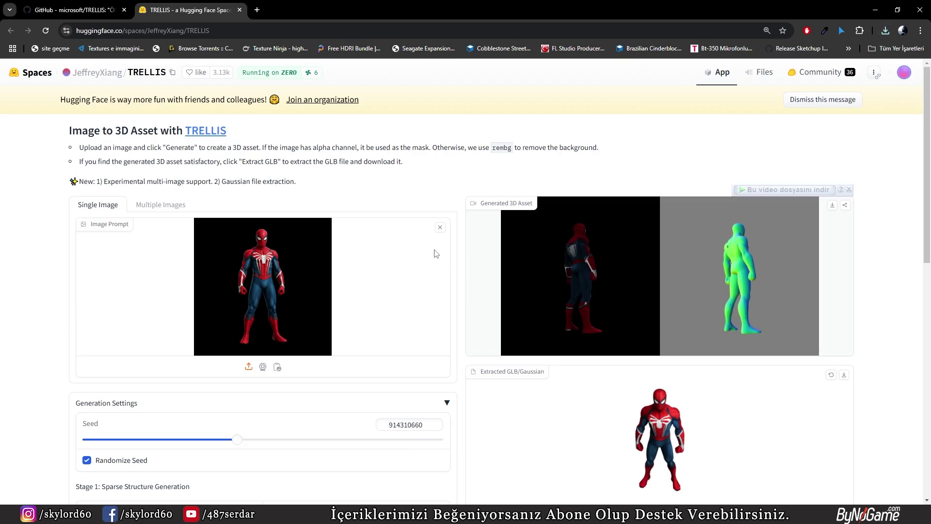
- Remove the Spider-Man picture and drop monster.jfif from the image folder into the Image Prompt
{"action": "left_click", "coordinate": [439, 227]}
{"action": "mouse_move", "coordinate": [158, 485]}
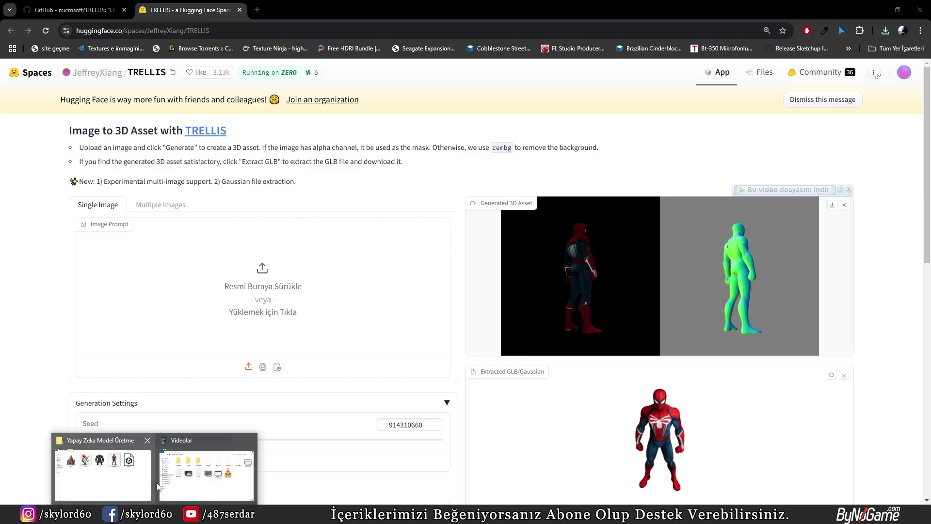
{"action": "left_click", "coordinate": [162, 473]}
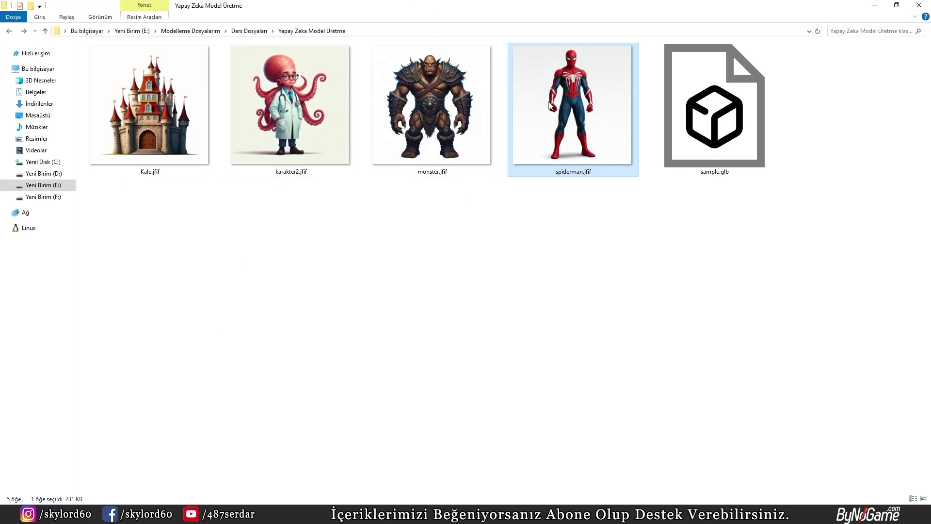
{"action": "left_click_drag", "start_coordinate": [433, 113], "coordinate": [233, 487]}
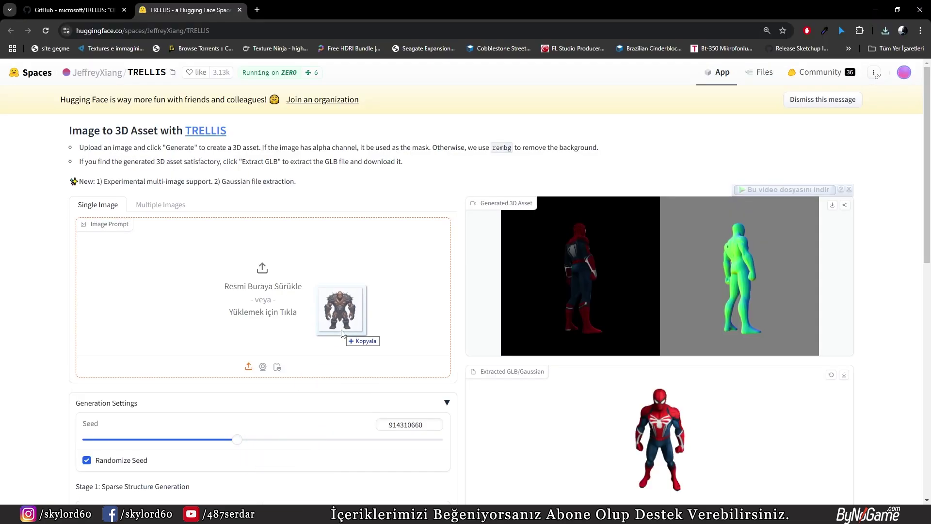
{"action": "left_click_drag", "start_coordinate": [233, 486], "coordinate": [341, 334]}
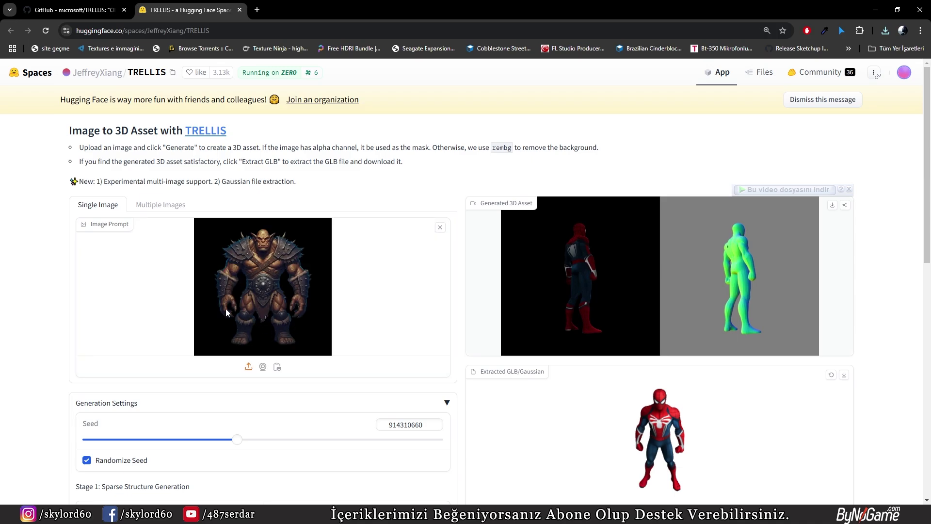
{"action": "scroll", "coordinate": [156, 386], "scroll_direction": "down", "scroll_amount": 2}
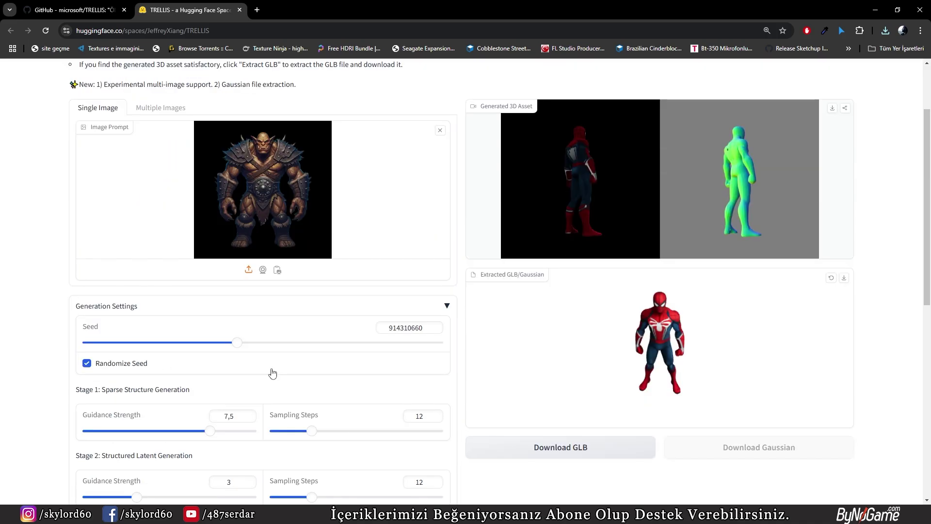
{"action": "scroll", "coordinate": [242, 316], "scroll_direction": "down", "scroll_amount": 2}
{"action": "scroll", "coordinate": [369, 386], "scroll_direction": "down", "scroll_amount": 2}
- Generate the orc 3D asset and pause and play its turntable preview video to inspect it
{"action": "left_click", "coordinate": [291, 398]}
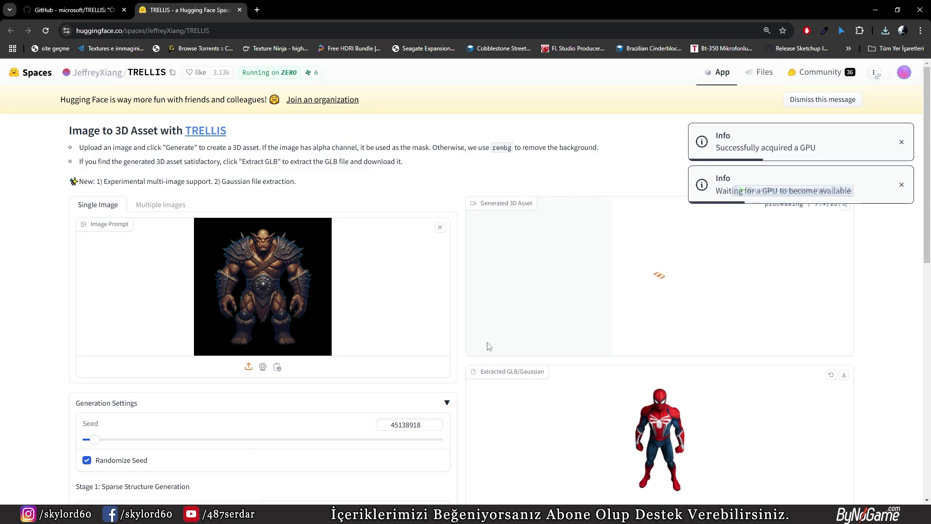
{"action": "scroll", "coordinate": [388, 387], "scroll_direction": "down", "scroll_amount": 3}
{"action": "scroll", "coordinate": [388, 386], "scroll_direction": "down", "scroll_amount": 2}
{"action": "scroll", "coordinate": [389, 386], "scroll_direction": "down", "scroll_amount": 1}
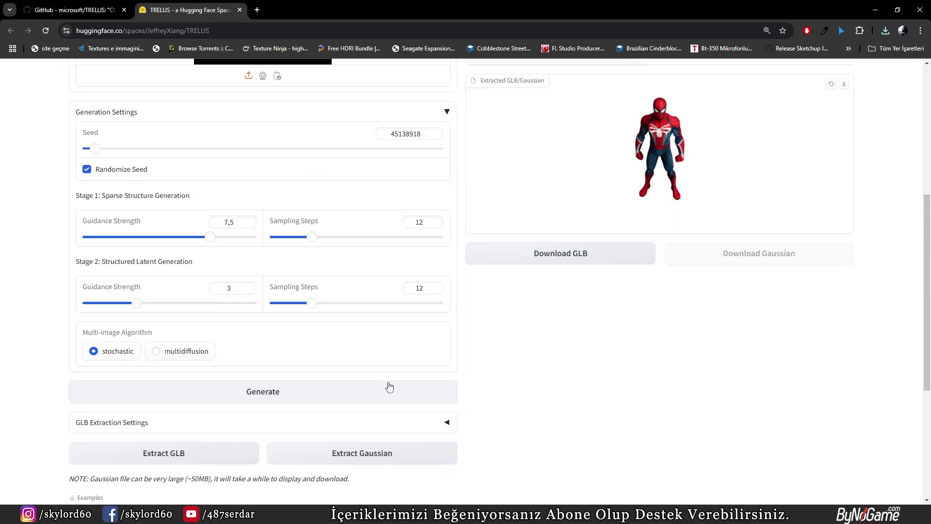
{"action": "scroll", "coordinate": [389, 387], "scroll_direction": "up", "scroll_amount": 6}
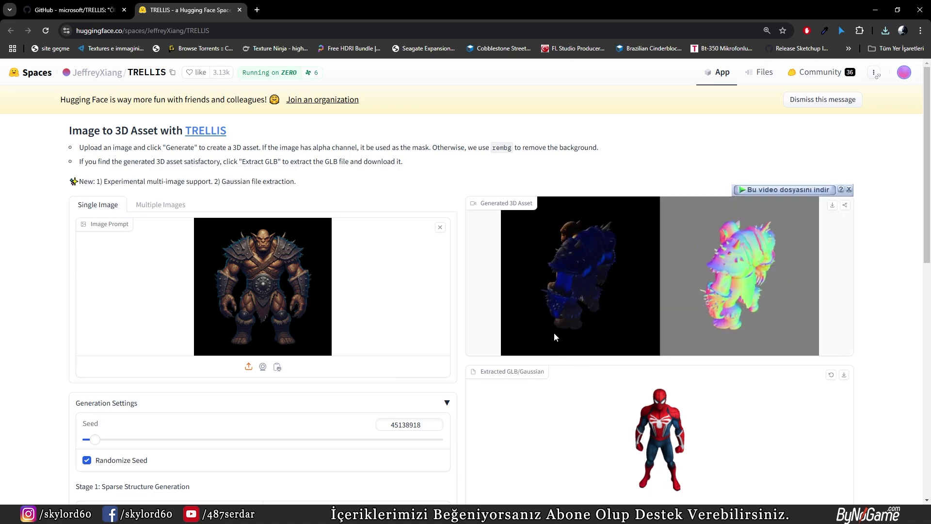
{"action": "left_click", "coordinate": [573, 284]}
{"action": "mouse_move", "coordinate": [573, 282]}
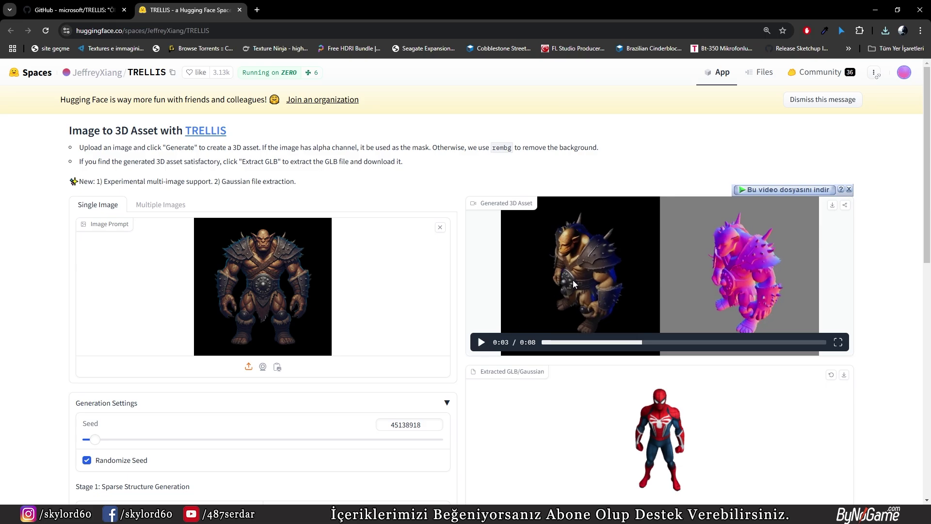
{"action": "left_click", "coordinate": [604, 266]}
{"action": "left_click", "coordinate": [572, 258]}
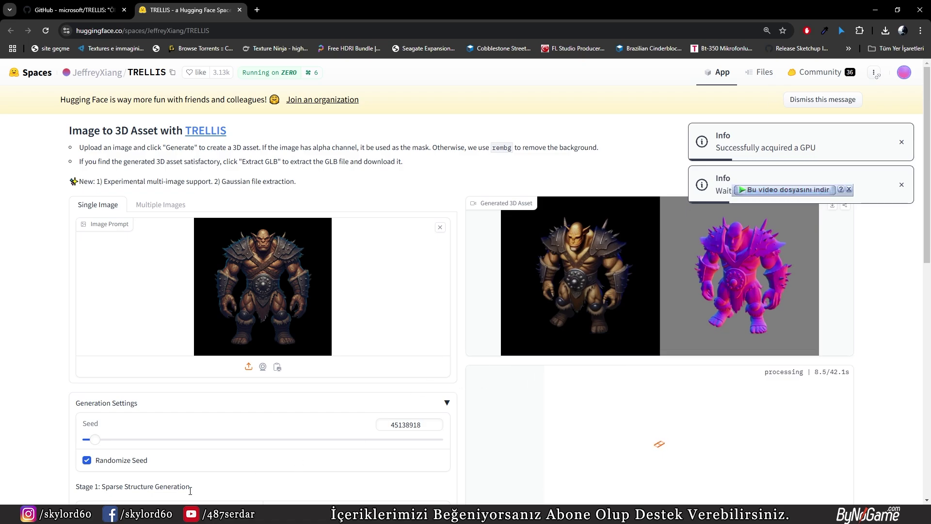
- Switch to the File Explorer window showing the Yapay Zeka Model Üretme images
{"action": "left_click", "coordinate": [161, 514]}
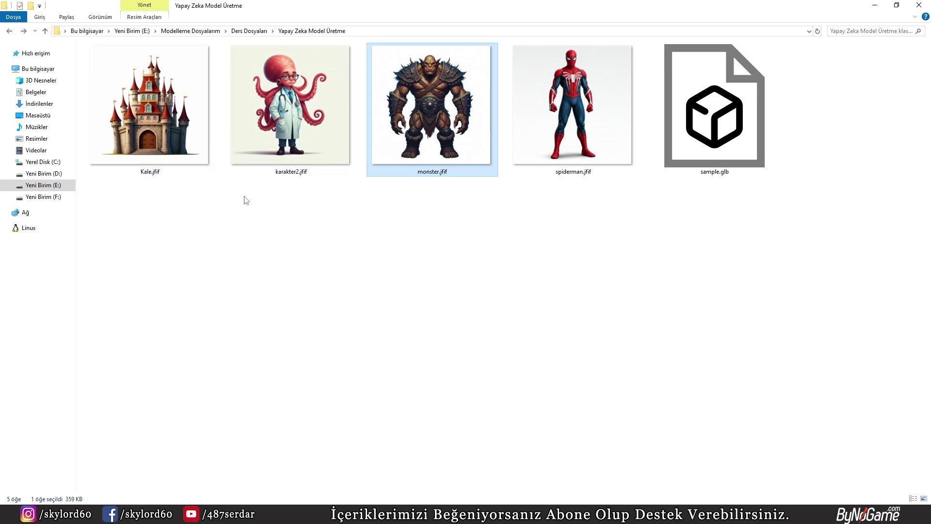
- Open Kale.jfif full size to view the castle, close it, and go back to TRELLIS
{"action": "left_click", "coordinate": [302, 132]}
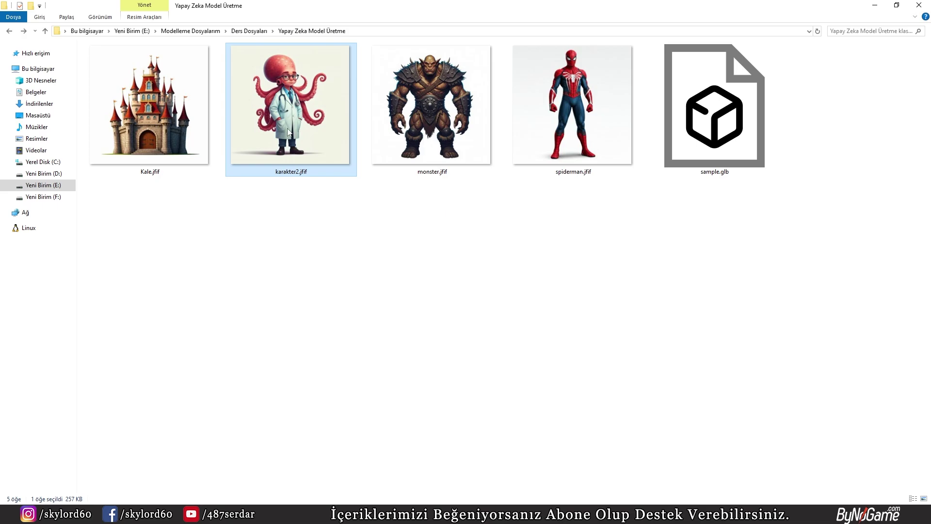
{"action": "left_click", "coordinate": [162, 133]}
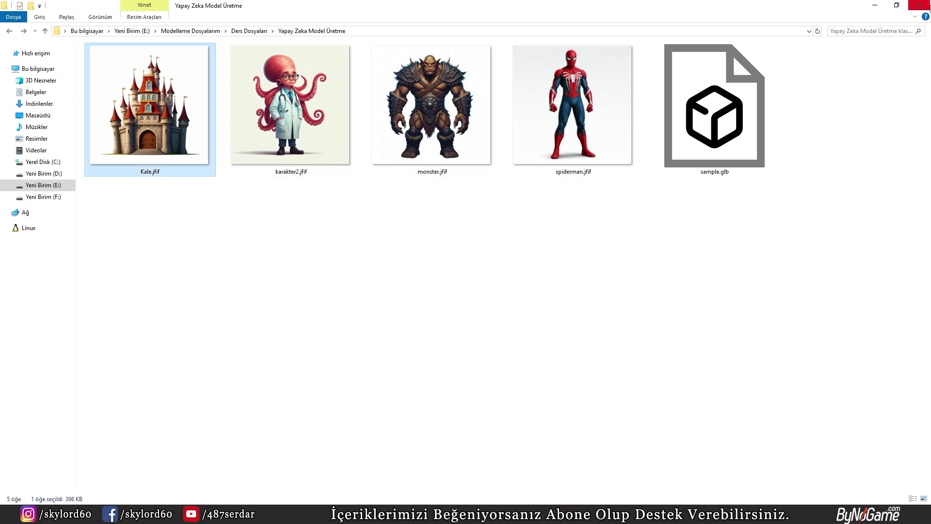
{"action": "double_click", "coordinate": [179, 142]}
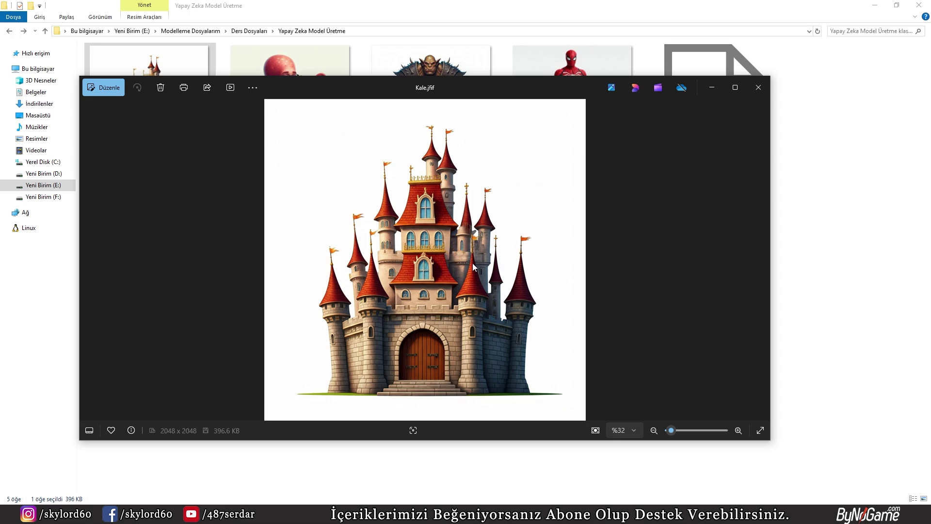
{"action": "left_click", "coordinate": [758, 87]}
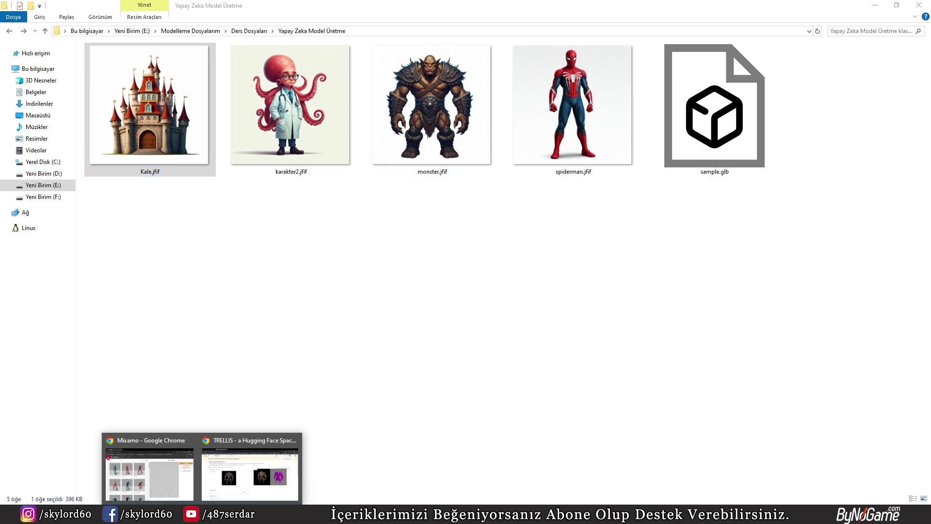
{"action": "left_click", "coordinate": [237, 471]}
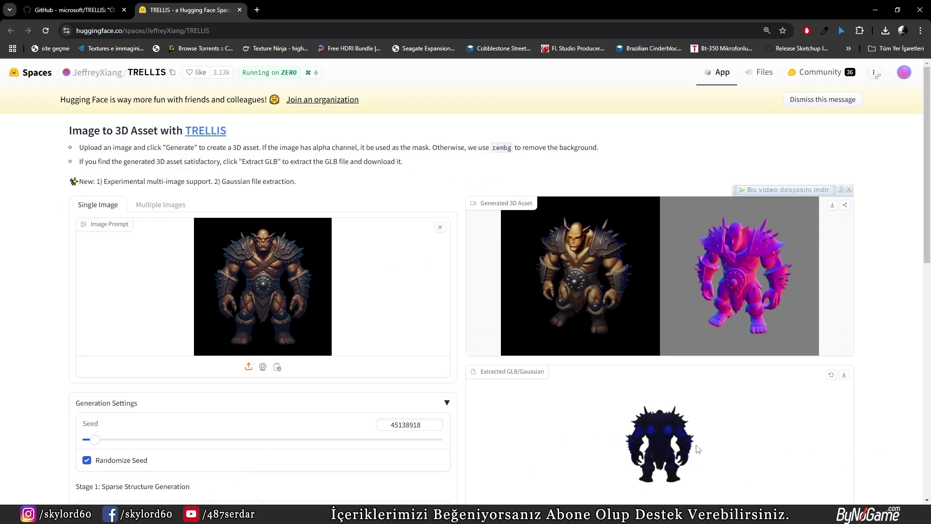
- Rotate the extracted orc model to inspect it
{"action": "scroll", "coordinate": [667, 435], "scroll_direction": "down", "scroll_amount": 3}
{"action": "scroll", "coordinate": [719, 424], "scroll_direction": "down", "scroll_amount": 3}
{"action": "mouse_move", "coordinate": [719, 423]}
{"action": "left_mouse_down"}
{"action": "mouse_move", "coordinate": [646, 429]}
{"action": "mouse_move", "coordinate": [667, 414]}
{"action": "mouse_move", "coordinate": [587, 402]}
{"action": "mouse_move", "coordinate": [438, 448]}
{"action": "left_mouse_up"}
{"action": "scroll", "coordinate": [439, 448], "scroll_direction": "down", "scroll_amount": 3}
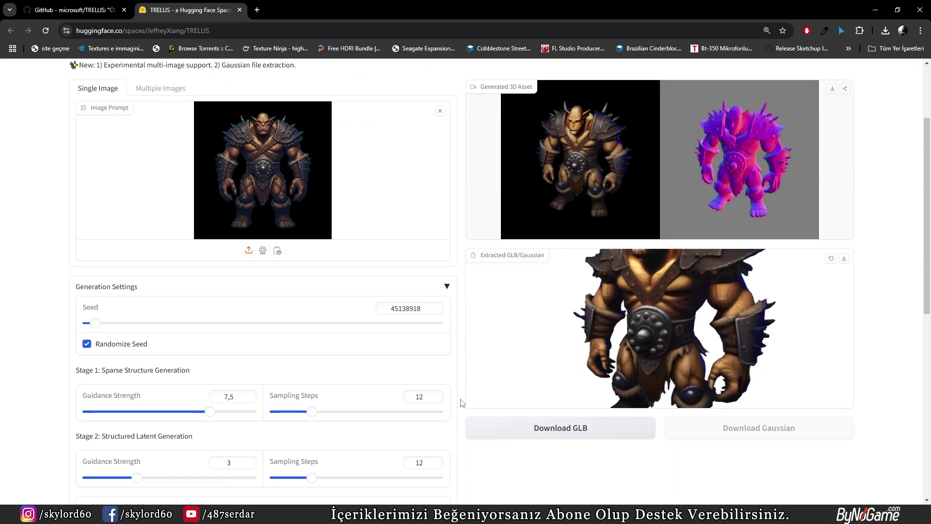
- Start the orc GLB download and rename the existing sample.glb to spiderman.glb
{"action": "left_click", "coordinate": [578, 385]}
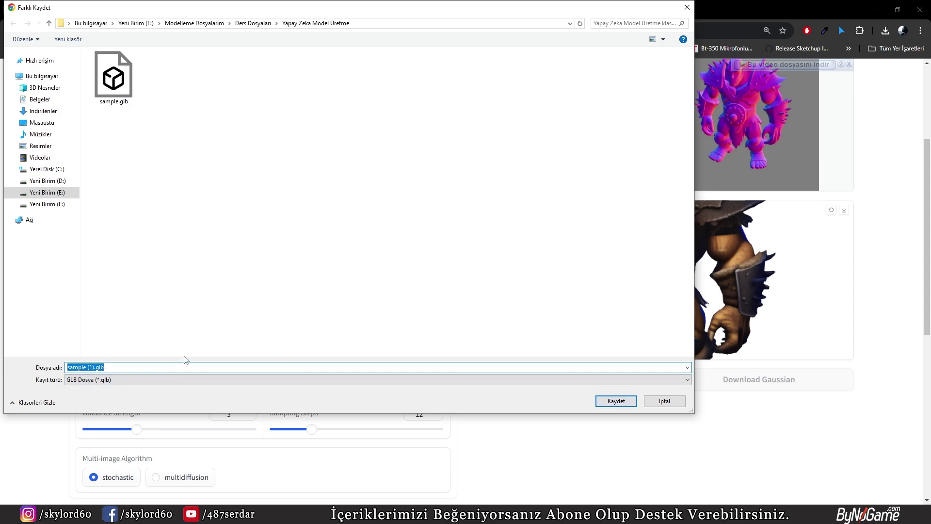
{"action": "type", "text": "ork"}
{"action": "left_click", "coordinate": [116, 83]}
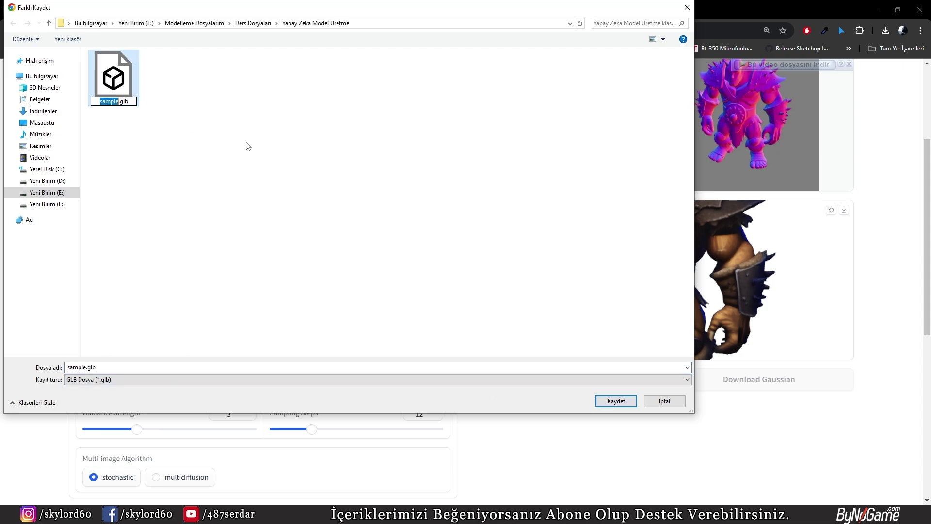
{"action": "type", "text": "spiderman"}
{"action": "left_click", "coordinate": [252, 148]}
- Save the orc model as ork.glb
{"action": "left_click", "coordinate": [60, 369]}
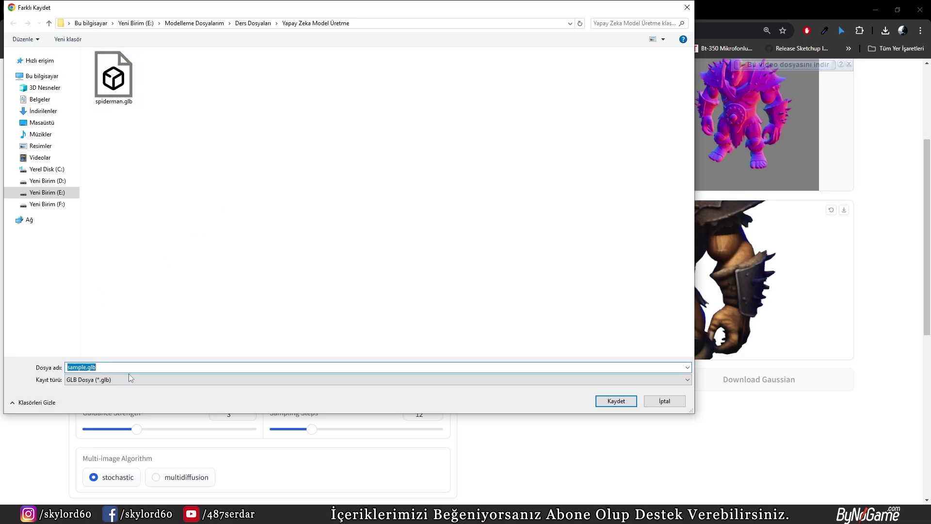
{"action": "key", "text": "BackSpace"}
{"action": "key", "text": "Return"}
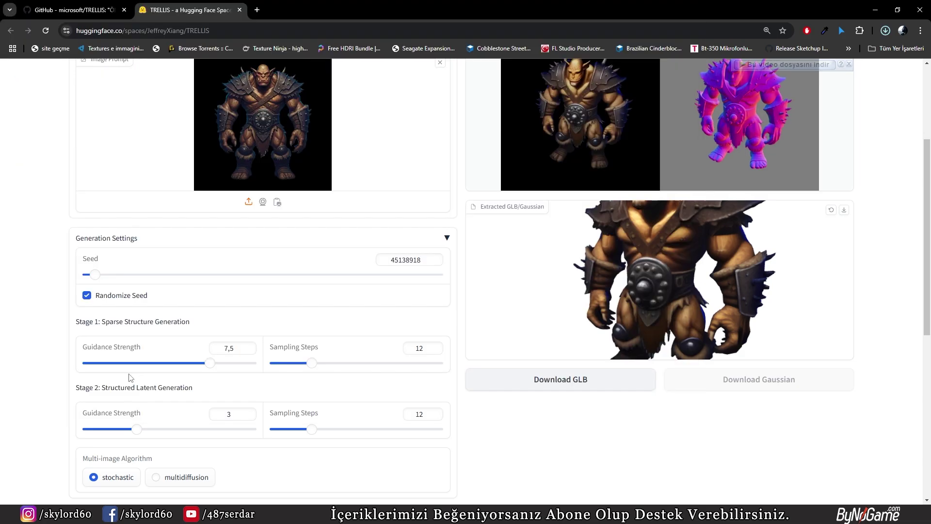
{"action": "scroll", "coordinate": [223, 242], "scroll_direction": "up", "scroll_amount": 3}
- Replace the orc picture in the Image Prompt with Kale.jfif from the image folder
{"action": "left_click", "coordinate": [440, 207]}
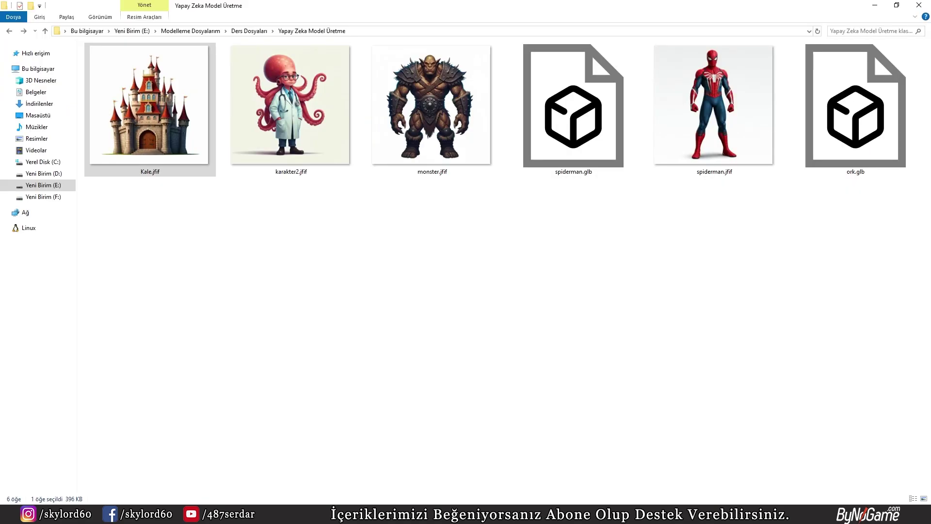
{"action": "key", "text": "alt+Tab"}
{"action": "left_click_drag", "start_coordinate": [150, 145], "coordinate": [225, 485]}
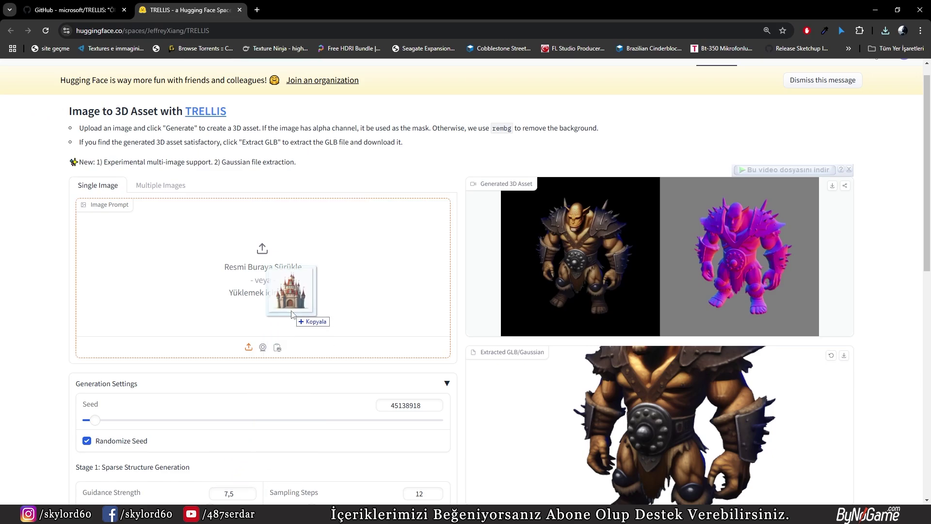
{"action": "left_click_drag", "start_coordinate": [226, 485], "coordinate": [289, 314]}
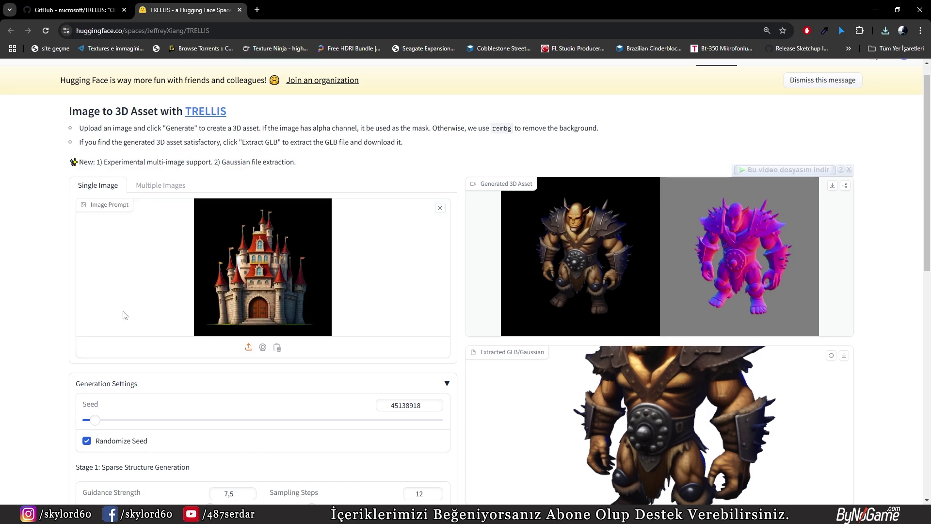
- Generate a 3D asset from the castle image
{"action": "scroll", "coordinate": [279, 264], "scroll_direction": "down", "scroll_amount": 3}
{"action": "scroll", "coordinate": [298, 448], "scroll_direction": "down", "scroll_amount": 3}
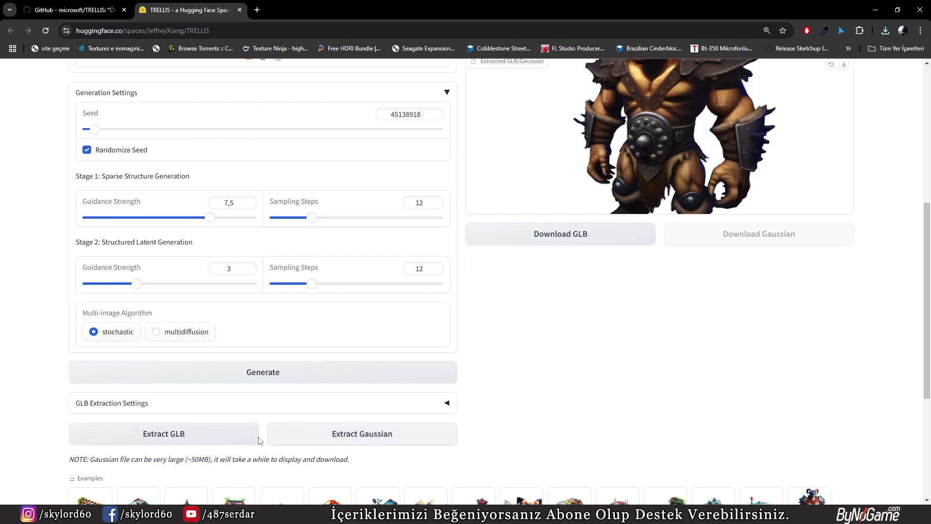
{"action": "left_click", "coordinate": [292, 379]}
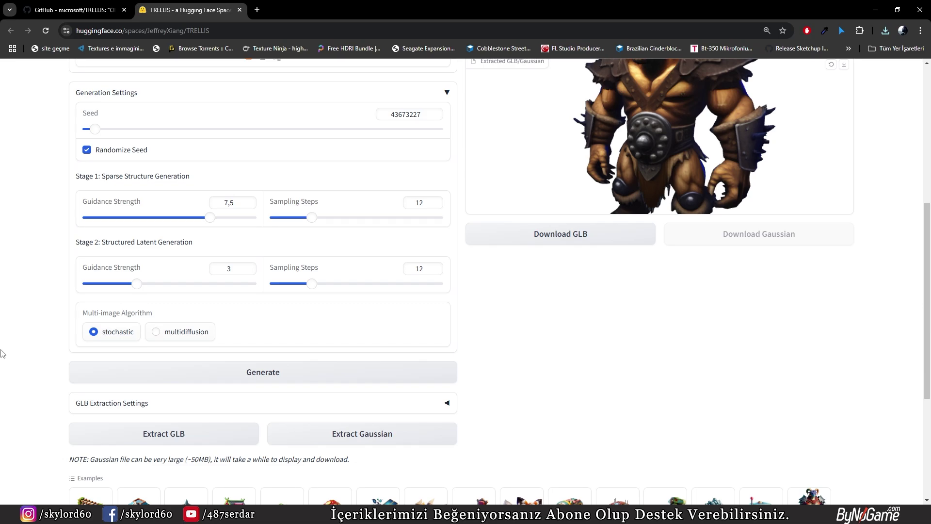
{"action": "scroll", "coordinate": [19, 337], "scroll_direction": "up", "scroll_amount": 2}
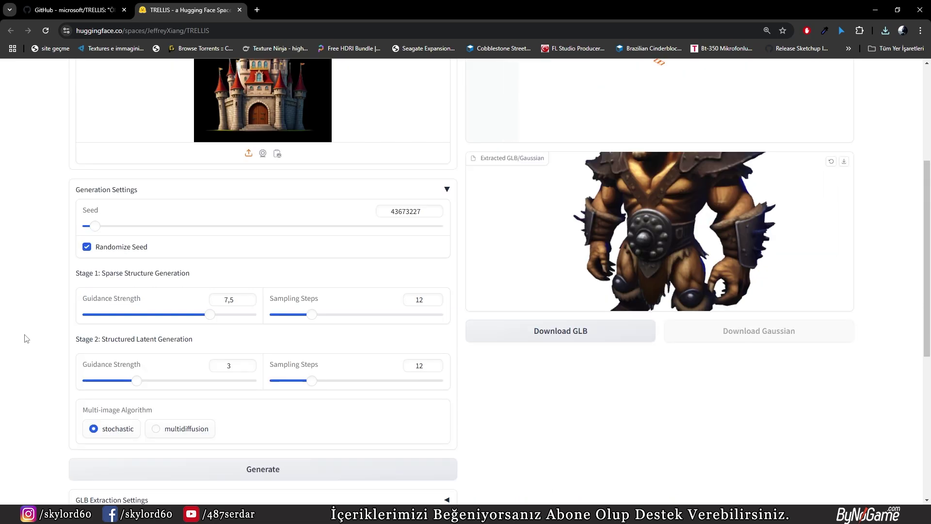
{"action": "scroll", "coordinate": [27, 338], "scroll_direction": "up", "scroll_amount": 4}
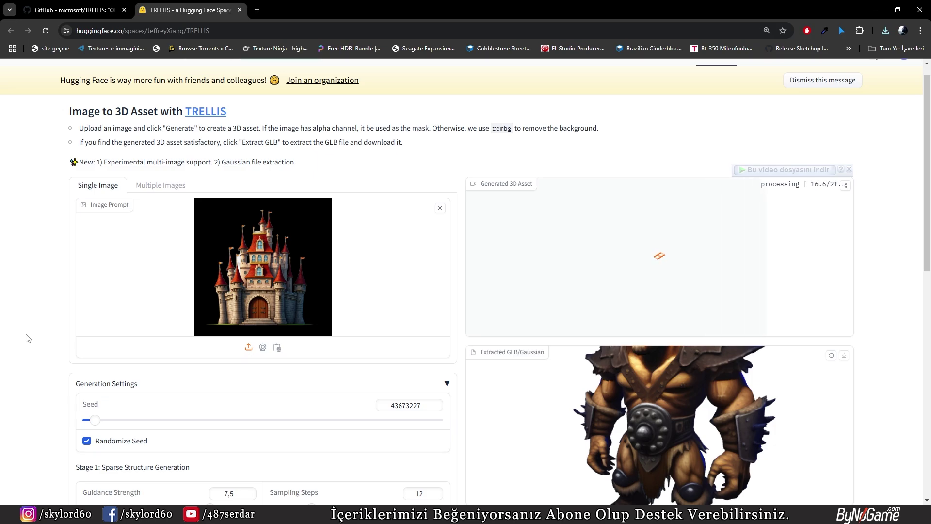
- Rotate the extracted model preview to see its side and a lower view
{"action": "mouse_move", "coordinate": [677, 385]}
{"action": "left_mouse_down"}
{"action": "mouse_move", "coordinate": [601, 399]}
{"action": "mouse_move", "coordinate": [790, 391]}
{"action": "left_mouse_up"}
{"action": "scroll", "coordinate": [708, 299], "scroll_direction": "down", "scroll_amount": 2}
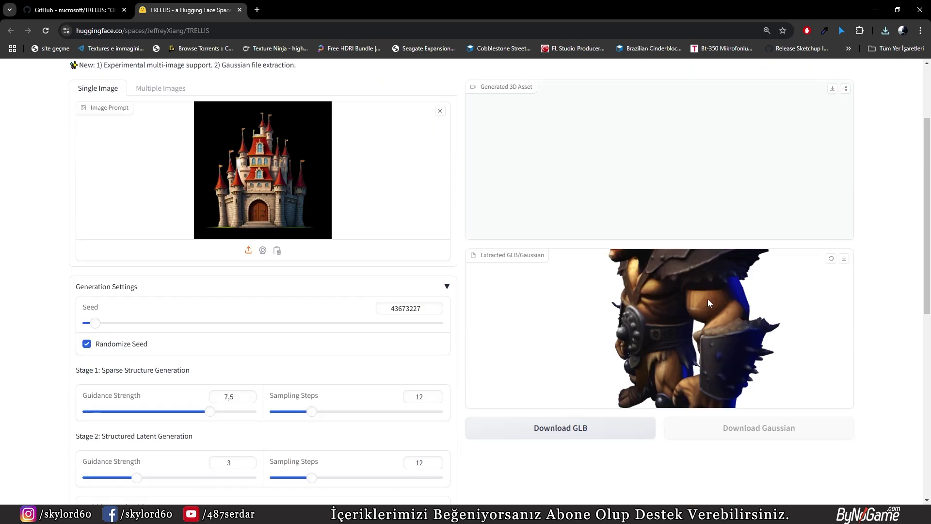
{"action": "mouse_move", "coordinate": [706, 300]}
{"action": "left_mouse_down"}
{"action": "mouse_move", "coordinate": [619, 253]}
{"action": "mouse_move", "coordinate": [626, 317]}
{"action": "mouse_move", "coordinate": [671, 328]}
{"action": "mouse_move", "coordinate": [642, 324]}
{"action": "left_mouse_up"}
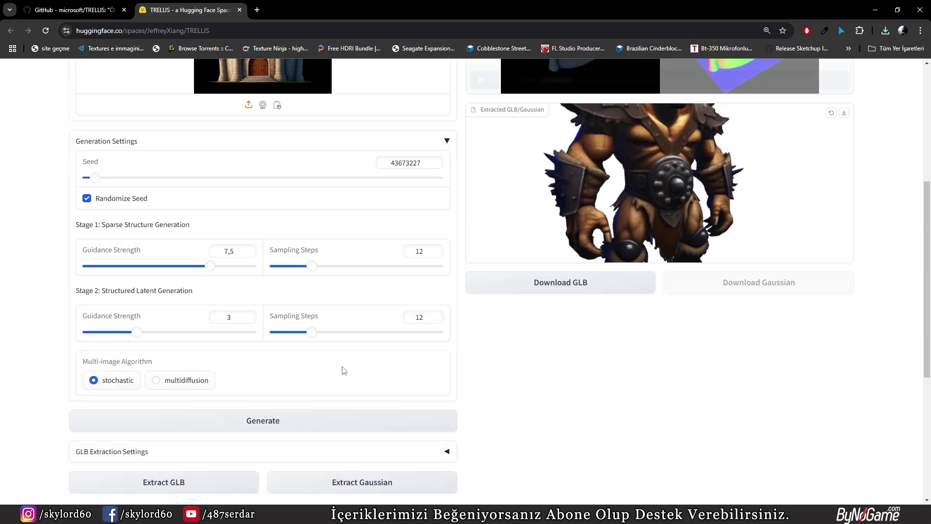
{"action": "scroll", "coordinate": [343, 370], "scroll_direction": "down", "scroll_amount": 3}
{"action": "scroll", "coordinate": [172, 461], "scroll_direction": "down", "scroll_amount": 1}
- Start GLB extraction for the castle asset and check the page while it processes
{"action": "left_click", "coordinate": [180, 434]}
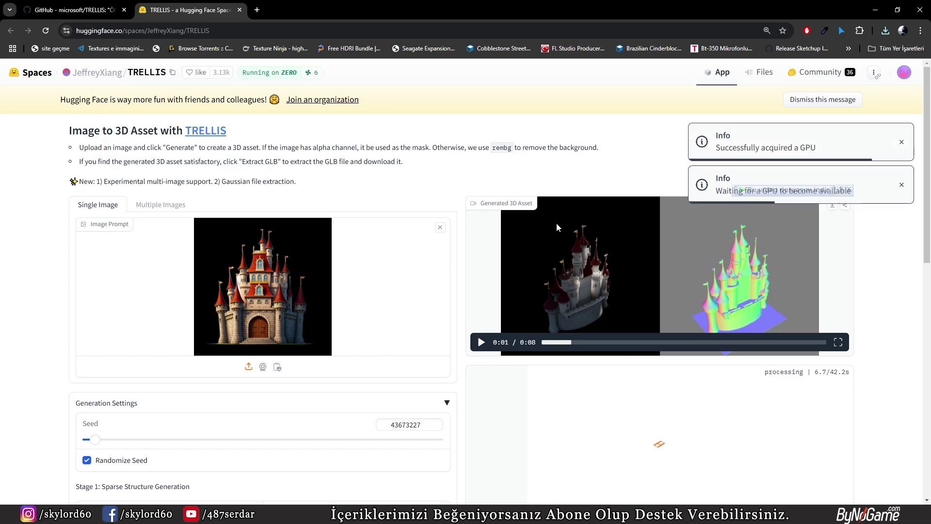
{"action": "scroll", "coordinate": [485, 333], "scroll_direction": "down", "scroll_amount": 3}
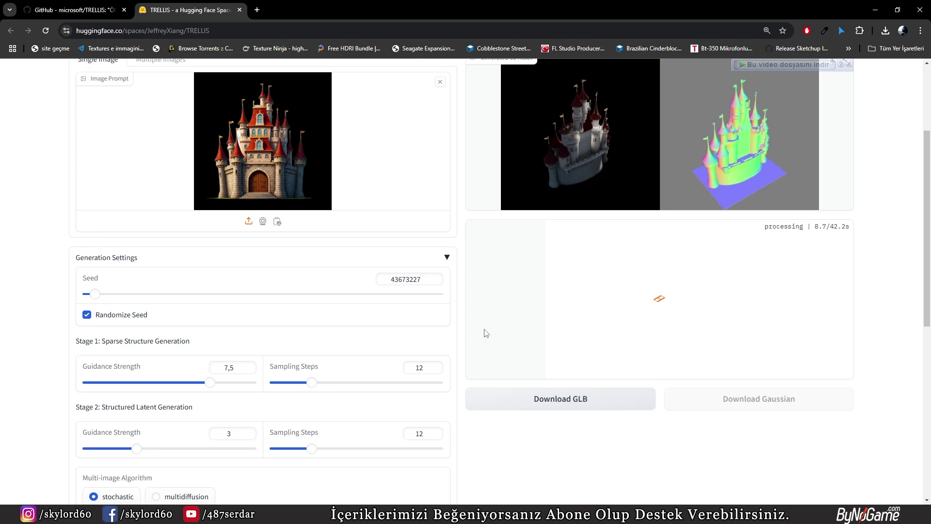
{"action": "scroll", "coordinate": [485, 332], "scroll_direction": "up", "scroll_amount": 3}
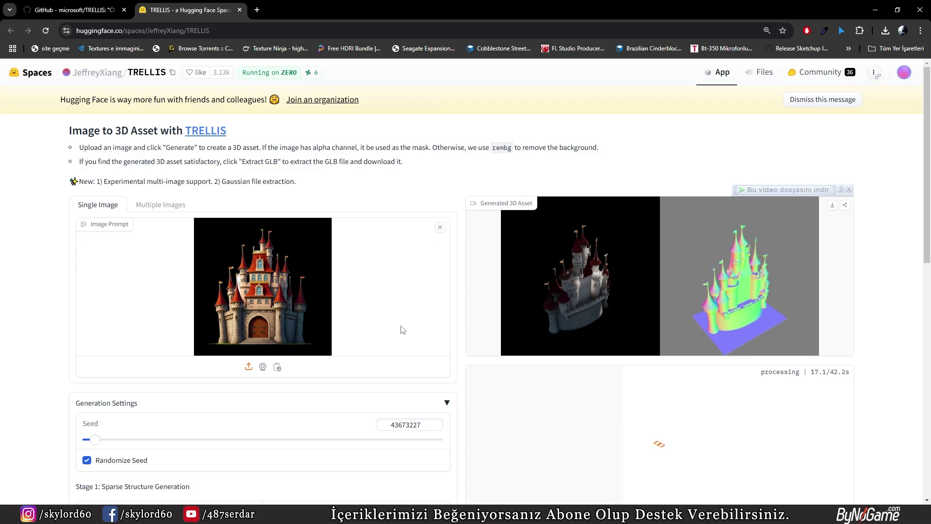
{"action": "scroll", "coordinate": [402, 329], "scroll_direction": "down", "scroll_amount": 2}
{"action": "scroll", "coordinate": [402, 330], "scroll_direction": "down", "scroll_amount": 2}
- On the GitHub tab, scroll through the TRELLIS README's requirements, installation and pretrained models
{"action": "left_click", "coordinate": [73, 10]}
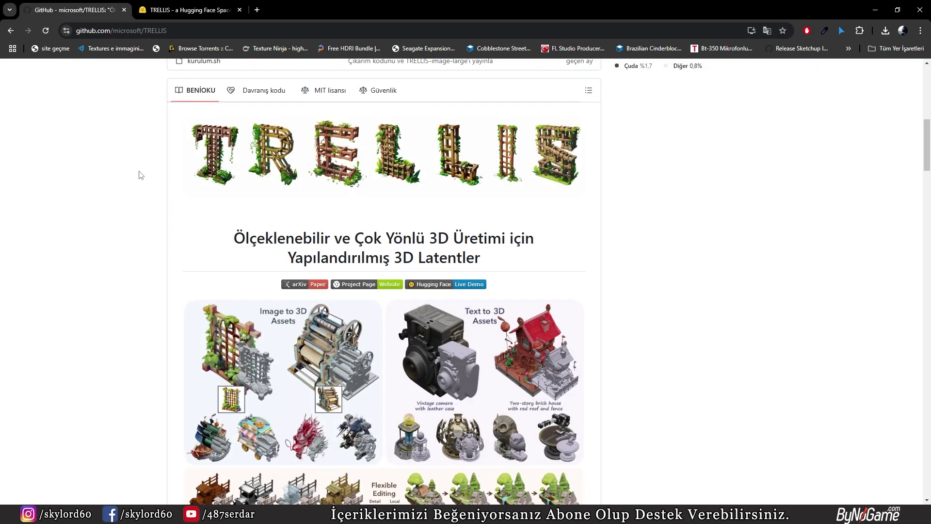
{"action": "scroll", "coordinate": [139, 174], "scroll_direction": "down", "scroll_amount": 10}
{"action": "scroll", "coordinate": [204, 328], "scroll_direction": "down", "scroll_amount": 10}
{"action": "scroll", "coordinate": [204, 327], "scroll_direction": "up", "scroll_amount": 2}
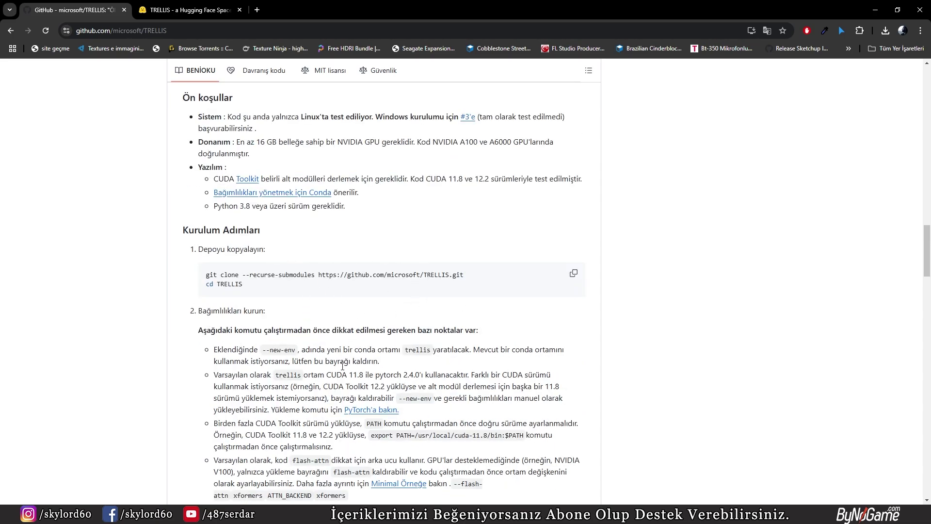
{"action": "scroll", "coordinate": [342, 366], "scroll_direction": "down", "scroll_amount": 6}
{"action": "scroll", "coordinate": [189, 408], "scroll_direction": "down", "scroll_amount": 3}
{"action": "scroll", "coordinate": [151, 374], "scroll_direction": "down", "scroll_amount": 2}
{"action": "scroll", "coordinate": [177, 350], "scroll_direction": "down", "scroll_amount": 2}
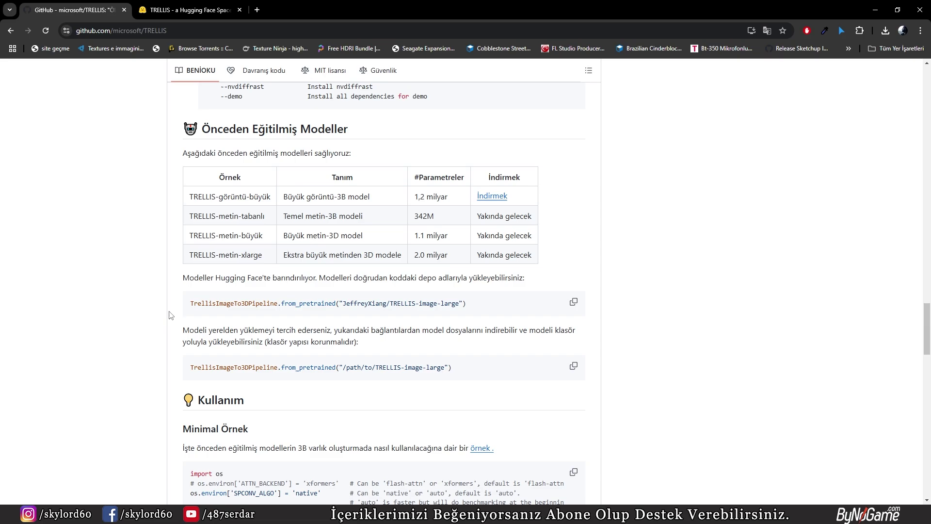
- Scroll back to the top of the README and return to the TRELLIS Space tab
{"action": "scroll", "coordinate": [183, 314], "scroll_direction": "up", "scroll_amount": 5}
{"action": "scroll", "coordinate": [188, 307], "scroll_direction": "up", "scroll_amount": 7}
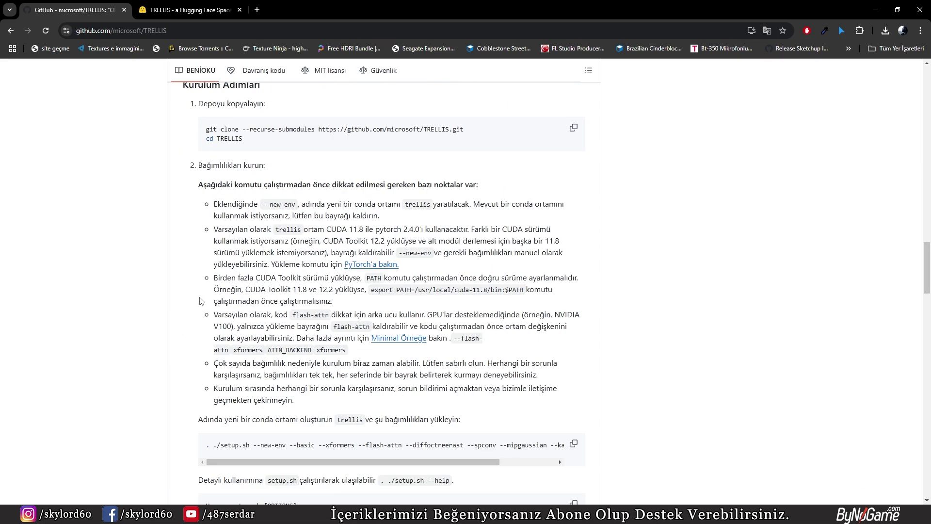
{"action": "scroll", "coordinate": [193, 303], "scroll_direction": "up", "scroll_amount": 7}
{"action": "scroll", "coordinate": [194, 281], "scroll_direction": "up", "scroll_amount": 8}
{"action": "scroll", "coordinate": [194, 250], "scroll_direction": "up", "scroll_amount": 1}
{"action": "scroll", "coordinate": [189, 218], "scroll_direction": "up", "scroll_amount": 5}
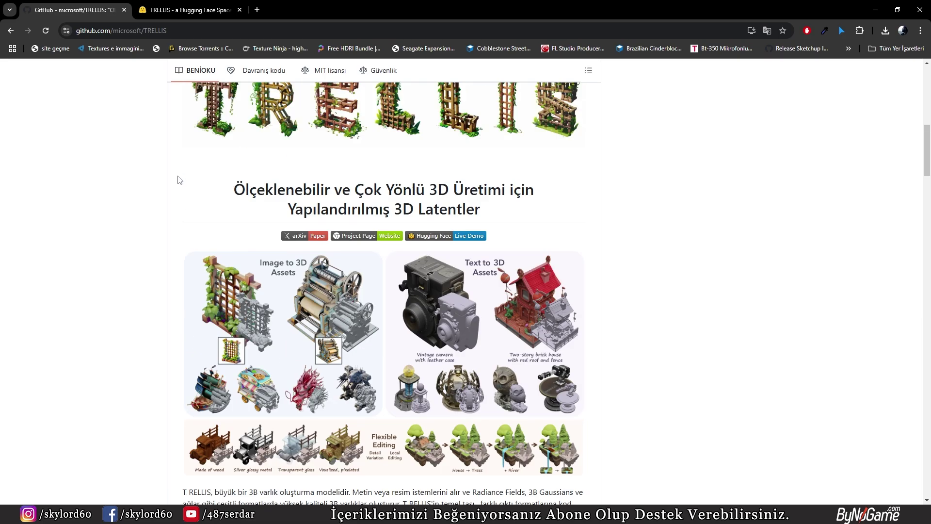
{"action": "scroll", "coordinate": [184, 185], "scroll_direction": "up", "scroll_amount": 5}
{"action": "key", "text": "ctrl+Tab"}
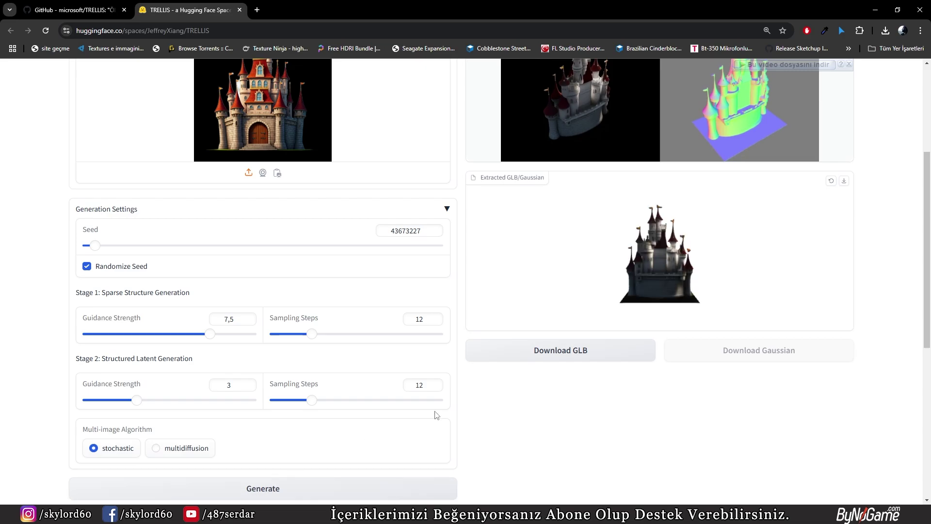
- Download the extracted castle GLB and save it as kale.glb, then move over to Blender
{"action": "scroll", "coordinate": [435, 411], "scroll_direction": "up", "scroll_amount": 4}
{"action": "scroll", "coordinate": [564, 461], "scroll_direction": "down", "scroll_amount": 2}
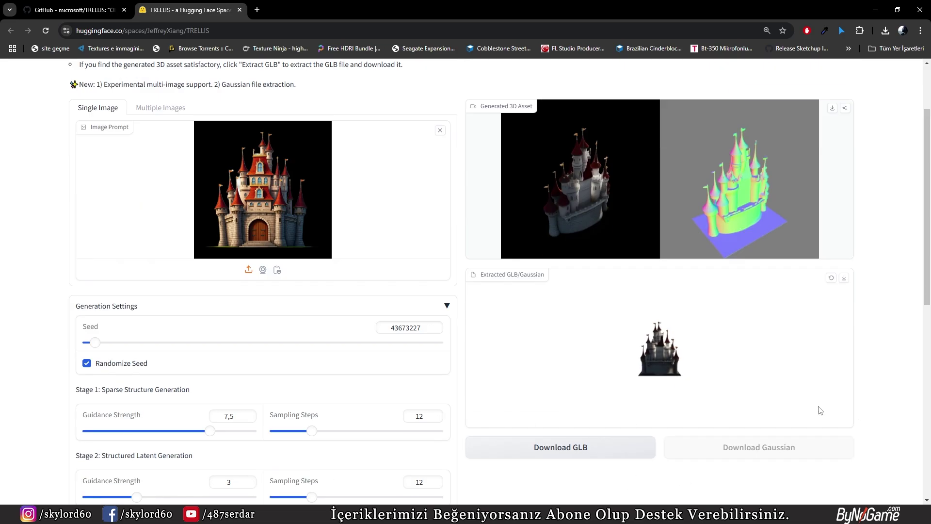
{"action": "left_click", "coordinate": [563, 447]}
{"action": "type", "text": "ka"}
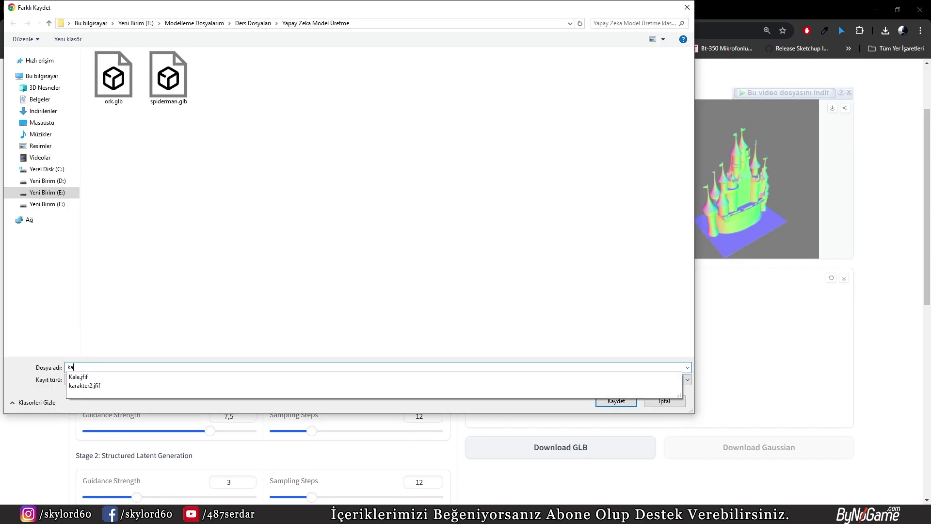
{"action": "type", "text": "le"}
{"action": "key", "text": "Return"}
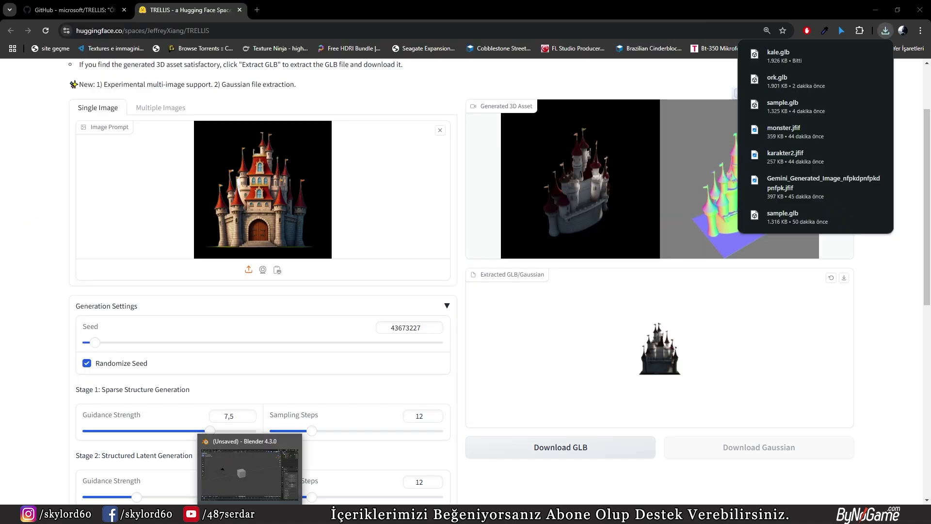
{"action": "left_click", "coordinate": [250, 465]}
- Delete the default camera, light and cube, then drag ork.glb, spiderman.glb and kale.glb into the viewport
{"action": "key", "text": "a"}
{"action": "key", "text": "Delete"}
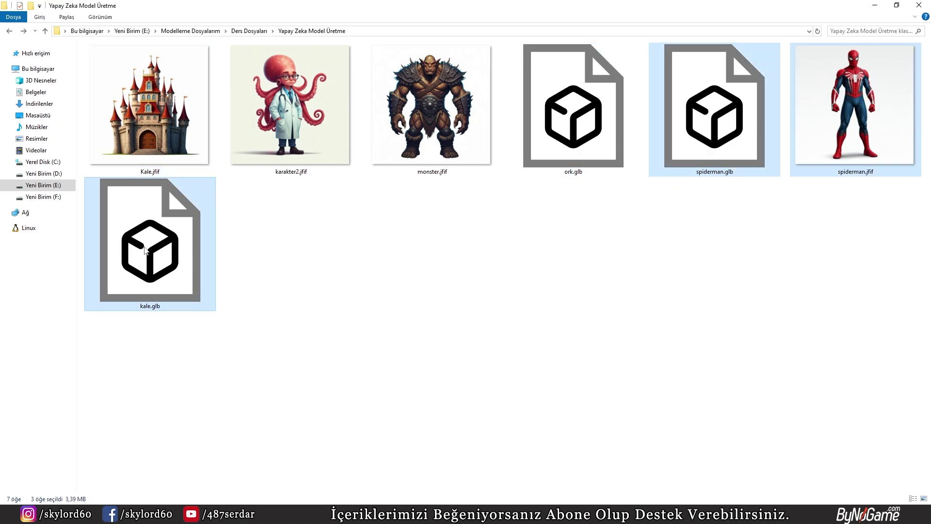
{"action": "left_click", "coordinate": [690, 242]}
{"action": "left_click", "coordinate": [573, 107]}
{"action": "left_click", "coordinate": [714, 106], "text": "ctrl"}
{"action": "left_click", "coordinate": [150, 243], "text": "ctrl"}
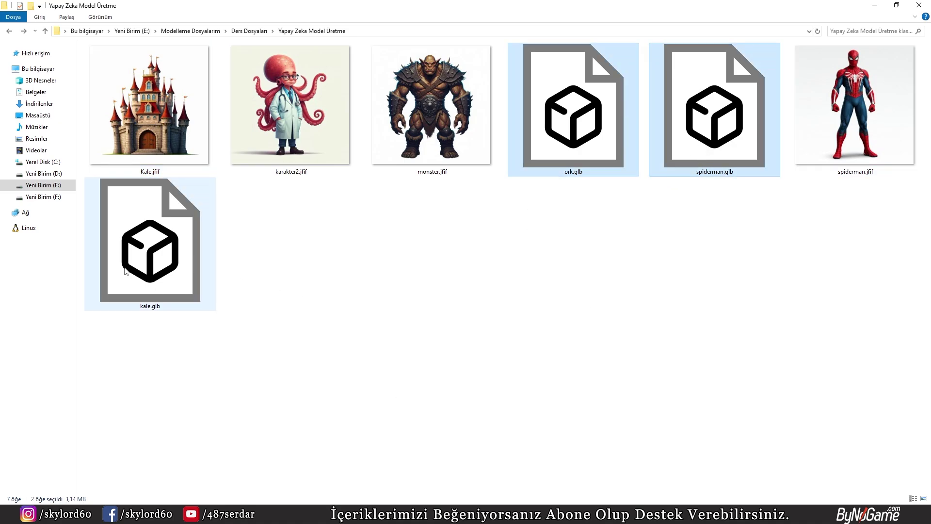
{"action": "mouse_move", "coordinate": [150, 243]}
{"action": "left_mouse_down"}
{"action": "mouse_move", "coordinate": [256, 498]}
{"action": "mouse_move", "coordinate": [294, 418]}
{"action": "left_mouse_up"}
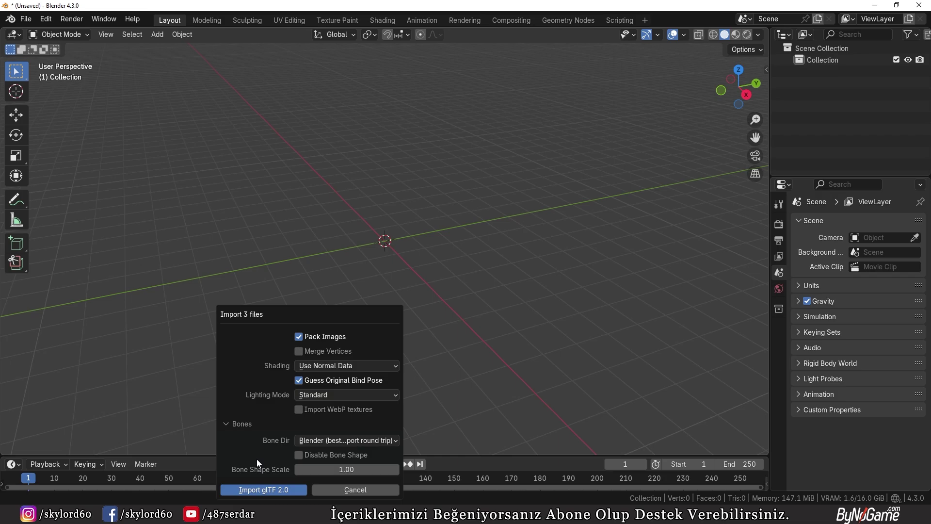
- Import the three GLB models, view them from the front, and clear parents on all objects
{"action": "key", "text": "Return"}
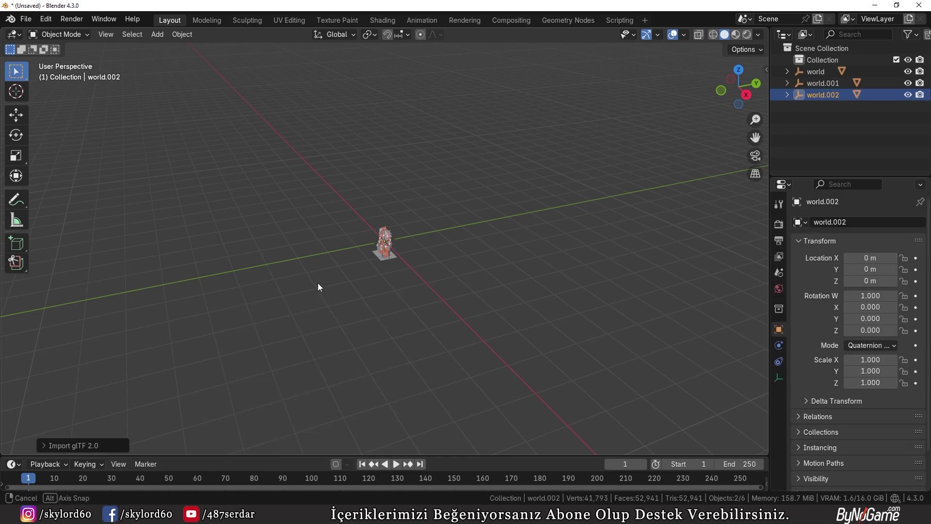
{"action": "key", "text": "KP_1"}
{"action": "left_click", "coordinate": [382, 304]}
{"action": "scroll", "coordinate": [382, 304], "scroll_direction": "up", "scroll_amount": 4}
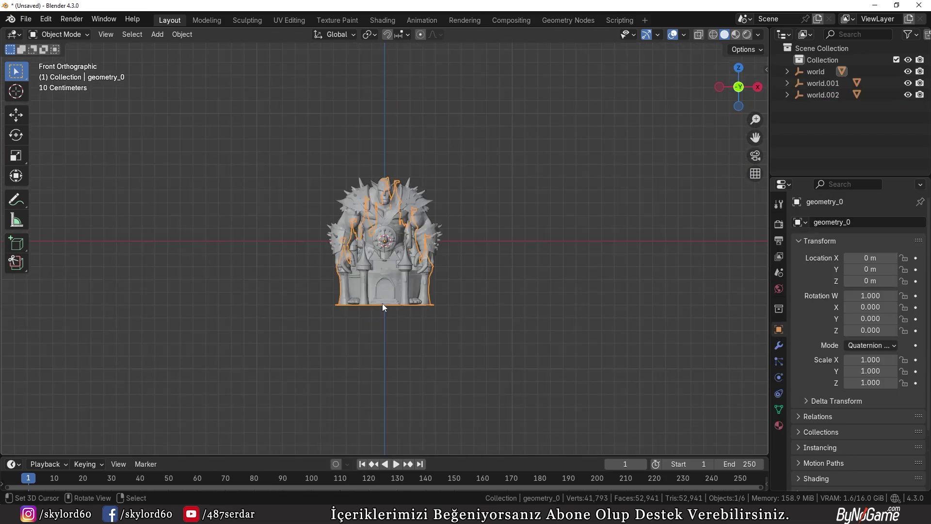
{"action": "key", "text": "g"}
{"action": "left_click", "coordinate": [533, 253]}
{"action": "key", "text": "a"}
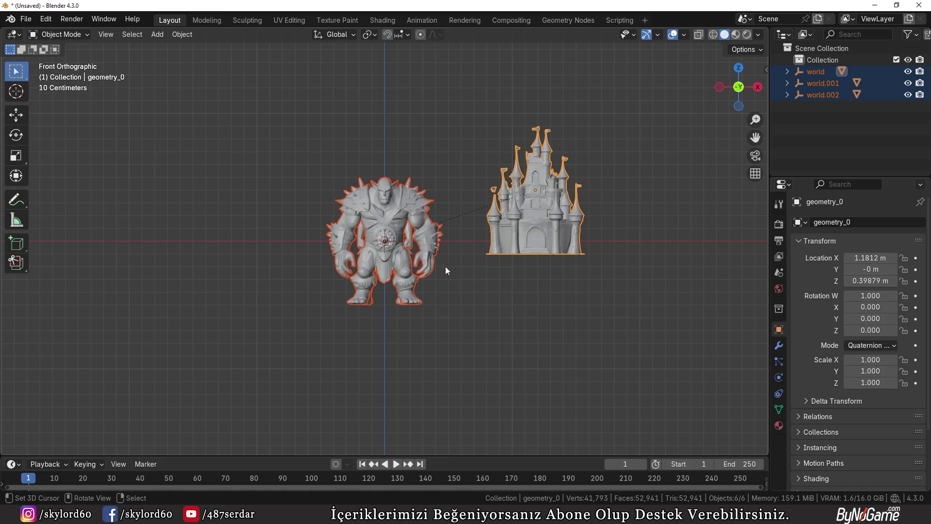
{"action": "key", "text": "ctrl+z"}
{"action": "key", "text": "ctrl+z"}
{"action": "key", "text": "a"}
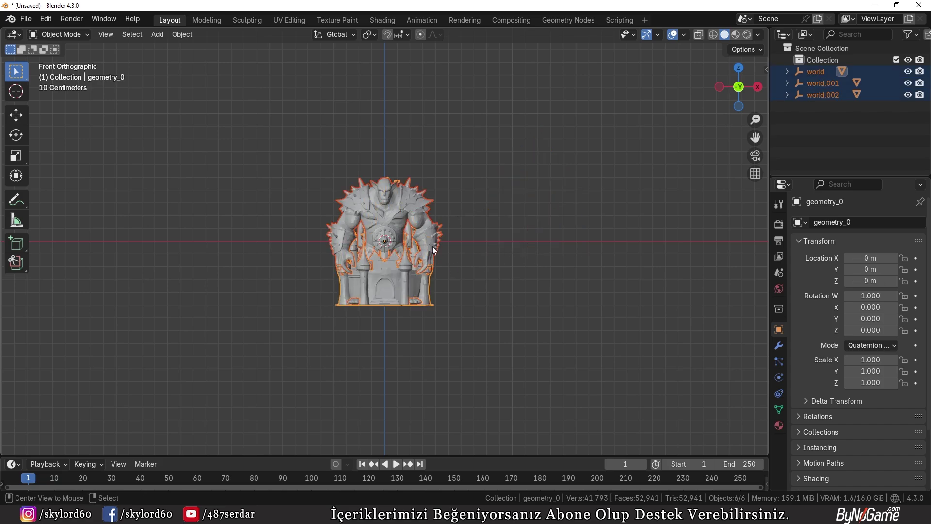
{"action": "key", "text": "alt+p"}
{"action": "left_click", "coordinate": [419, 259]}
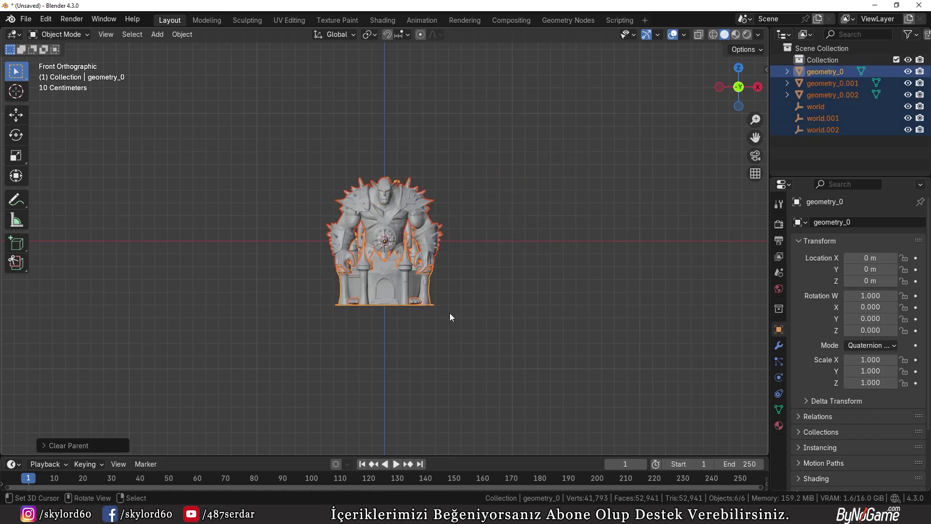
- Move the orc to the left and the human figure beside the castle
{"action": "key", "text": "g"}
{"action": "key", "text": "Escape"}
{"action": "left_click", "coordinate": [397, 225]}
{"action": "key", "text": "g"}
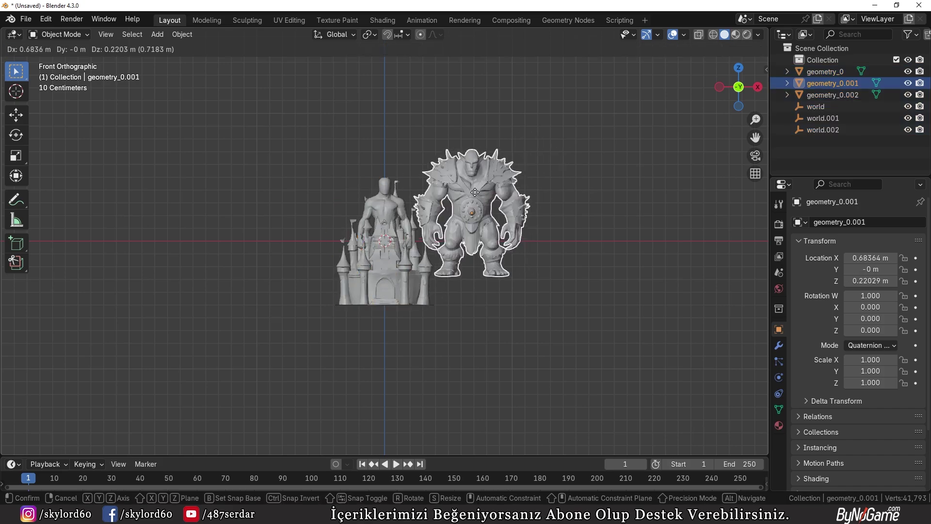
{"action": "left_click", "coordinate": [286, 194]}
{"action": "left_click", "coordinate": [365, 208]}
{"action": "left_click", "coordinate": [377, 213]}
{"action": "key", "text": "g"}
{"action": "left_click", "coordinate": [315, 213]}
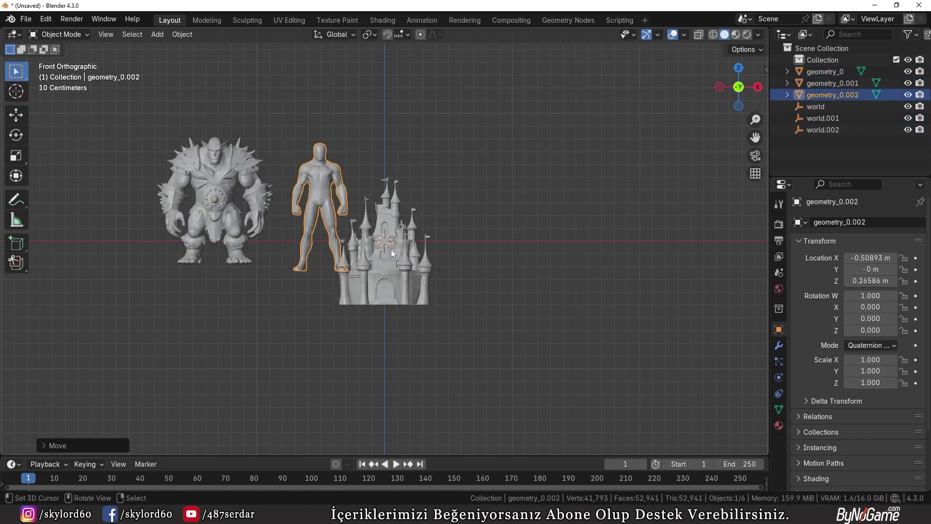
- Move the castle sideways along X to 0.85 m
{"action": "left_click", "coordinate": [391, 249]}
{"action": "key", "text": "g"}
{"action": "left_click", "coordinate": [475, 211]}
{"action": "key", "text": "ctrl+z"}
{"action": "key", "text": "ctrl+z"}
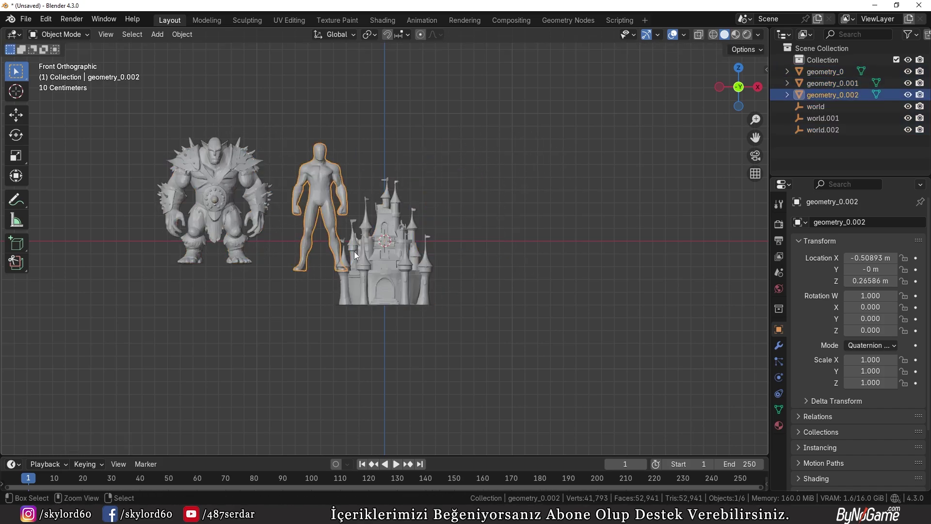
{"action": "key", "text": "ctrl+z"}
{"action": "key", "text": "ctrl+z"}
{"action": "key", "text": "ctrl+z"}
{"action": "key", "text": "g"}
{"action": "key", "text": "x"}
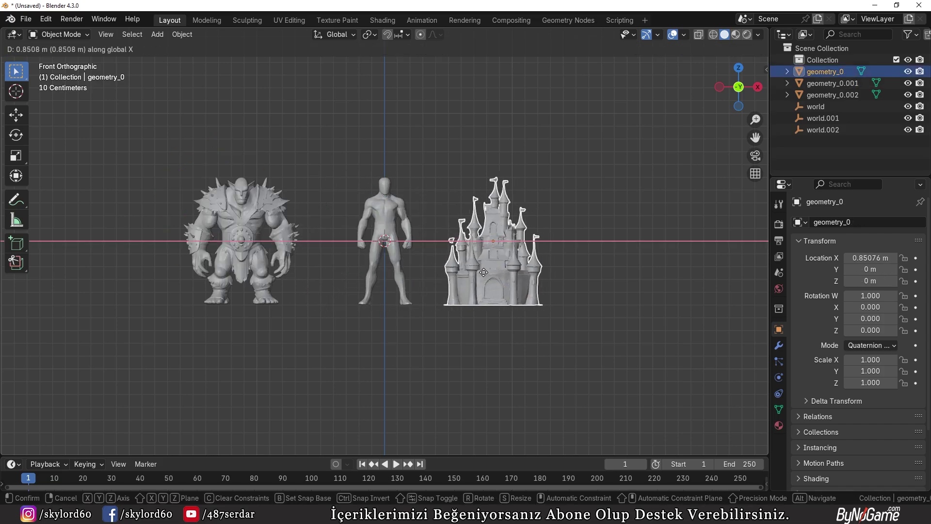
{"action": "left_click", "coordinate": [176, 237]}
- Lift all three models vertically onto the ground grid and orbit into a perspective view
{"action": "key", "text": "a"}
{"action": "key", "text": "g"}
{"action": "key", "text": "z"}
{"action": "left_click", "coordinate": [462, 226]}
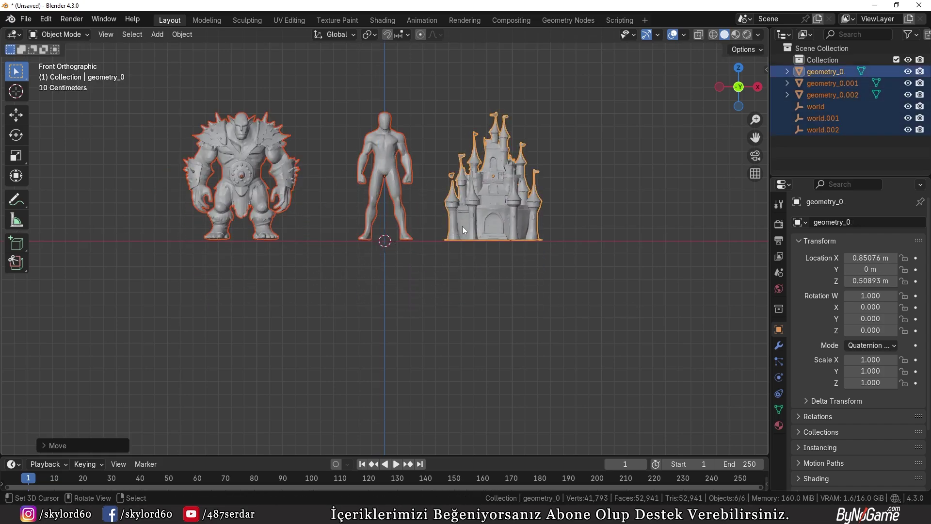
{"action": "left_click_drag", "start_coordinate": [461, 226], "coordinate": [445, 287]}
{"action": "left_click", "coordinate": [445, 287]}
{"action": "mouse_move", "coordinate": [498, 324]}
{"action": "left_mouse_down"}
{"action": "mouse_move", "coordinate": [373, 264]}
{"action": "mouse_move", "coordinate": [496, 161]}
{"action": "left_mouse_up"}
- Switch the viewport to Material Preview so the characters and castle show their textures
{"action": "key", "text": "z"}
{"action": "left_click", "coordinate": [427, 224]}
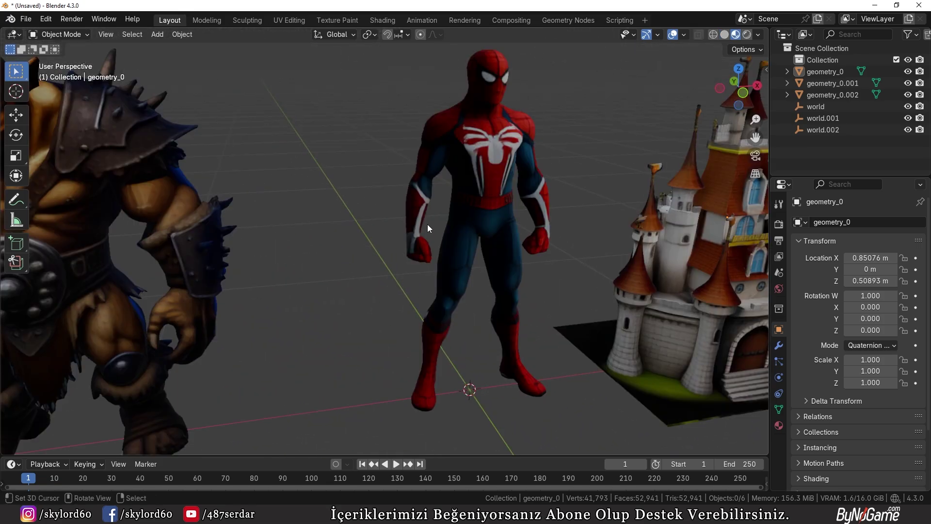
{"action": "mouse_move", "coordinate": [312, 246]}
{"action": "left_mouse_down"}
{"action": "mouse_move", "coordinate": [551, 271]}
{"action": "mouse_move", "coordinate": [426, 240]}
{"action": "mouse_move", "coordinate": [393, 246]}
{"action": "mouse_move", "coordinate": [464, 280]}
{"action": "mouse_move", "coordinate": [529, 275]}
{"action": "mouse_move", "coordinate": [345, 295]}
{"action": "mouse_move", "coordinate": [423, 269]}
{"action": "left_mouse_up"}
{"action": "scroll", "coordinate": [393, 246], "scroll_direction": "down", "scroll_amount": 2}
{"action": "scroll", "coordinate": [422, 273], "scroll_direction": "up", "scroll_amount": 4}
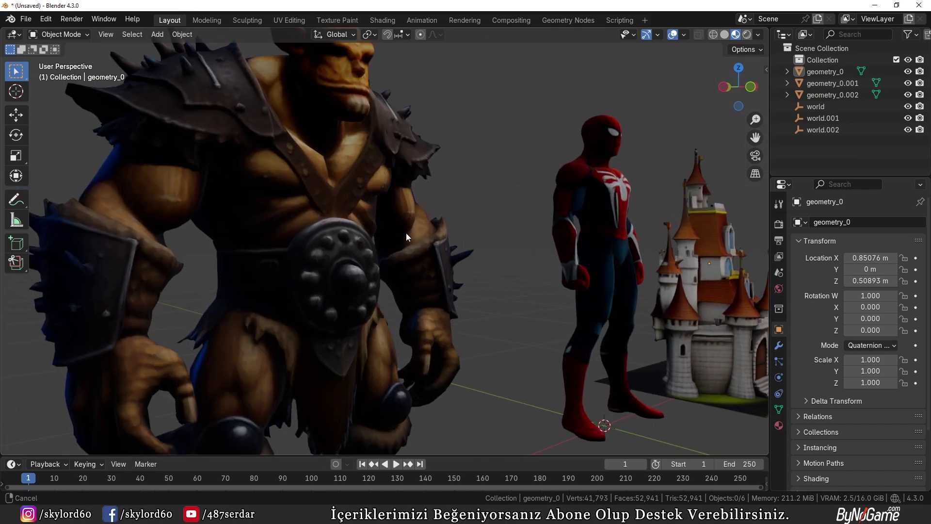
{"action": "scroll", "coordinate": [441, 246], "scroll_direction": "down", "scroll_amount": 3}
- Select the orc model geometry_0.001 and enter Edit Mode to show its 18,403-vertex mesh
{"action": "left_click", "coordinate": [364, 254]}
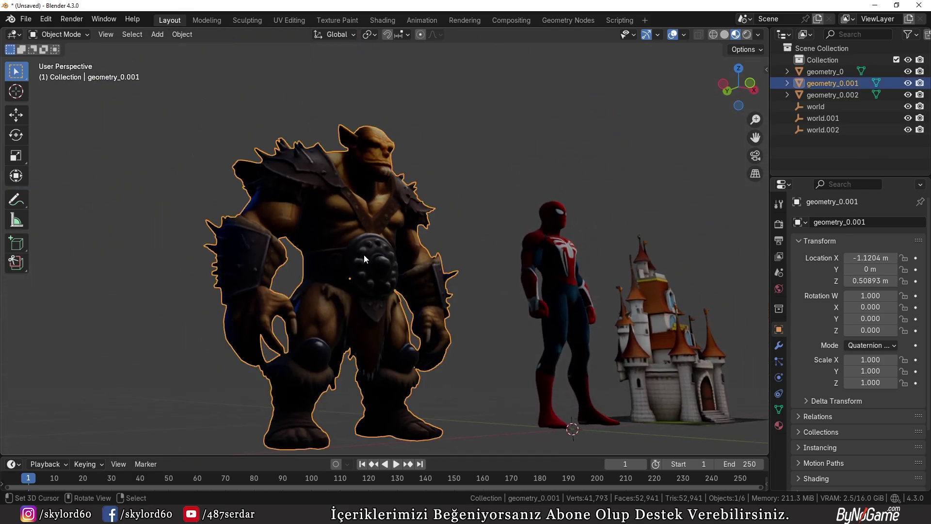
{"action": "scroll", "coordinate": [386, 300], "scroll_direction": "up", "scroll_amount": 2}
{"action": "key", "text": "Tab"}
{"action": "scroll", "coordinate": [388, 304], "scroll_direction": "up", "scroll_amount": 2}
- Orbit in close around the orc's wireframe mesh and deselect all its vertices
{"action": "scroll", "coordinate": [402, 267], "scroll_direction": "down", "scroll_amount": 3}
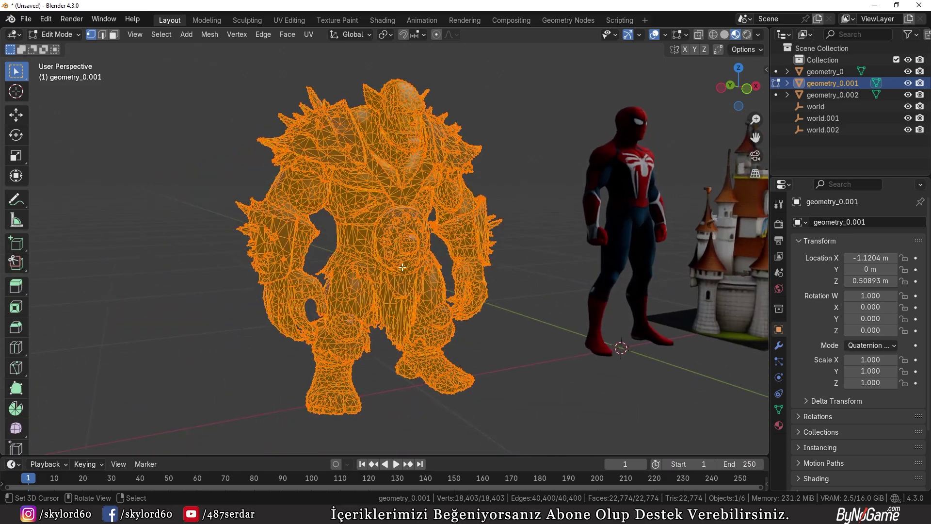
{"action": "scroll", "coordinate": [402, 267], "scroll_direction": "up", "scroll_amount": 3}
{"action": "mouse_move", "coordinate": [402, 267]}
{"action": "left_mouse_down"}
{"action": "mouse_move", "coordinate": [248, 323]}
{"action": "mouse_move", "coordinate": [292, 320]}
{"action": "left_mouse_up"}
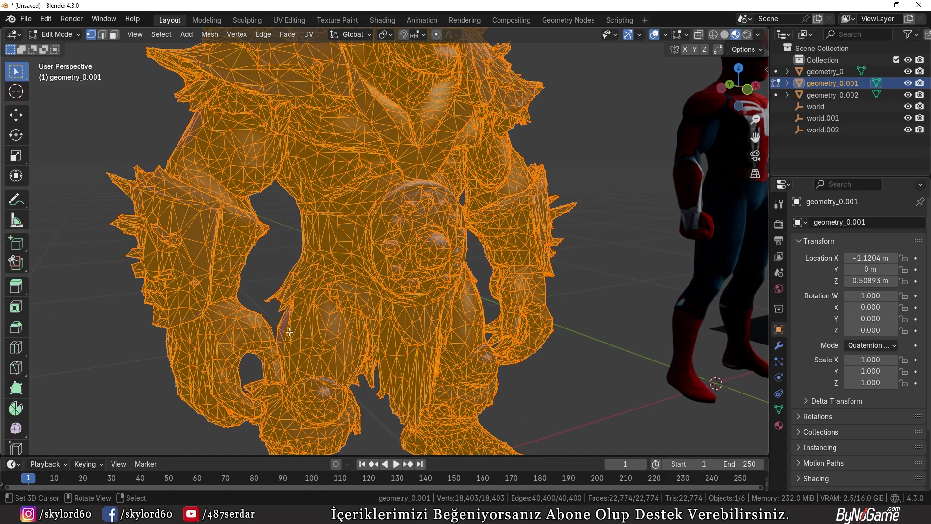
{"action": "scroll", "coordinate": [248, 347], "scroll_direction": "down", "scroll_amount": 3}
{"action": "scroll", "coordinate": [256, 354], "scroll_direction": "down", "scroll_amount": 1}
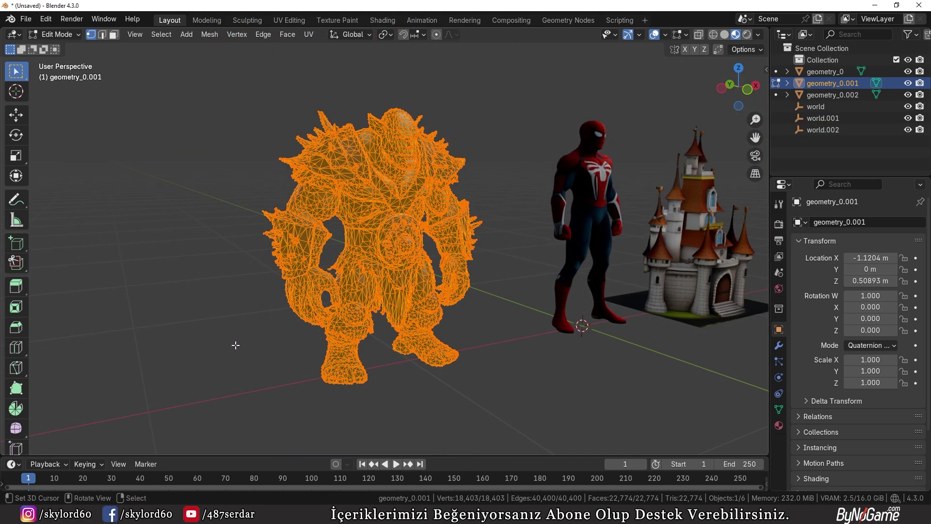
{"action": "left_click", "coordinate": [236, 345]}
{"action": "mouse_move", "coordinate": [236, 345]}
{"action": "left_mouse_down"}
{"action": "mouse_move", "coordinate": [191, 336]}
{"action": "mouse_move", "coordinate": [241, 354]}
{"action": "left_mouse_up"}
{"action": "scroll", "coordinate": [266, 348], "scroll_direction": "up", "scroll_amount": 4}
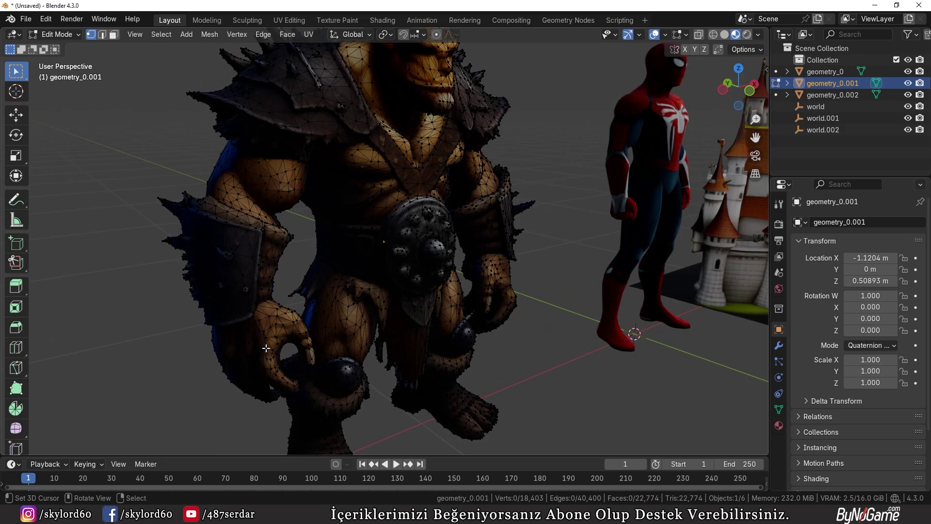
{"action": "scroll", "coordinate": [267, 347], "scroll_direction": "up", "scroll_amount": 2}
- Return the orc to Object Mode and orbit around to its side
{"action": "key", "text": "Tab"}
{"action": "scroll", "coordinate": [356, 253], "scroll_direction": "down", "scroll_amount": 2}
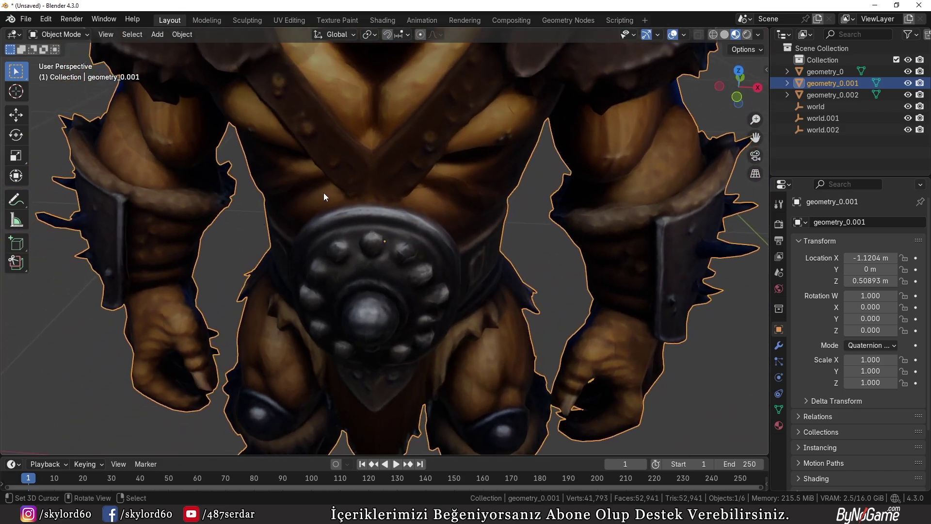
{"action": "scroll", "coordinate": [324, 193], "scroll_direction": "down", "scroll_amount": 3}
{"action": "mouse_move", "coordinate": [345, 257]}
{"action": "left_mouse_down"}
{"action": "mouse_move", "coordinate": [423, 217]}
{"action": "mouse_move", "coordinate": [402, 315]}
{"action": "mouse_move", "coordinate": [536, 301]}
{"action": "mouse_move", "coordinate": [392, 336]}
{"action": "mouse_move", "coordinate": [486, 342]}
{"action": "mouse_move", "coordinate": [297, 319]}
{"action": "mouse_move", "coordinate": [369, 324]}
{"action": "mouse_move", "coordinate": [490, 310]}
{"action": "mouse_move", "coordinate": [472, 315]}
{"action": "mouse_move", "coordinate": [330, 266]}
{"action": "left_mouse_up"}
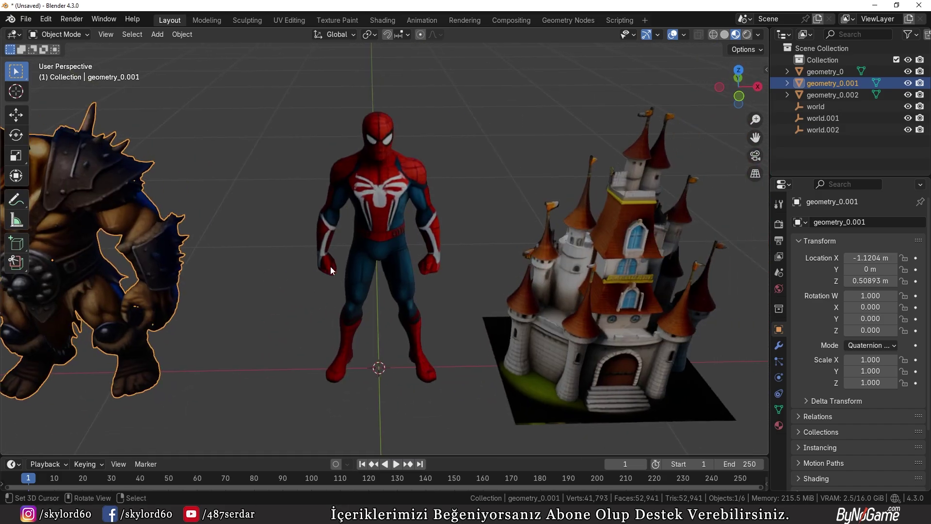
- Put Spider-Man in Edit Mode and orbit from his front to his side to inspect the mesh
{"action": "left_click", "coordinate": [339, 271]}
{"action": "key", "text": "Tab"}
{"action": "scroll", "coordinate": [202, 275], "scroll_direction": "up", "scroll_amount": 5}
{"action": "mouse_move", "coordinate": [202, 275]}
{"action": "left_mouse_down"}
{"action": "mouse_move", "coordinate": [453, 210]}
{"action": "mouse_move", "coordinate": [493, 272]}
{"action": "mouse_move", "coordinate": [342, 246]}
{"action": "mouse_move", "coordinate": [329, 294]}
{"action": "left_mouse_up"}
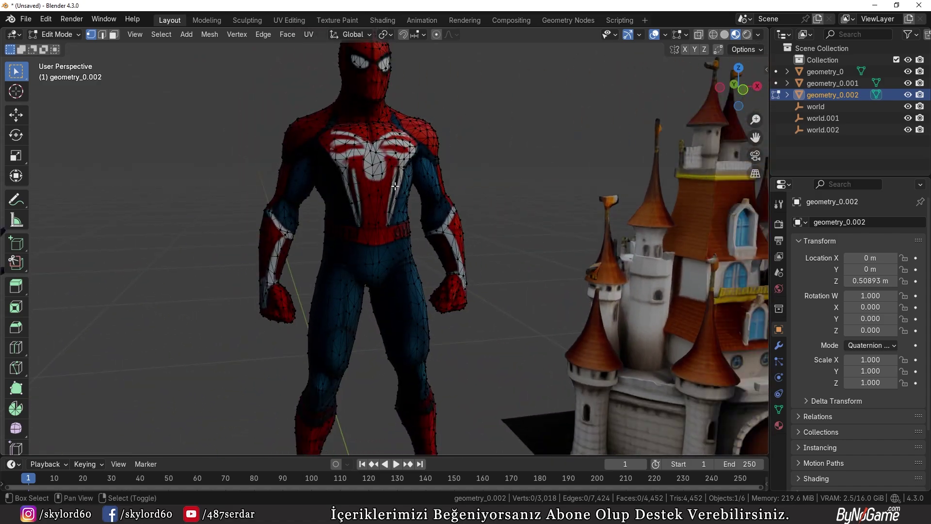
{"action": "scroll", "coordinate": [328, 294], "scroll_direction": "up", "scroll_amount": 3}
{"action": "scroll", "coordinate": [228, 241], "scroll_direction": "down", "scroll_amount": 4}
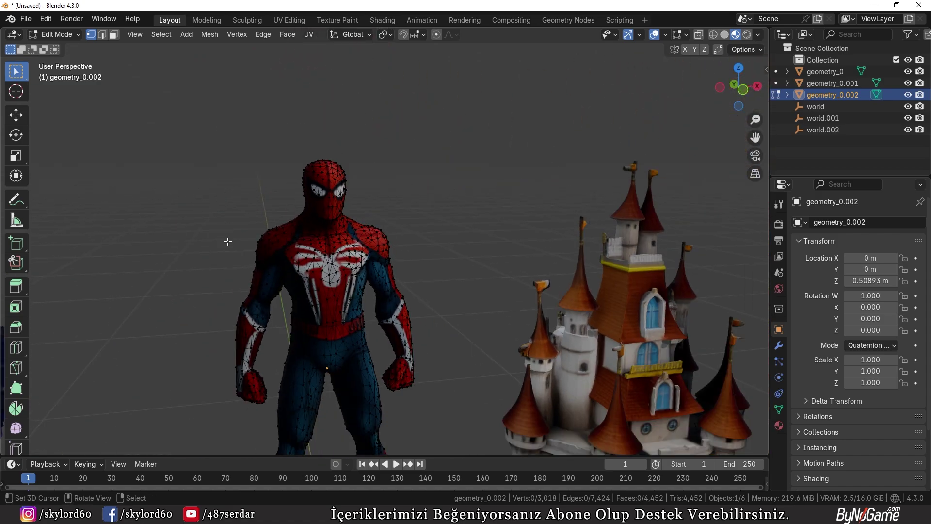
{"action": "scroll", "coordinate": [228, 241], "scroll_direction": "down", "scroll_amount": 3}
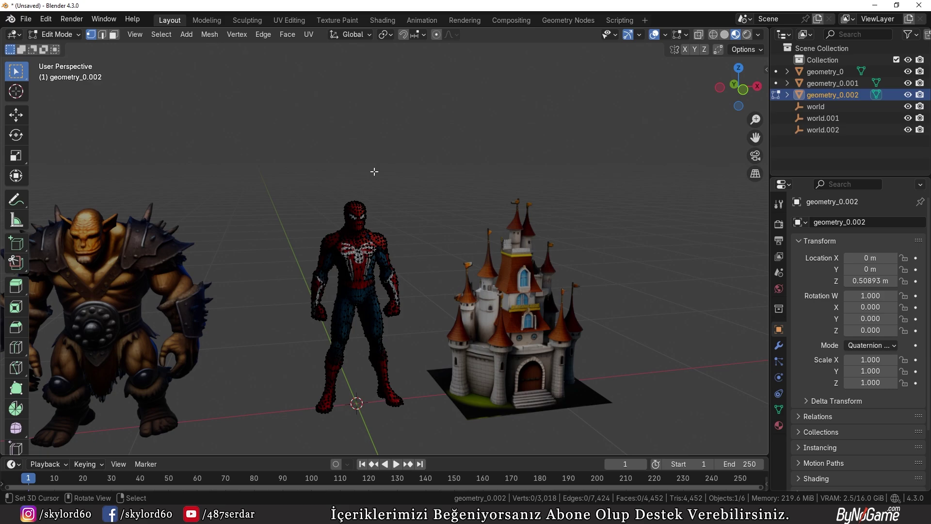
{"action": "scroll", "coordinate": [374, 172], "scroll_direction": "up", "scroll_amount": 2}
{"action": "scroll", "coordinate": [374, 171], "scroll_direction": "up", "scroll_amount": 2}
{"action": "scroll", "coordinate": [374, 171], "scroll_direction": "down", "scroll_amount": 5}
- Switch the scene to plain Solid shading and orbit around the castle
{"action": "left_click_drag", "start_coordinate": [374, 172], "coordinate": [350, 335]}
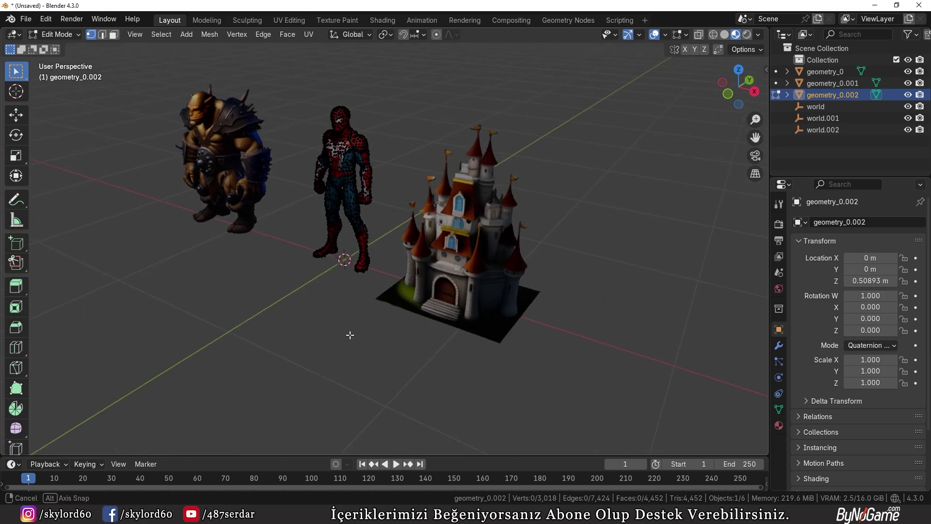
{"action": "key", "text": "z"}
{"action": "mouse_move", "coordinate": [504, 292]}
{"action": "left_mouse_down"}
{"action": "mouse_move", "coordinate": [516, 295]}
{"action": "mouse_move", "coordinate": [397, 292]}
{"action": "mouse_move", "coordinate": [493, 277]}
{"action": "mouse_move", "coordinate": [435, 287]}
{"action": "mouse_move", "coordinate": [353, 275]}
{"action": "left_mouse_up"}
- Bring back Material Preview textures and orbit around to face the castle's front door
{"action": "key", "text": "d"}
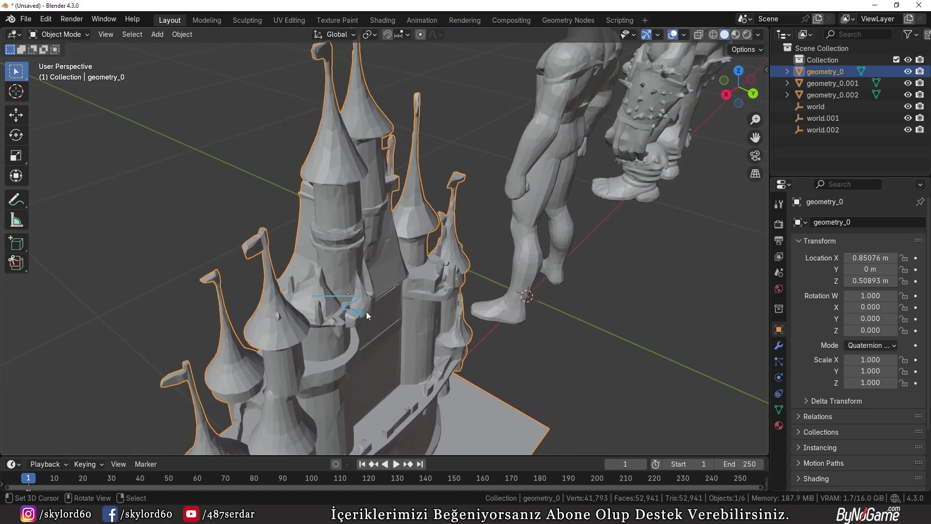
{"action": "mouse_move", "coordinate": [401, 314]}
{"action": "left_mouse_down"}
{"action": "mouse_move", "coordinate": [366, 316]}
{"action": "mouse_move", "coordinate": [316, 347]}
{"action": "mouse_move", "coordinate": [389, 236]}
{"action": "mouse_move", "coordinate": [376, 343]}
{"action": "mouse_move", "coordinate": [356, 368]}
{"action": "left_mouse_up"}
{"action": "key", "text": "z"}
{"action": "scroll", "coordinate": [369, 347], "scroll_direction": "up", "scroll_amount": 4}
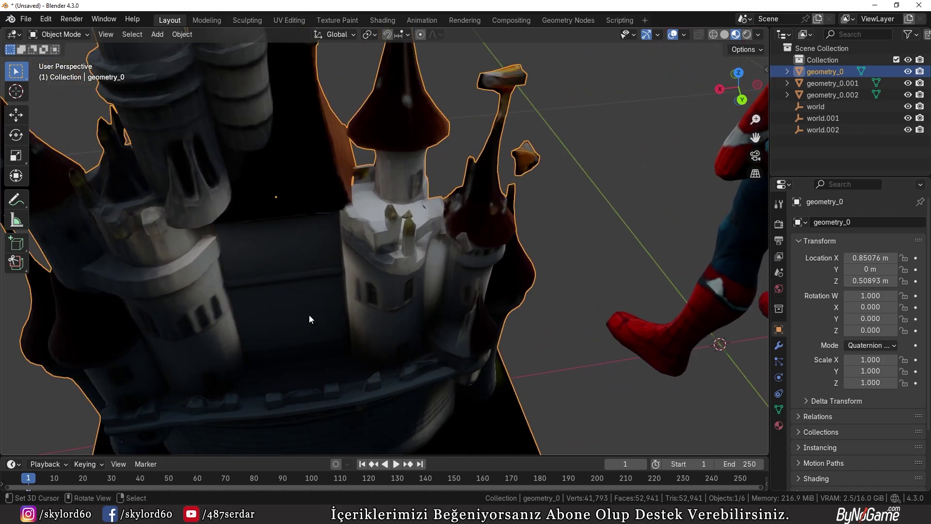
{"action": "scroll", "coordinate": [310, 318], "scroll_direction": "down", "scroll_amount": 4}
{"action": "mouse_move", "coordinate": [269, 383]}
{"action": "left_mouse_down"}
{"action": "mouse_move", "coordinate": [370, 356]}
{"action": "mouse_move", "coordinate": [494, 371]}
{"action": "left_mouse_up"}
{"action": "scroll", "coordinate": [500, 359], "scroll_direction": "up", "scroll_amount": 4}
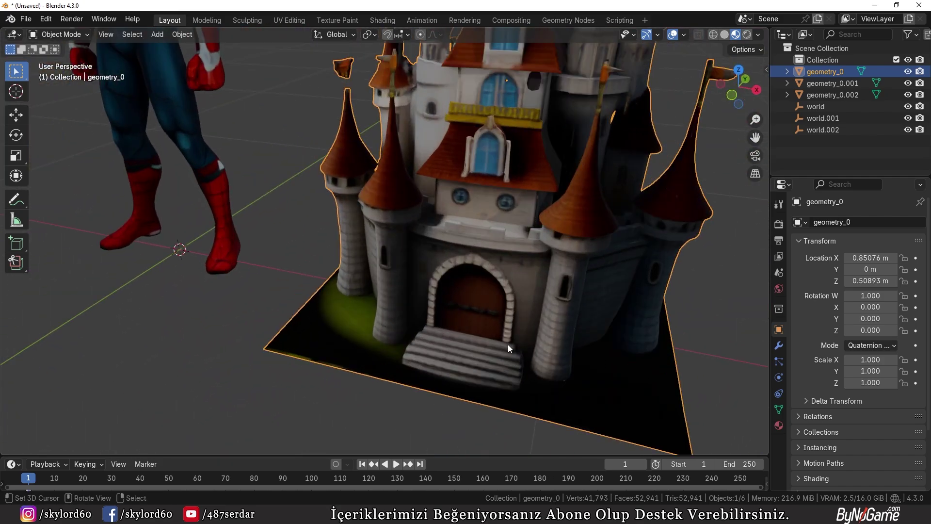
{"action": "scroll", "coordinate": [321, 345], "scroll_direction": "down", "scroll_amount": 4}
{"action": "scroll", "coordinate": [322, 345], "scroll_direction": "down", "scroll_amount": 3}
- Deselect the castle, orbit out over the whole scene, and switch to the Mixamo browser window
{"action": "left_click", "coordinate": [430, 324]}
{"action": "mouse_move", "coordinate": [205, 368]}
{"action": "left_mouse_down"}
{"action": "mouse_move", "coordinate": [460, 325]}
{"action": "mouse_move", "coordinate": [342, 350]}
{"action": "mouse_move", "coordinate": [464, 310]}
{"action": "left_mouse_up"}
{"action": "scroll", "coordinate": [420, 335], "scroll_direction": "up", "scroll_amount": 4}
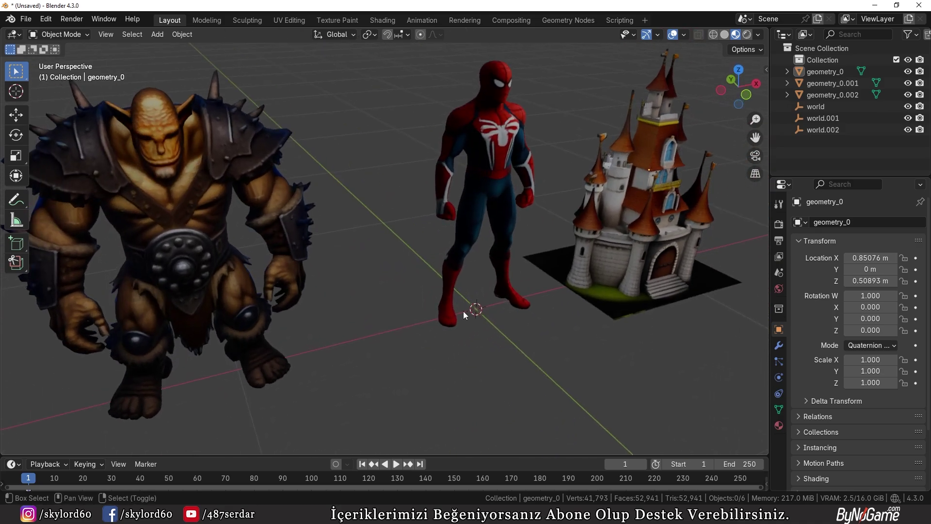
{"action": "scroll", "coordinate": [464, 311], "scroll_direction": "down", "scroll_amount": 2}
{"action": "left_click_drag", "start_coordinate": [567, 241], "coordinate": [493, 306]}
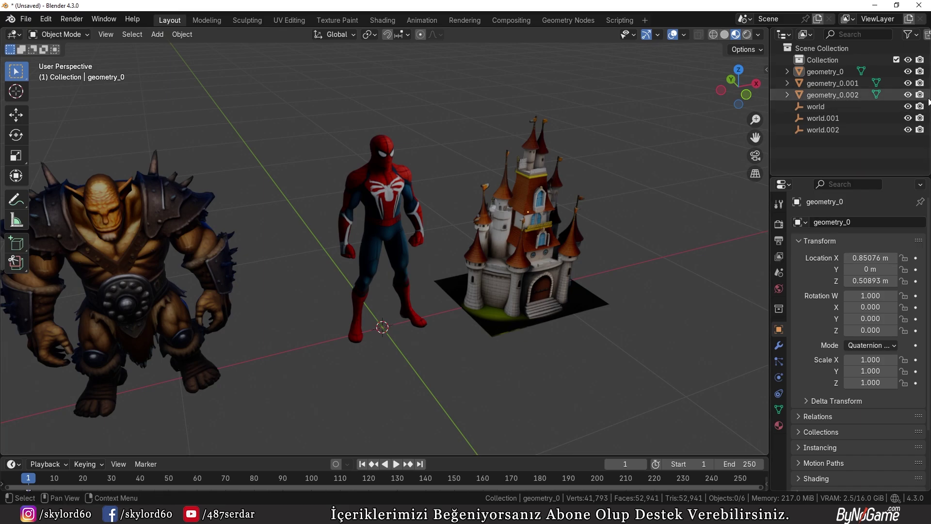
{"action": "key", "text": "alt+Tab"}
- Maximize the Mixamo window and start a new Upload Character
{"action": "double_click", "coordinate": [367, 173]}
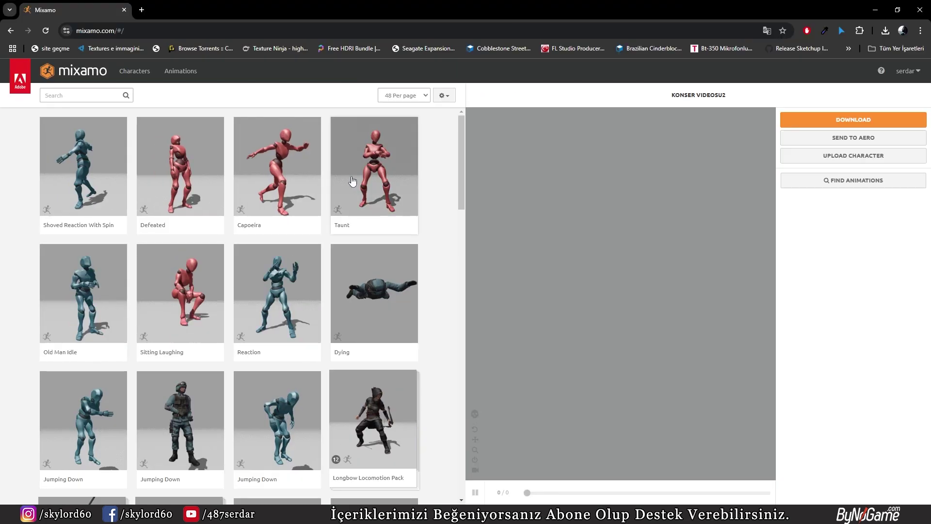
{"action": "key", "text": "alt+Tab"}
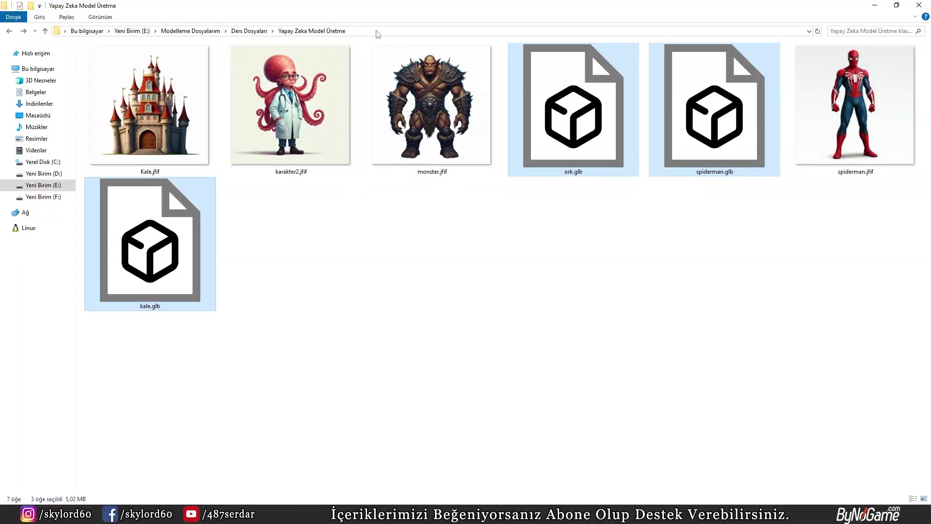
{"action": "left_click", "coordinate": [866, 9]}
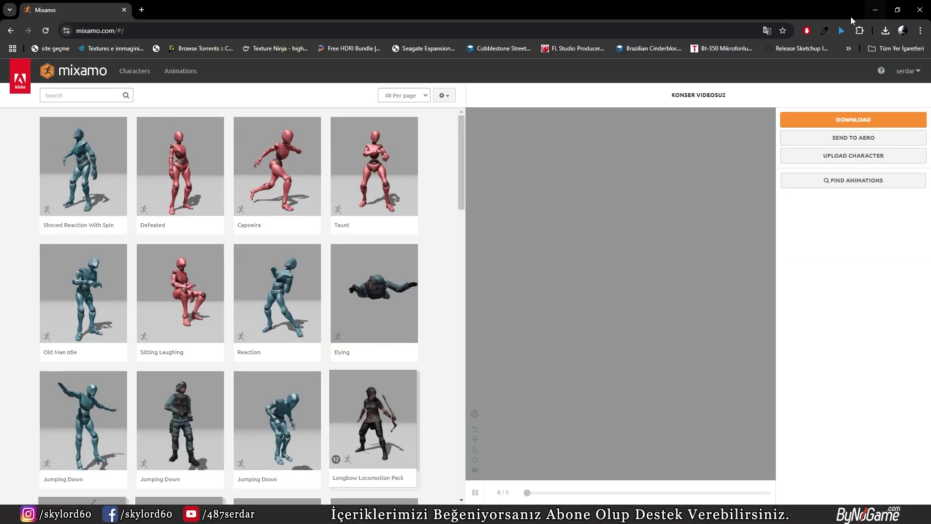
{"action": "left_click", "coordinate": [829, 156]}
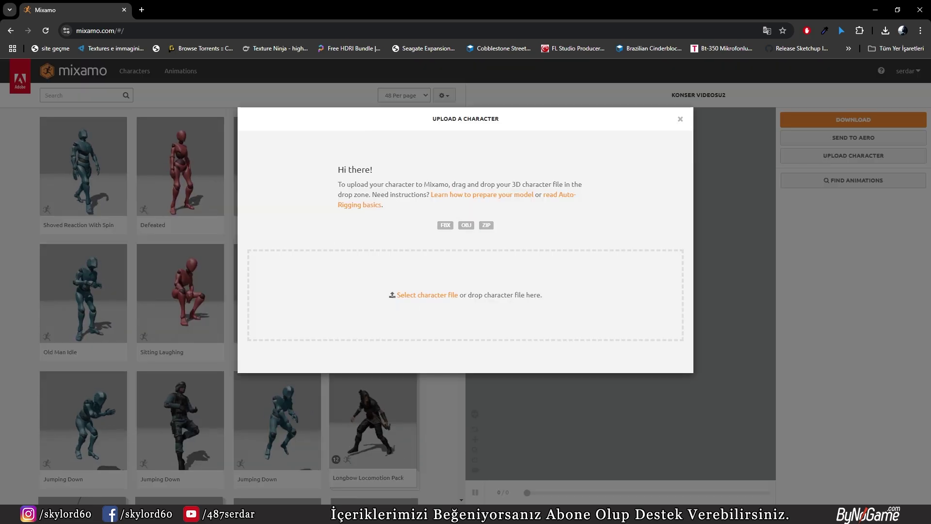
- Drag spiderman.glb from the model folder into Mixamo's upload area, then bring the TRELLIS window forward
{"action": "key", "text": "alt+Tab"}
{"action": "left_click", "coordinate": [698, 160]}
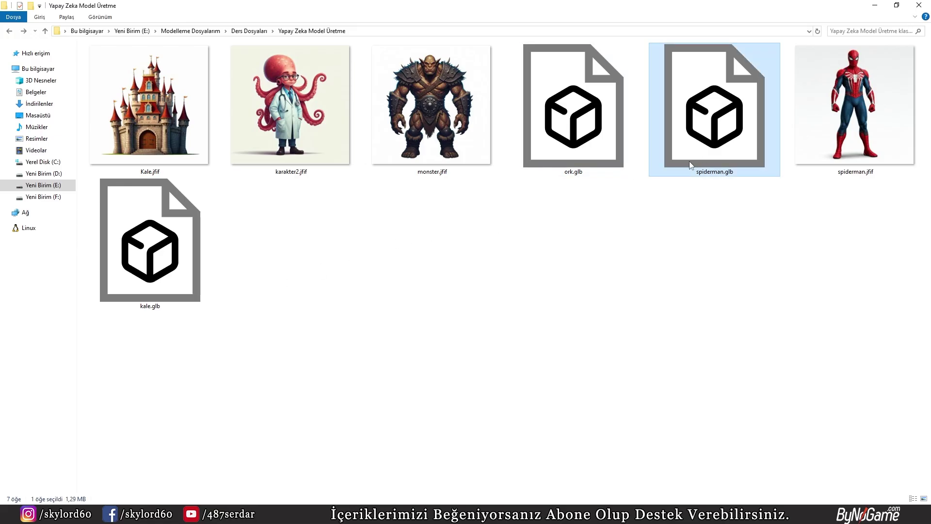
{"action": "left_click_drag", "start_coordinate": [698, 160], "coordinate": [147, 490]}
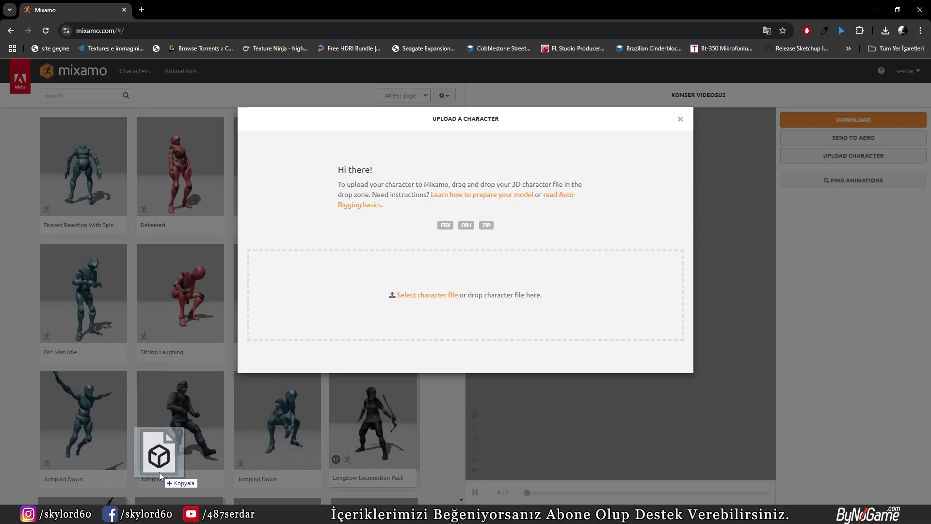
{"action": "left_click_drag", "start_coordinate": [147, 490], "coordinate": [236, 488]}
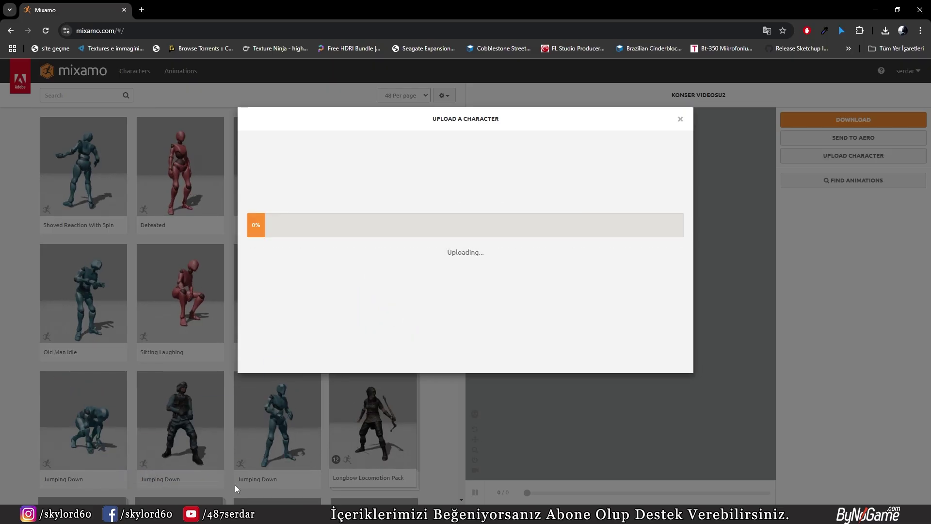
{"action": "left_click", "coordinate": [250, 472]}
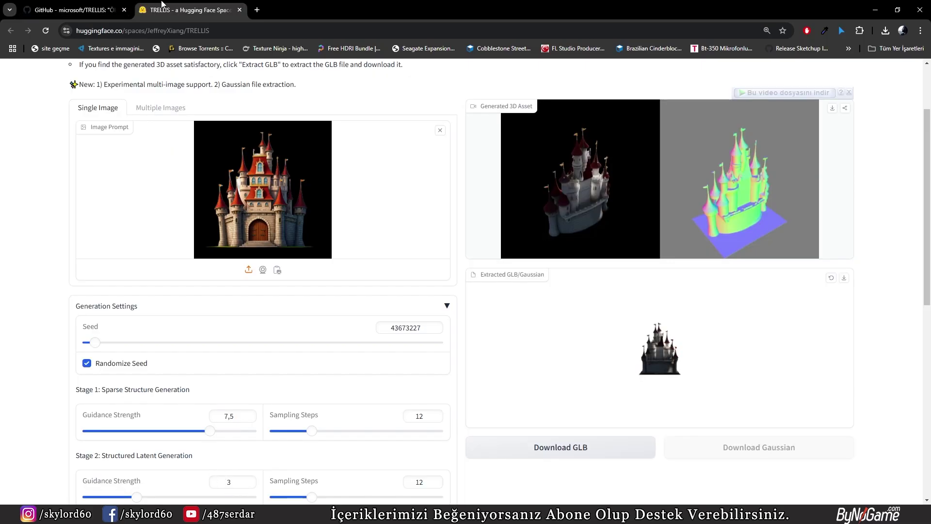
- Merge the TRELLIS and GitHub pages into the Mixamo window and dismiss the Auto-Rigger error
{"action": "left_click_drag", "start_coordinate": [334, 6], "coordinate": [399, 90]}
{"action": "left_click_drag", "start_coordinate": [266, 95], "coordinate": [194, 10]}
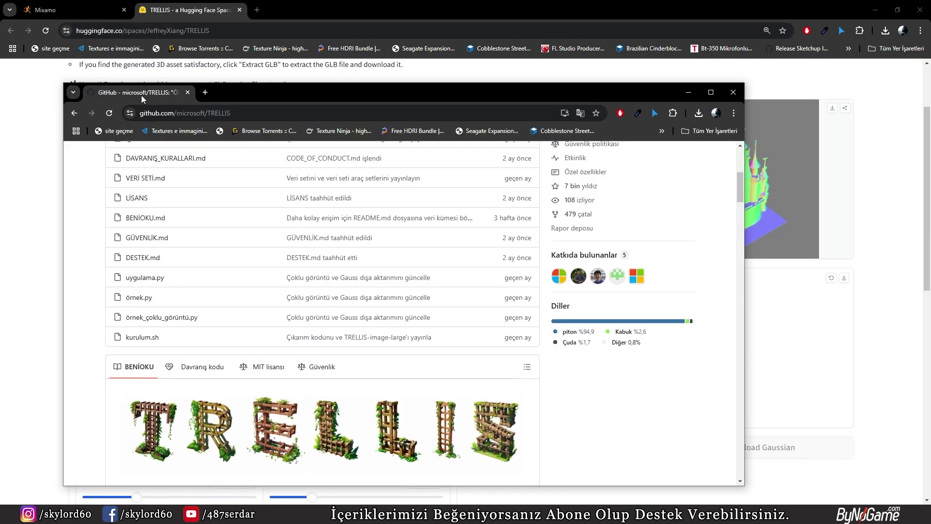
{"action": "left_click_drag", "start_coordinate": [141, 95], "coordinate": [189, 10]}
{"action": "left_click", "coordinate": [73, 10]}
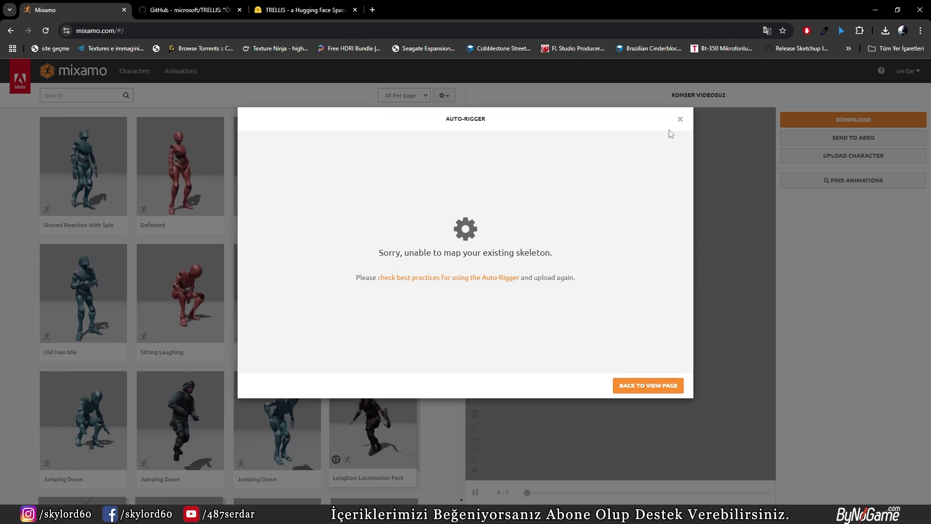
{"action": "left_click", "coordinate": [679, 120]}
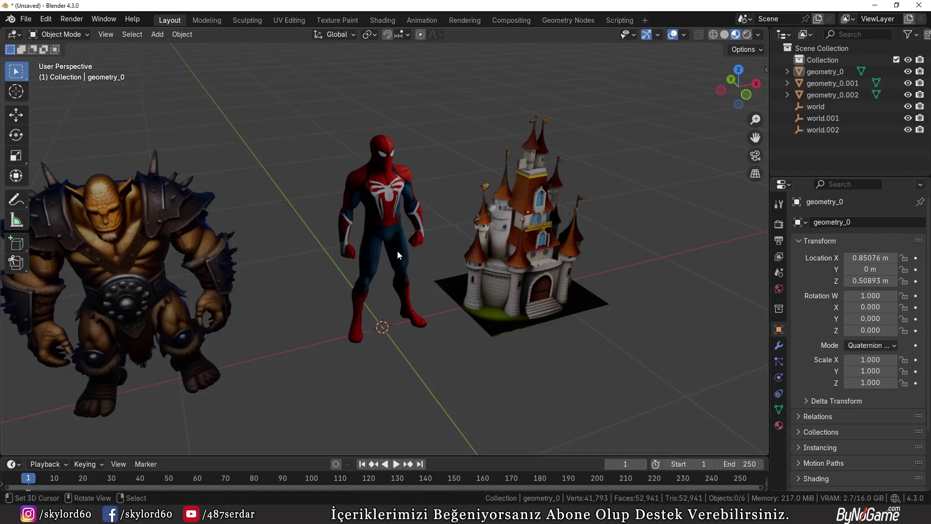
- Lower Spider-Man vertically in front view until his feet rest on the ground at Z 0.49751 m
{"action": "left_click", "coordinate": [397, 250]}
{"action": "mouse_move", "coordinate": [369, 327]}
{"action": "left_mouse_down"}
{"action": "mouse_move", "coordinate": [381, 351]}
{"action": "mouse_move", "coordinate": [379, 295]}
{"action": "left_mouse_up"}
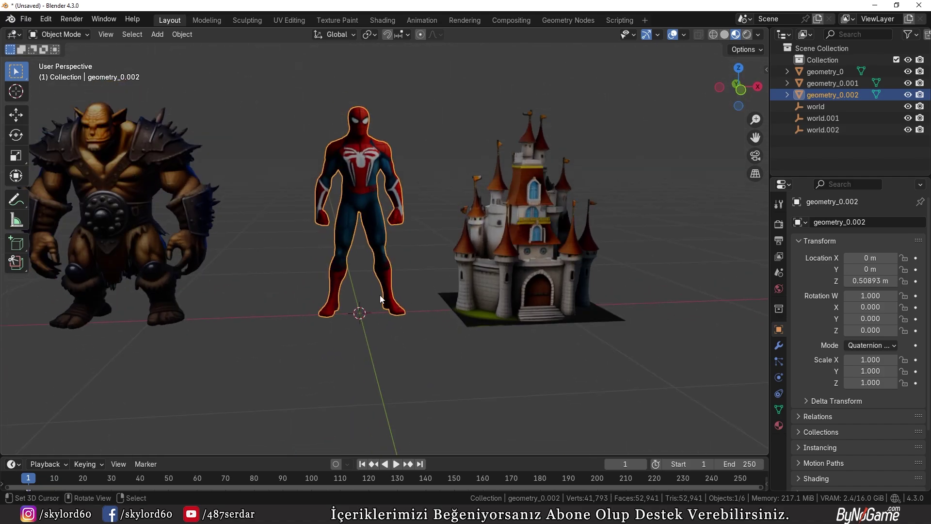
{"action": "scroll", "coordinate": [375, 365], "scroll_direction": "up", "scroll_amount": 6}
{"action": "mouse_move", "coordinate": [374, 365]}
{"action": "left_mouse_down"}
{"action": "mouse_move", "coordinate": [425, 328]}
{"action": "mouse_move", "coordinate": [376, 268]}
{"action": "left_mouse_up"}
{"action": "key", "text": "KP_1"}
{"action": "key", "text": "KP_1"}
{"action": "scroll", "coordinate": [376, 268], "scroll_direction": "up", "scroll_amount": 3}
{"action": "key", "text": "g"}
{"action": "key", "text": "z"}
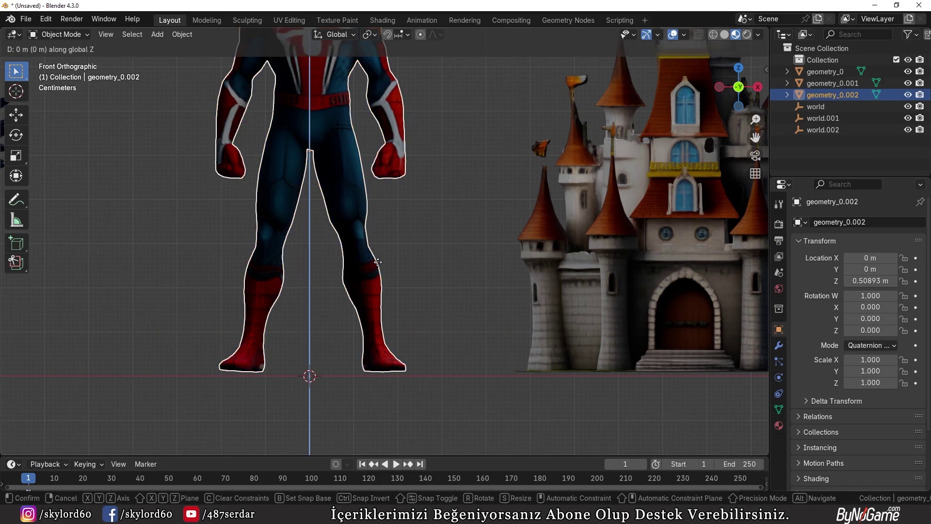
{"action": "left_click", "coordinate": [385, 307]}
{"action": "mouse_move", "coordinate": [385, 307]}
{"action": "left_mouse_down"}
{"action": "mouse_move", "coordinate": [357, 293]}
{"action": "mouse_move", "coordinate": [369, 313]}
{"action": "left_mouse_up"}
- Apply Spider-Man's rotation and scale
{"action": "key", "text": "ctrl+a"}
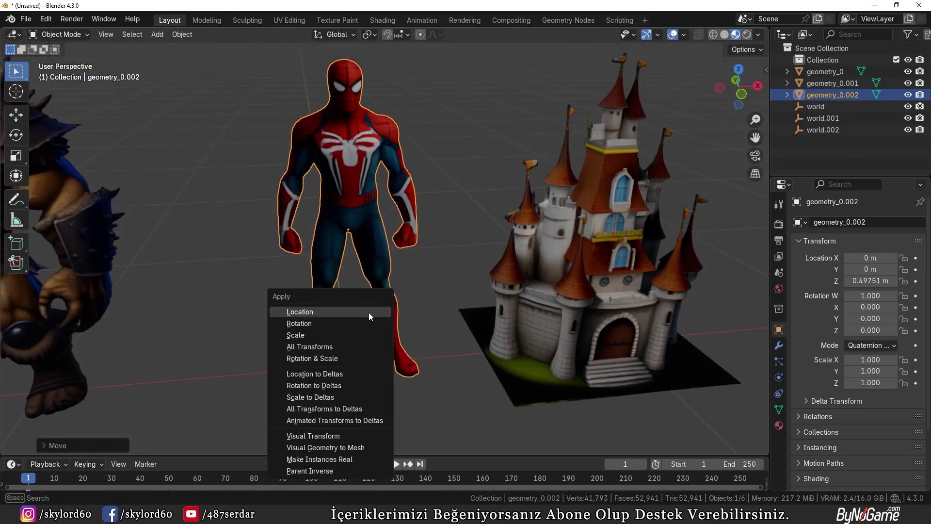
{"action": "left_click", "coordinate": [327, 357]}
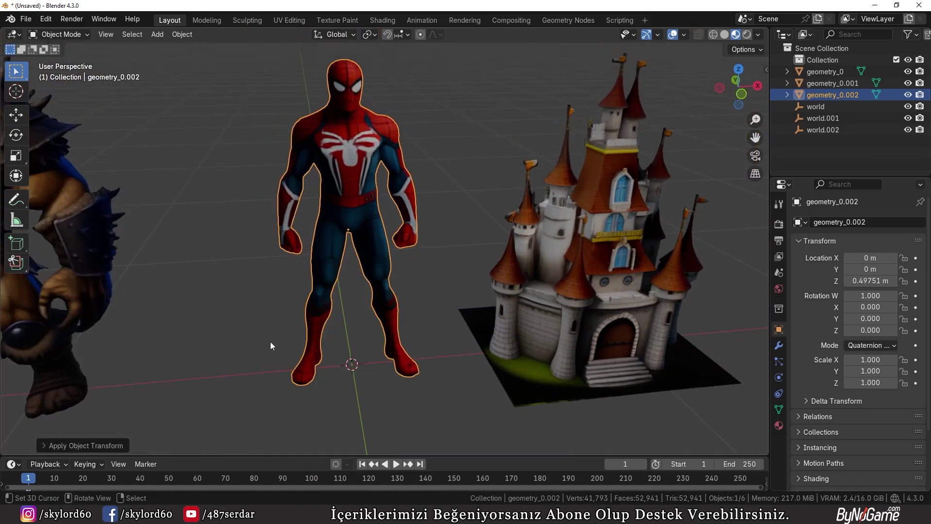
{"action": "scroll", "coordinate": [271, 345], "scroll_direction": "down", "scroll_amount": 3}
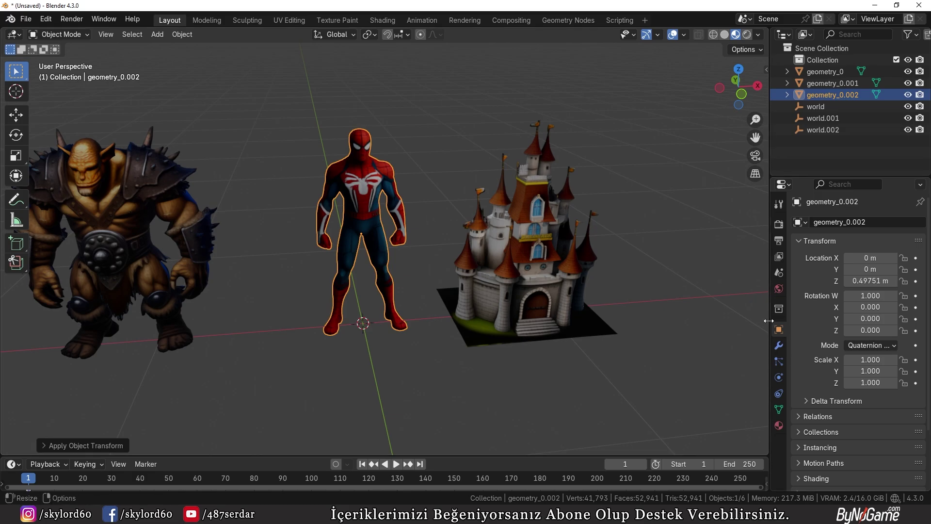
{"action": "left_click", "coordinate": [26, 19]}
{"action": "mouse_move", "coordinate": [45, 195]}
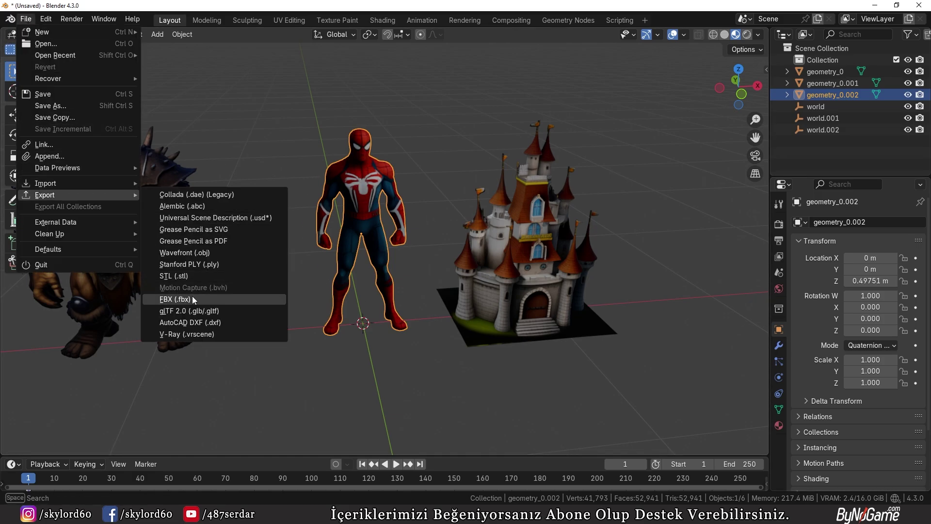
- Export Spider-Man as spiderman.fbx with Path Mode set to Copy and only selected objects
{"action": "left_click", "coordinate": [192, 298]}
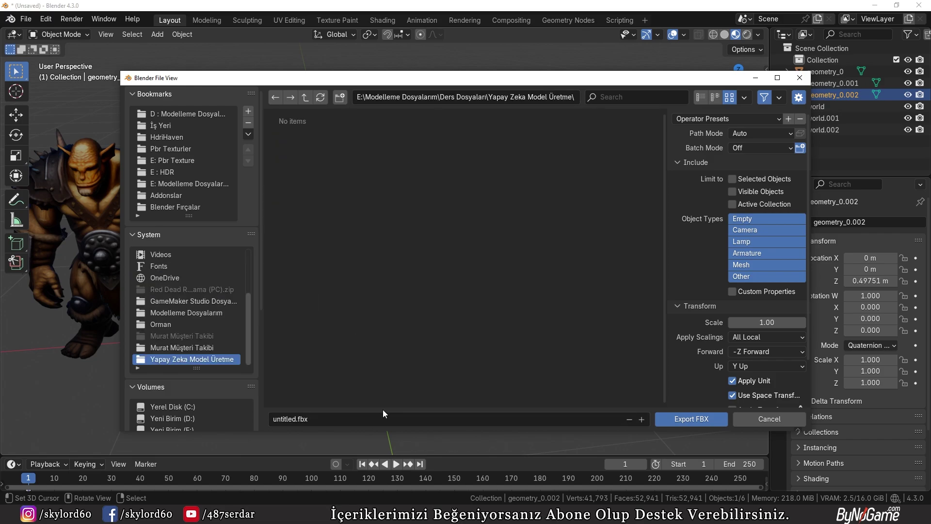
{"action": "left_click", "coordinate": [383, 417]}
{"action": "type", "text": "spiderman"}
{"action": "left_click", "coordinate": [750, 136]}
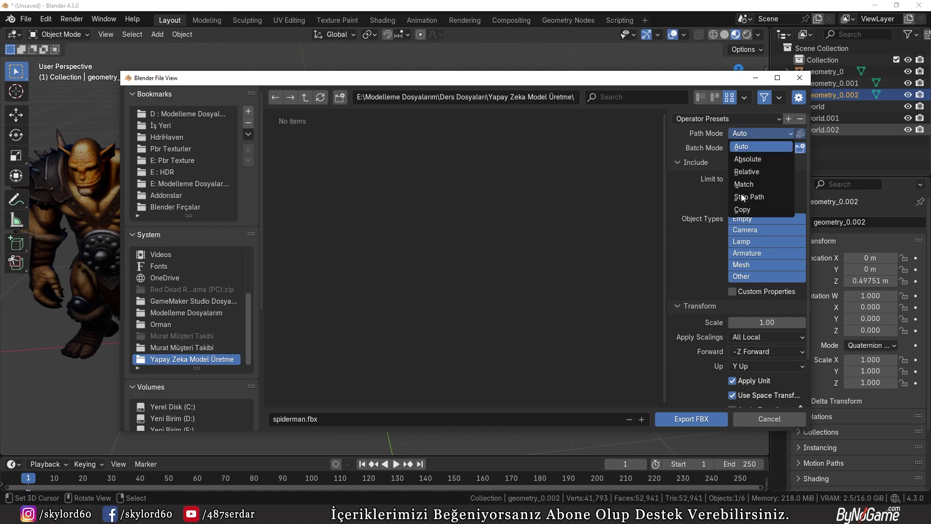
{"action": "left_click", "coordinate": [765, 207]}
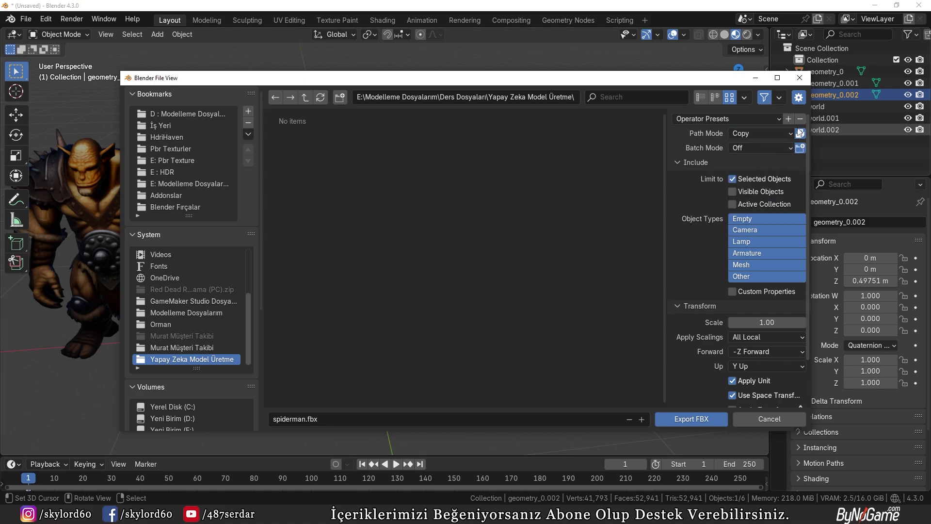
{"action": "left_click", "coordinate": [684, 420]}
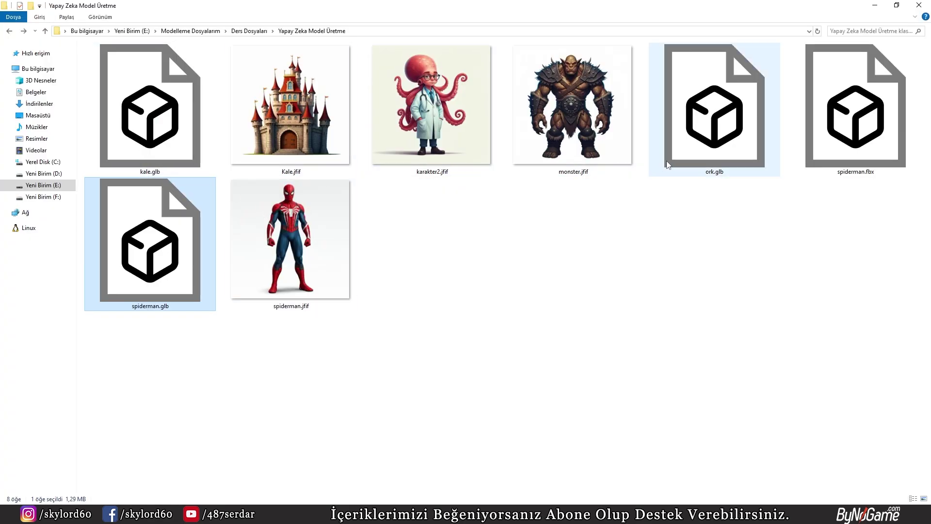
- Drag the exported spiderman.fbx from File Explorer into Mixamo's Upload Character drop zone
{"action": "left_click", "coordinate": [202, 355]}
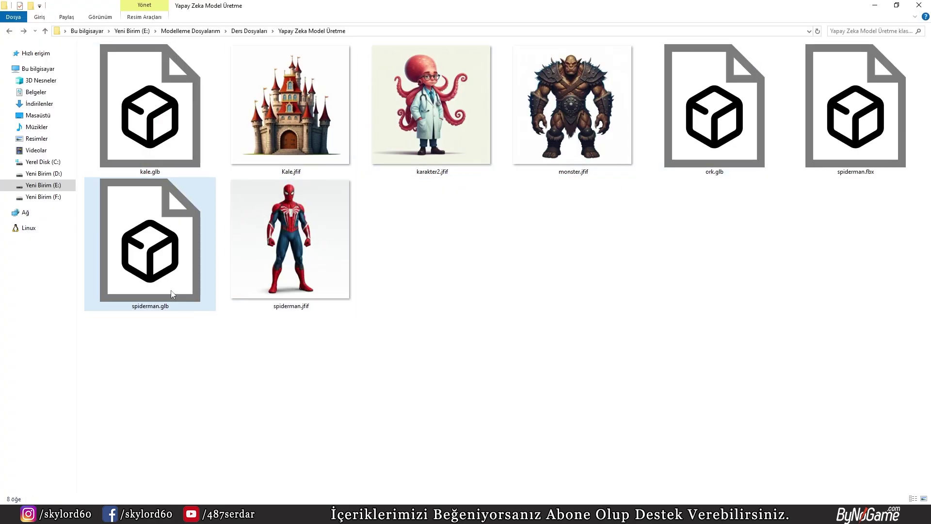
{"action": "left_click", "coordinate": [871, 144]}
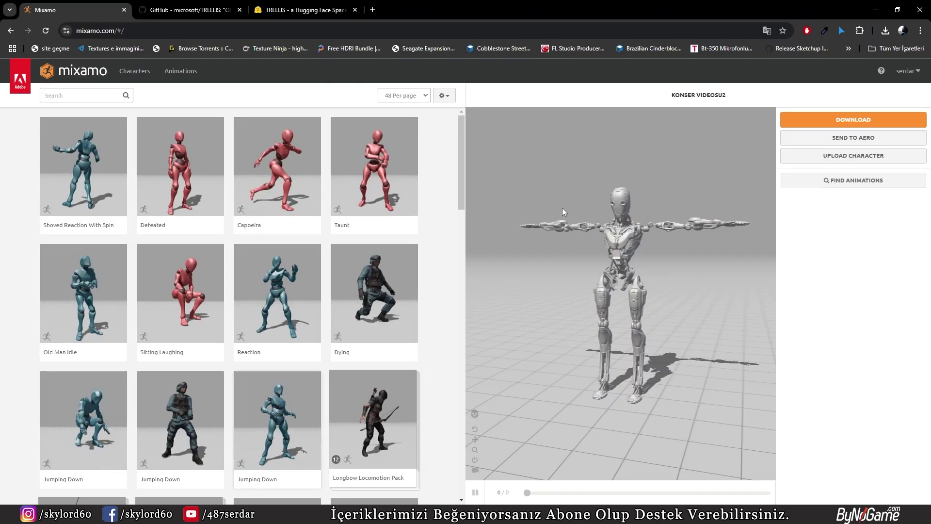
{"action": "left_click", "coordinate": [854, 156]}
{"action": "left_click", "coordinate": [132, 514]}
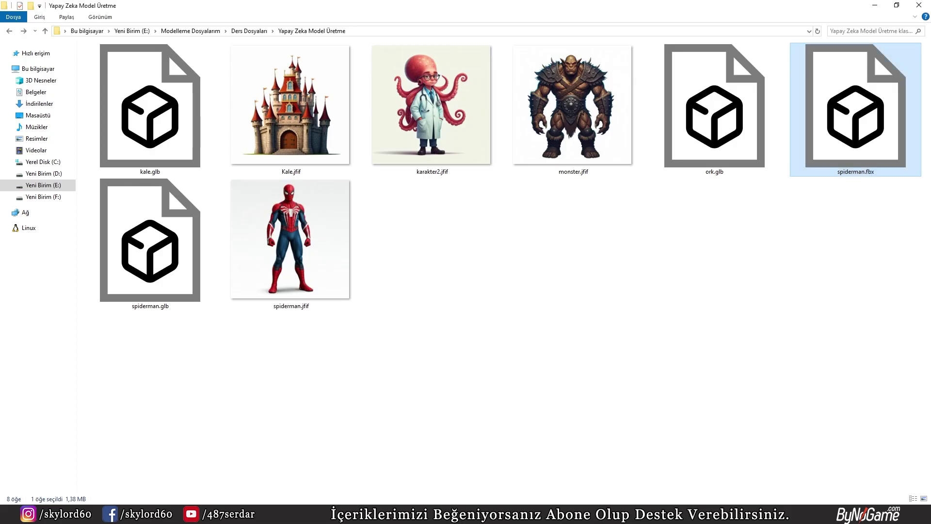
{"action": "mouse_move", "coordinate": [867, 105]}
{"action": "left_mouse_down"}
{"action": "mouse_move", "coordinate": [451, 278]}
{"action": "mouse_move", "coordinate": [451, 287]}
{"action": "left_mouse_up"}
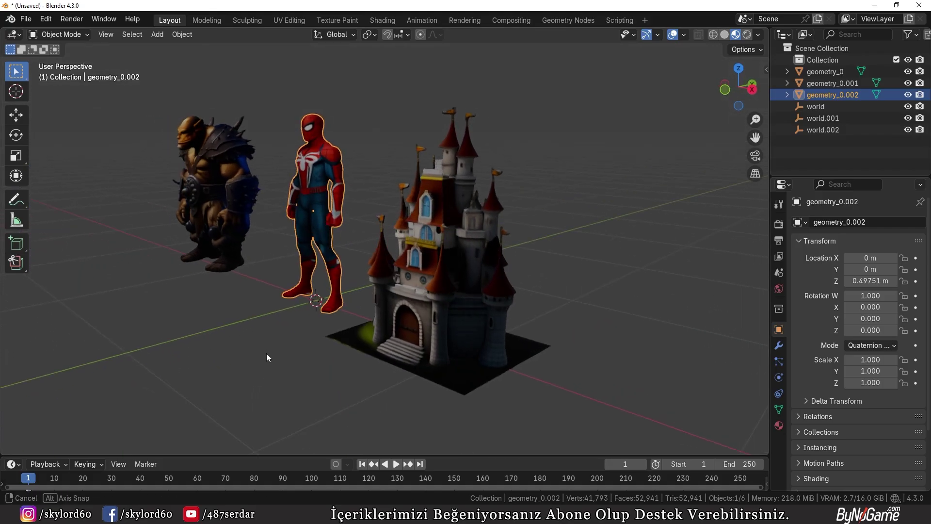
- Zoom and orbit so the castle sits behind Spider-Man, then view his legs from the front
{"action": "scroll", "coordinate": [266, 353], "scroll_direction": "up", "scroll_amount": 4}
{"action": "scroll", "coordinate": [243, 350], "scroll_direction": "up", "scroll_amount": 2}
{"action": "scroll", "coordinate": [307, 240], "scroll_direction": "down", "scroll_amount": 3}
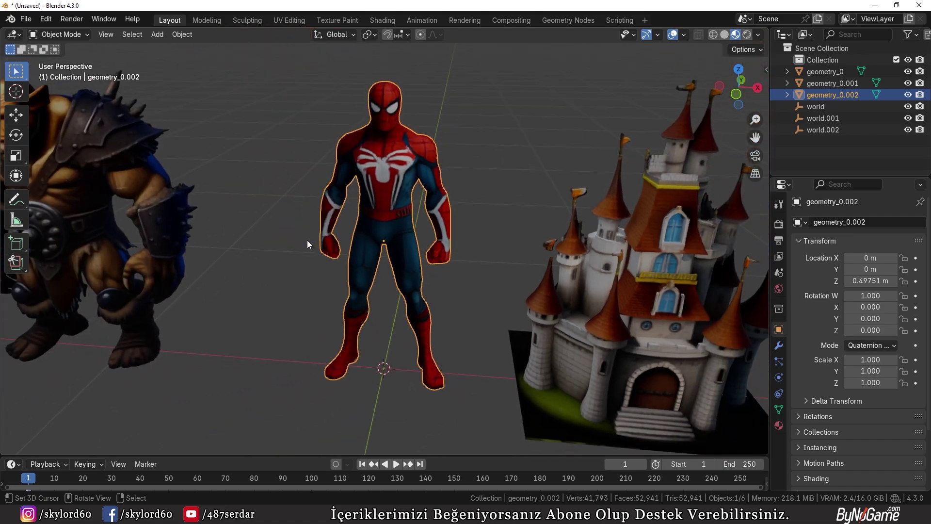
{"action": "left_click_drag", "start_coordinate": [311, 239], "coordinate": [440, 240]}
{"action": "scroll", "coordinate": [353, 234], "scroll_direction": "up", "scroll_amount": 3}
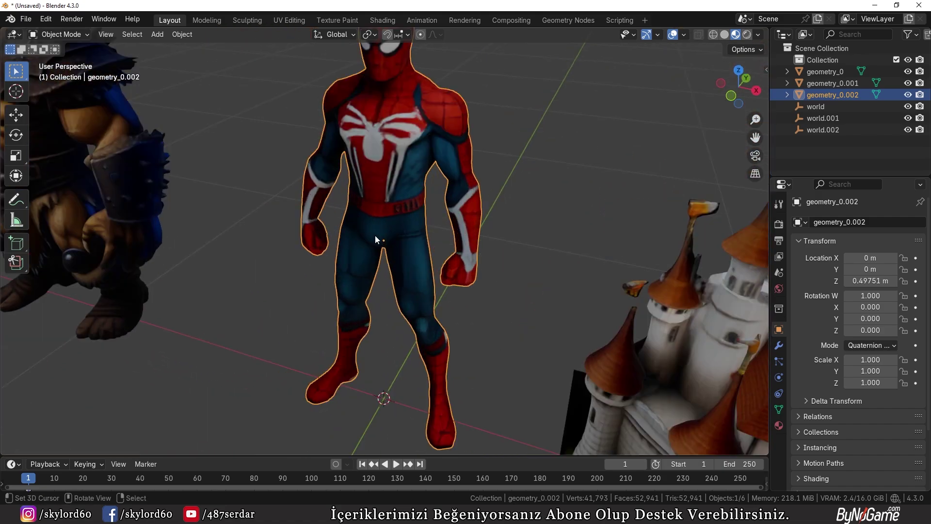
{"action": "scroll", "coordinate": [374, 235], "scroll_direction": "up", "scroll_amount": 3}
{"action": "mouse_move", "coordinate": [393, 211]}
{"action": "left_mouse_down"}
{"action": "mouse_move", "coordinate": [430, 173]}
{"action": "mouse_move", "coordinate": [211, 181]}
{"action": "mouse_move", "coordinate": [167, 106]}
{"action": "mouse_move", "coordinate": [215, 165]}
{"action": "mouse_move", "coordinate": [180, 272]}
{"action": "mouse_move", "coordinate": [149, 203]}
{"action": "mouse_move", "coordinate": [252, 248]}
{"action": "mouse_move", "coordinate": [421, 214]}
{"action": "mouse_move", "coordinate": [166, 204]}
{"action": "mouse_move", "coordinate": [339, 91]}
{"action": "mouse_move", "coordinate": [303, 266]}
{"action": "mouse_move", "coordinate": [327, 243]}
{"action": "mouse_move", "coordinate": [394, 345]}
{"action": "mouse_move", "coordinate": [323, 286]}
{"action": "mouse_move", "coordinate": [408, 308]}
{"action": "mouse_move", "coordinate": [328, 319]}
{"action": "mouse_move", "coordinate": [328, 284]}
{"action": "left_mouse_up"}
{"action": "scroll", "coordinate": [427, 176], "scroll_direction": "down", "scroll_amount": 4}
- Orbit around Spider-Man through back, side, three-quarter front and low rear views between orc and castle
{"action": "scroll", "coordinate": [328, 289], "scroll_direction": "up", "scroll_amount": 2}
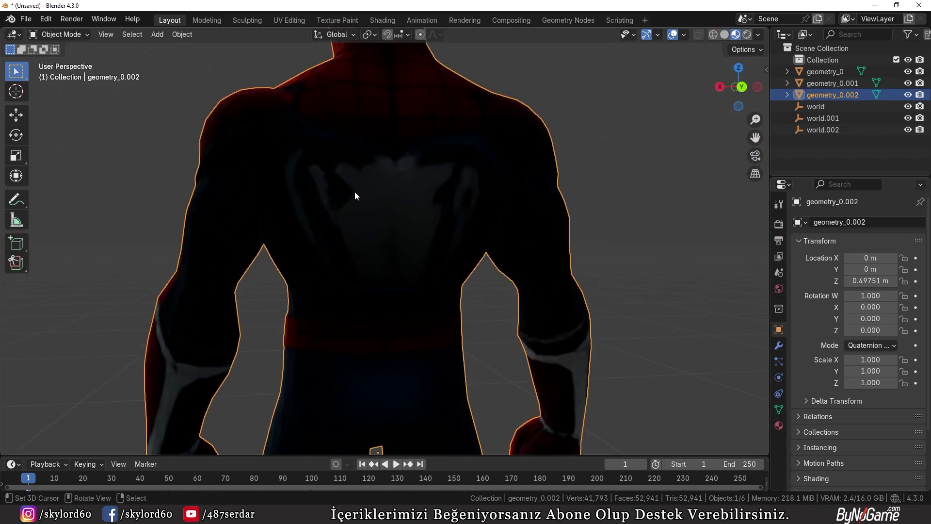
{"action": "left_click_drag", "start_coordinate": [271, 232], "coordinate": [491, 272]}
{"action": "mouse_move", "coordinate": [363, 174]}
{"action": "left_mouse_down"}
{"action": "mouse_move", "coordinate": [402, 257]}
{"action": "mouse_move", "coordinate": [367, 211]}
{"action": "mouse_move", "coordinate": [426, 272]}
{"action": "mouse_move", "coordinate": [195, 289]}
{"action": "mouse_move", "coordinate": [395, 297]}
{"action": "left_mouse_up"}
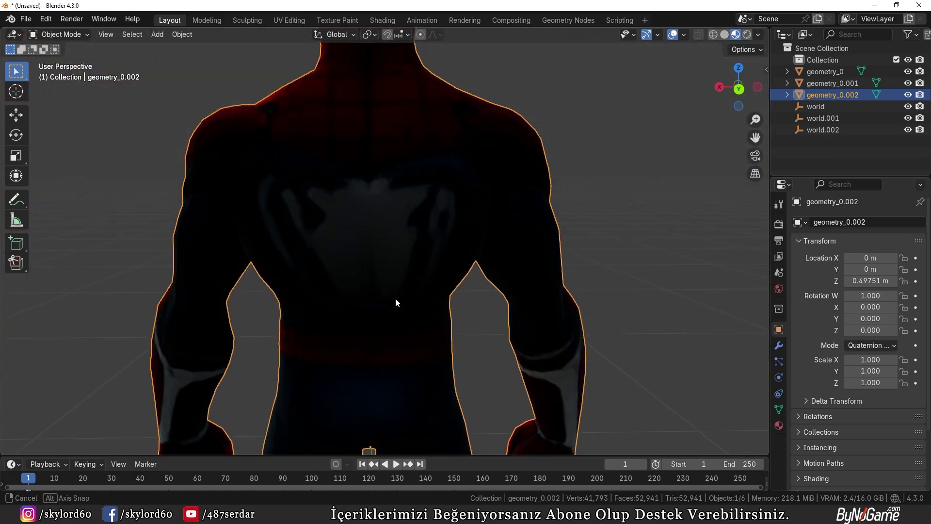
{"action": "scroll", "coordinate": [383, 251], "scroll_direction": "down", "scroll_amount": 5}
{"action": "scroll", "coordinate": [382, 250], "scroll_direction": "down", "scroll_amount": 2}
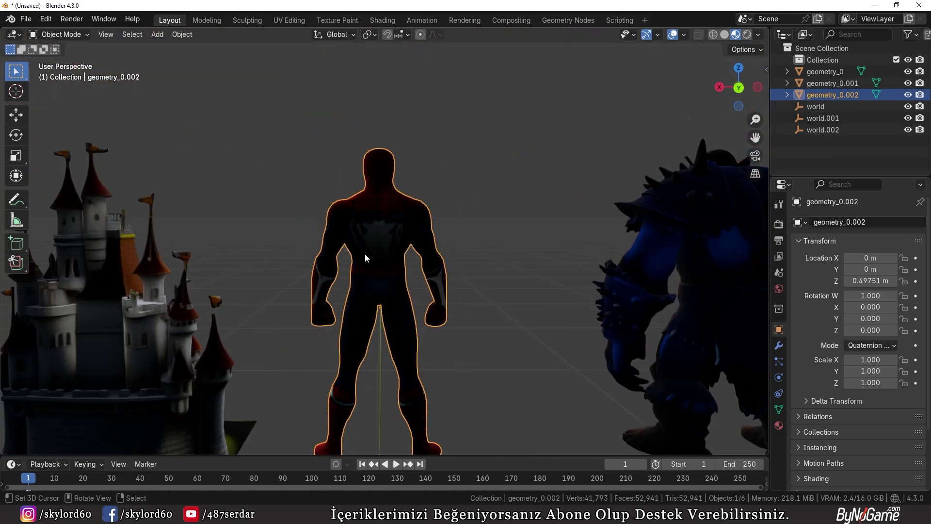
{"action": "mouse_move", "coordinate": [365, 253]}
{"action": "left_mouse_down"}
{"action": "mouse_move", "coordinate": [452, 295]}
{"action": "mouse_move", "coordinate": [563, 286]}
{"action": "mouse_move", "coordinate": [374, 278]}
{"action": "mouse_move", "coordinate": [509, 270]}
{"action": "mouse_move", "coordinate": [256, 182]}
{"action": "left_mouse_up"}
{"action": "left_click_drag", "start_coordinate": [391, 308], "coordinate": [307, 154]}
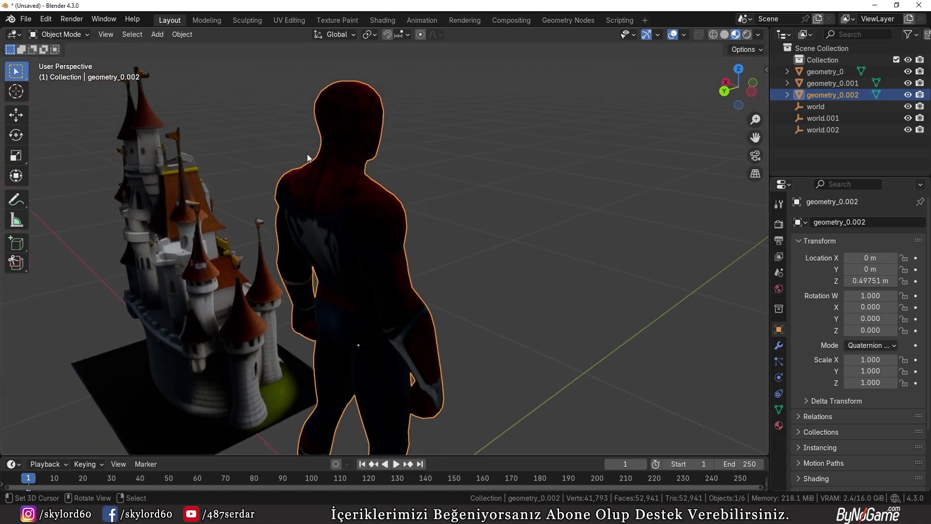
{"action": "mouse_move", "coordinate": [369, 144]}
{"action": "left_mouse_down"}
{"action": "mouse_move", "coordinate": [382, 325]}
{"action": "mouse_move", "coordinate": [220, 341]}
{"action": "left_mouse_up"}
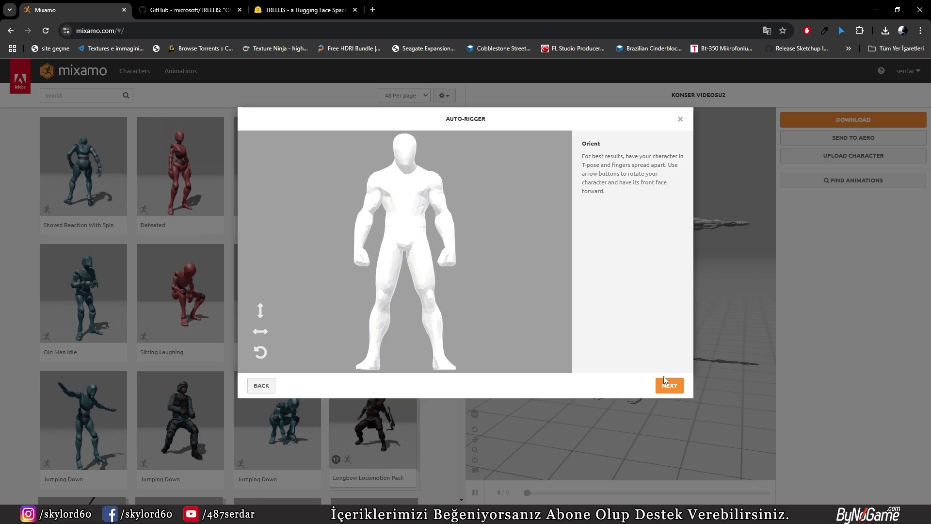
- Place the chin, wrist and elbow markers on the Spider-Man model, then launch auto-rigging
{"action": "left_click", "coordinate": [667, 391]}
{"action": "left_click_drag", "start_coordinate": [291, 252], "coordinate": [405, 167]}
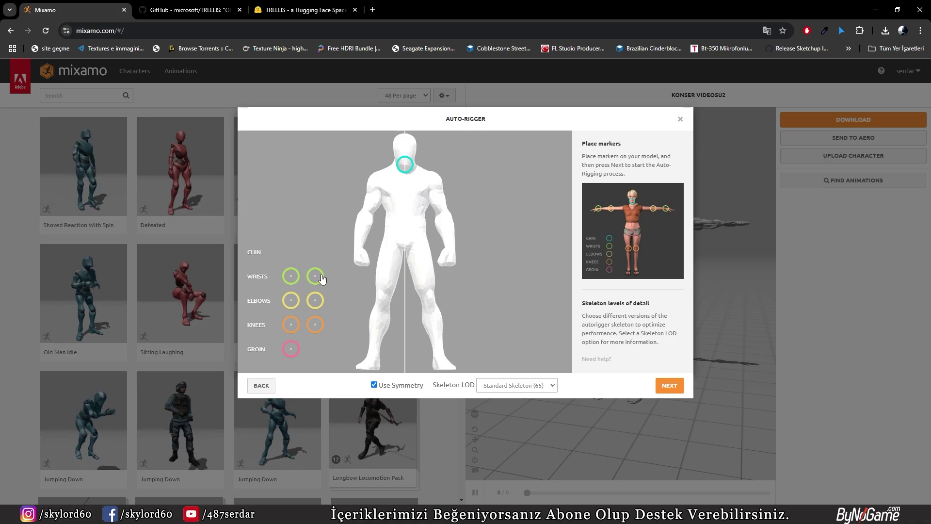
{"action": "left_click_drag", "start_coordinate": [315, 276], "coordinate": [360, 251]}
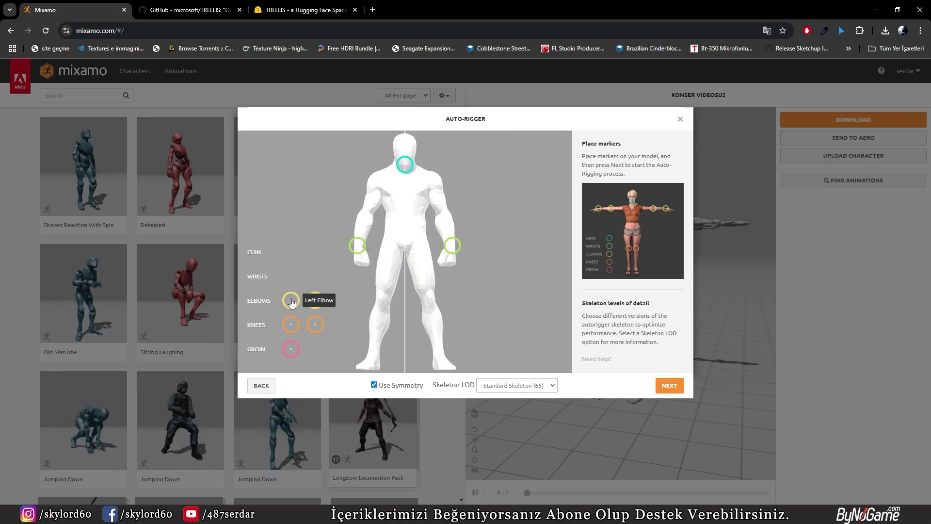
{"action": "mouse_move", "coordinate": [291, 302]}
{"action": "left_mouse_down"}
{"action": "mouse_move", "coordinate": [342, 226]}
{"action": "mouse_move", "coordinate": [368, 214]}
{"action": "left_mouse_up"}
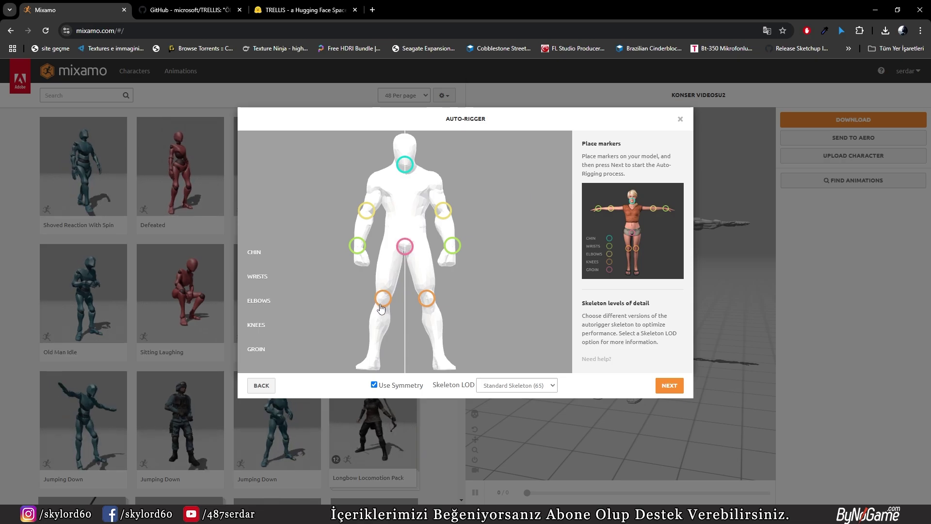
{"action": "left_click", "coordinate": [668, 387]}
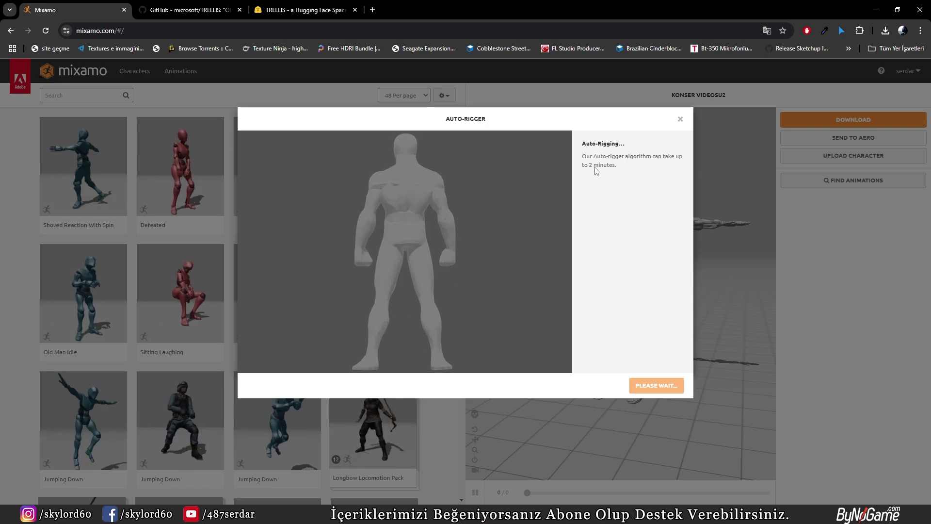
- Load the rainbow helicopter example as TRELLIS's image prompt
{"action": "left_click", "coordinate": [295, 10]}
{"action": "scroll", "coordinate": [256, 247], "scroll_direction": "down", "scroll_amount": 1}
{"action": "scroll", "coordinate": [256, 248], "scroll_direction": "down", "scroll_amount": 4}
{"action": "scroll", "coordinate": [264, 304], "scroll_direction": "down", "scroll_amount": 5}
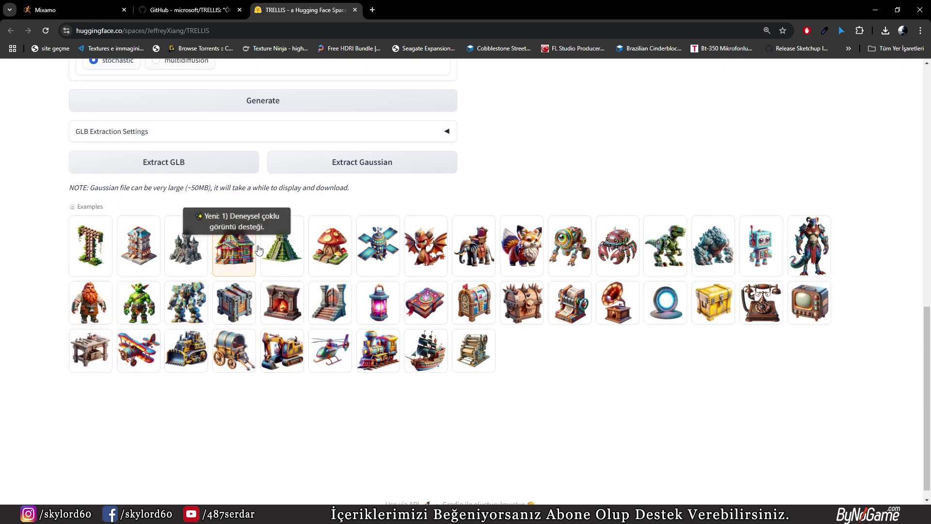
{"action": "left_click", "coordinate": [342, 346]}
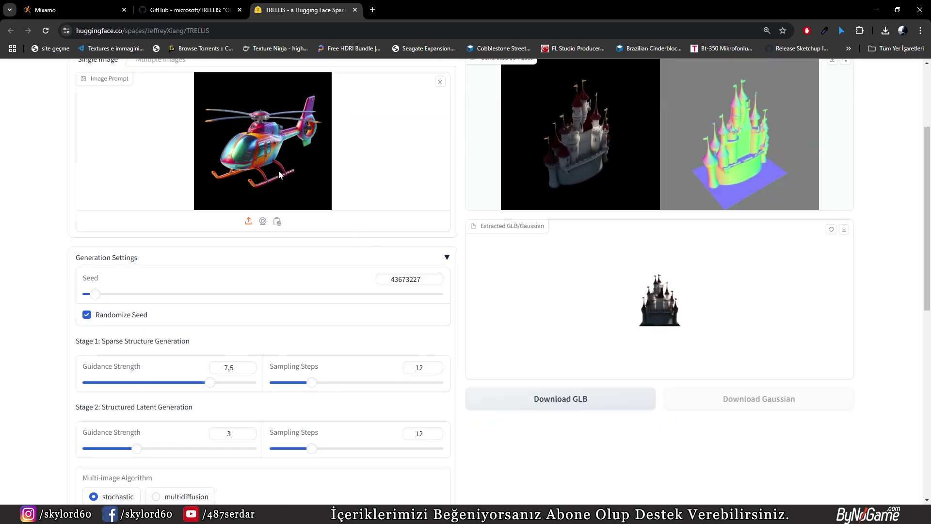
- Scroll down the TRELLIS page to follow the 3D generation progress, then back up
{"action": "scroll", "coordinate": [311, 182], "scroll_direction": "down", "scroll_amount": 4}
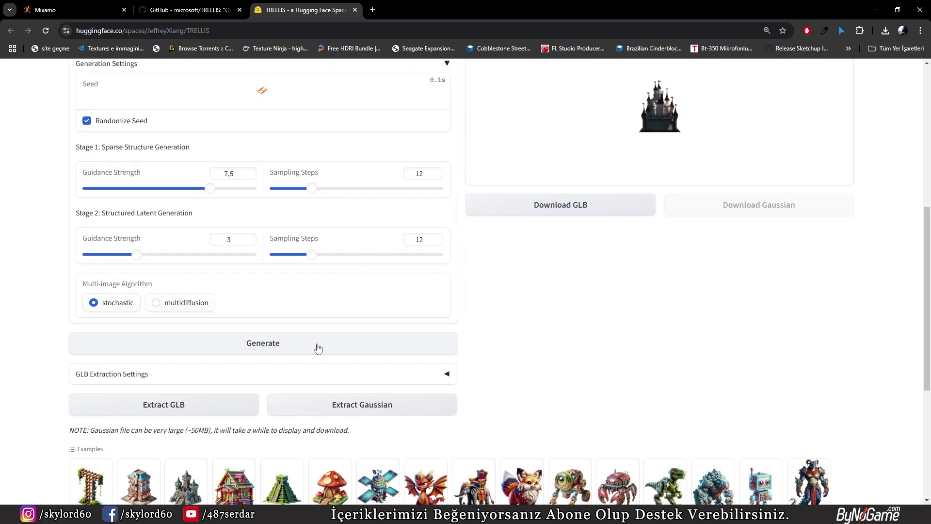
{"action": "scroll", "coordinate": [220, 243], "scroll_direction": "down", "scroll_amount": 2}
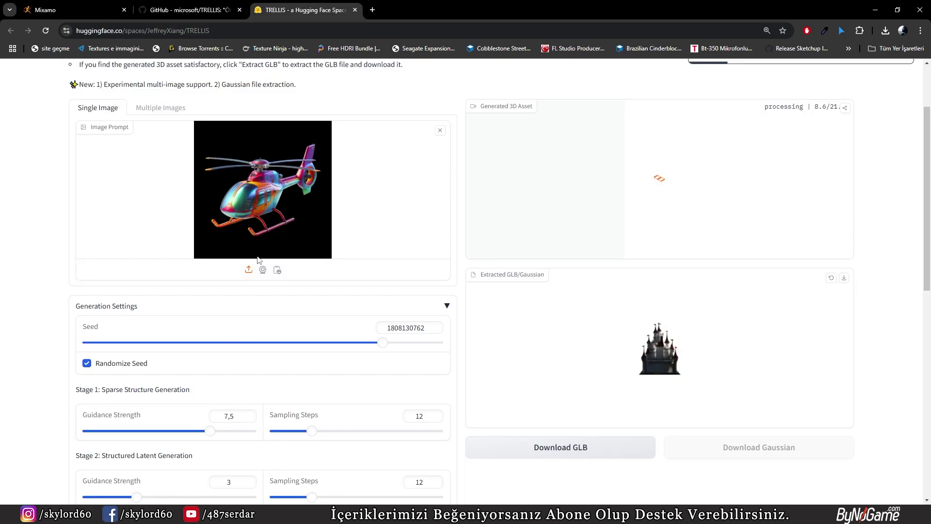
{"action": "scroll", "coordinate": [257, 260], "scroll_direction": "down", "scroll_amount": 6}
{"action": "scroll", "coordinate": [306, 371], "scroll_direction": "down", "scroll_amount": 4}
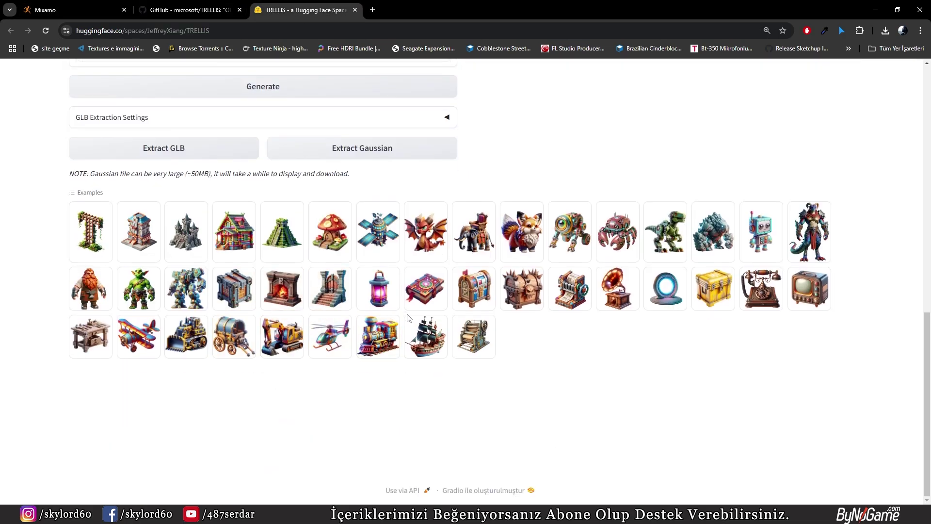
{"action": "scroll", "coordinate": [471, 301], "scroll_direction": "up", "scroll_amount": 4}
{"action": "scroll", "coordinate": [346, 343], "scroll_direction": "up", "scroll_amount": 3}
{"action": "scroll", "coordinate": [381, 258], "scroll_direction": "up", "scroll_amount": 1}
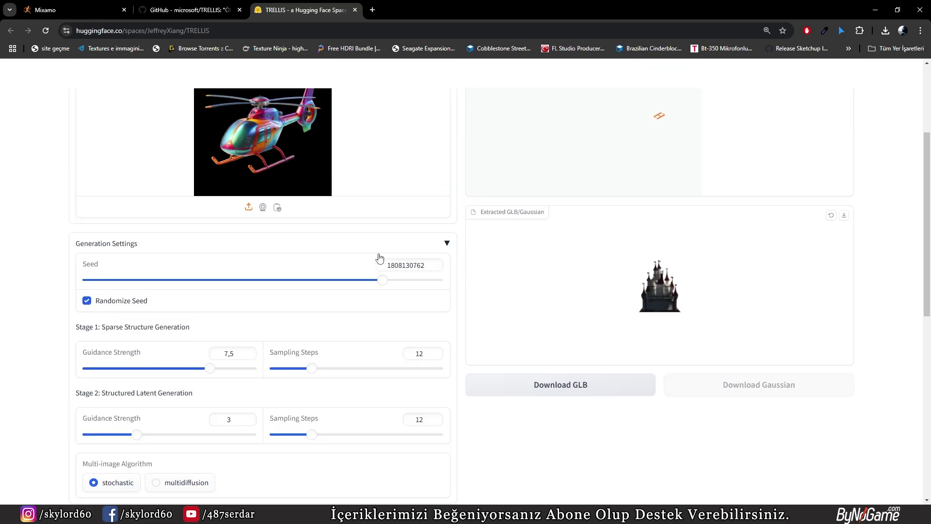
{"action": "scroll", "coordinate": [238, 289], "scroll_direction": "up", "scroll_amount": 2}
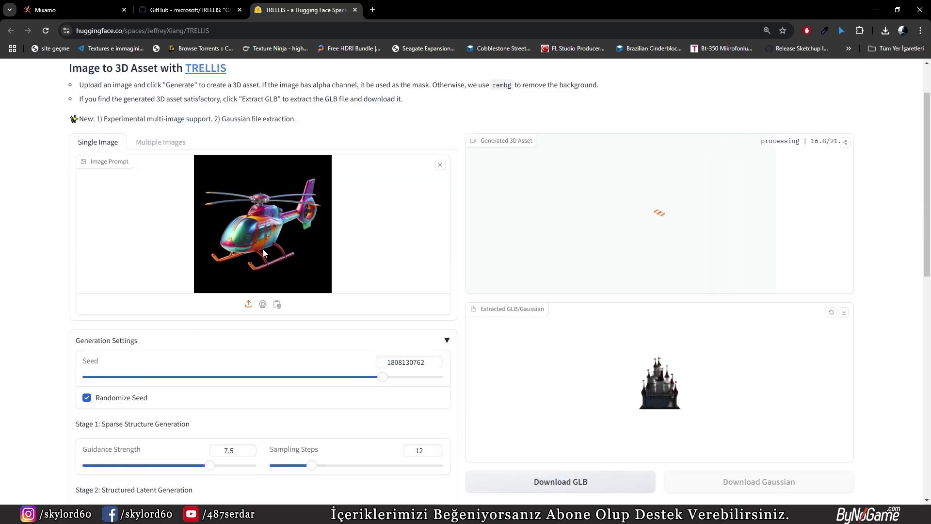
- Accept the auto-rigged Spider-Man and continue with the newly uploaded character
{"action": "left_click", "coordinate": [77, 9]}
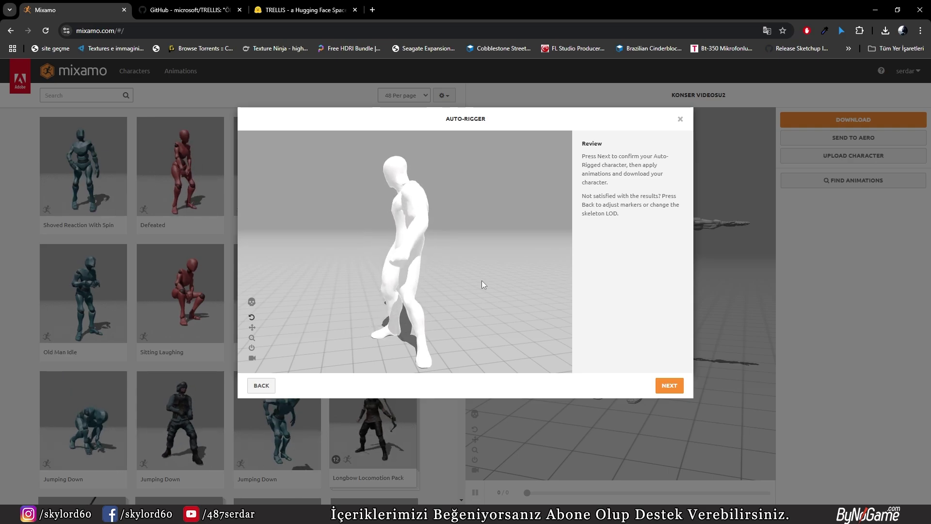
{"action": "left_click", "coordinate": [669, 385]}
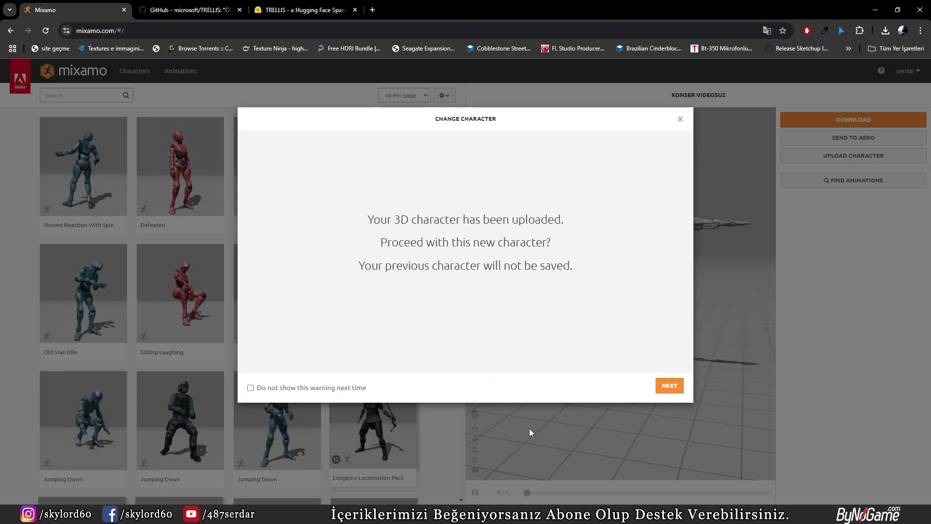
{"action": "left_click", "coordinate": [668, 387]}
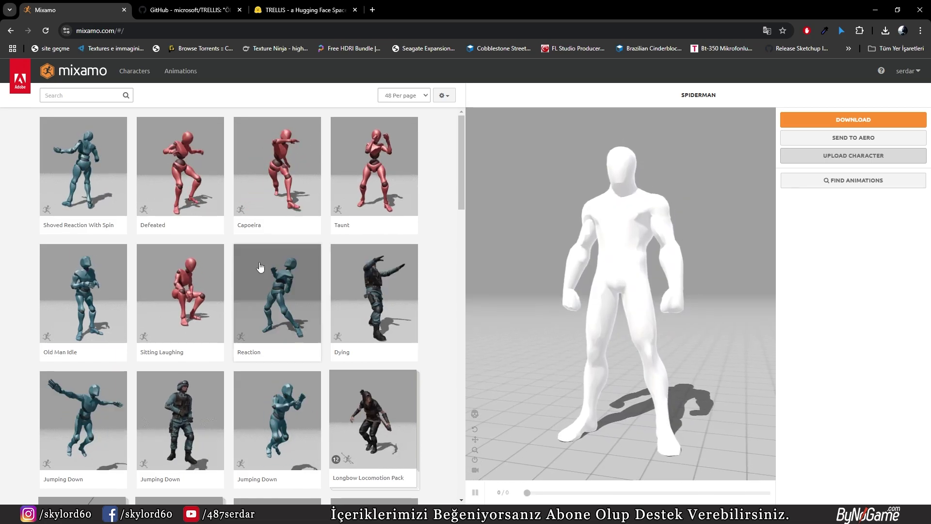
- Search the library for 'dance', preview Wave Hip Hop Dance on Spider-Man, and pause it
{"action": "left_click", "coordinate": [90, 97]}
{"action": "type", "text": "danc"}
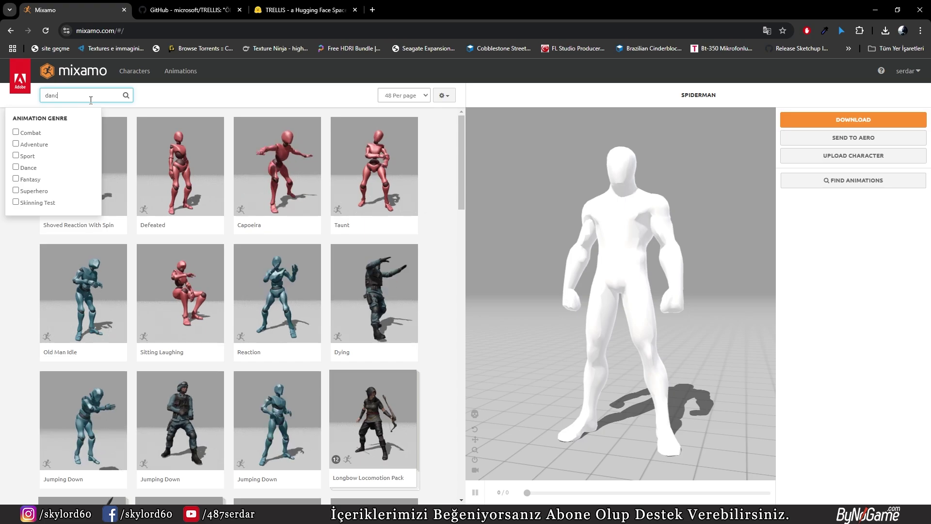
{"action": "type", "text": "e"}
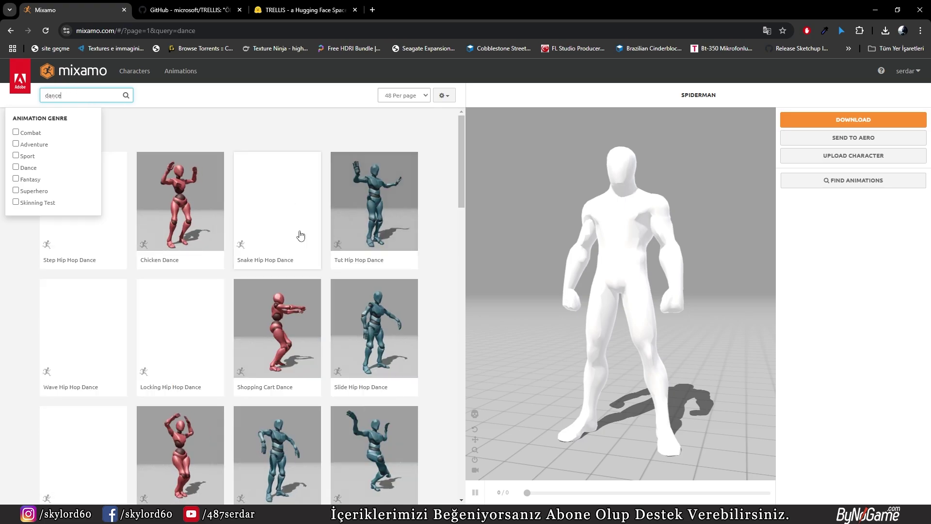
{"action": "left_click", "coordinate": [373, 317]}
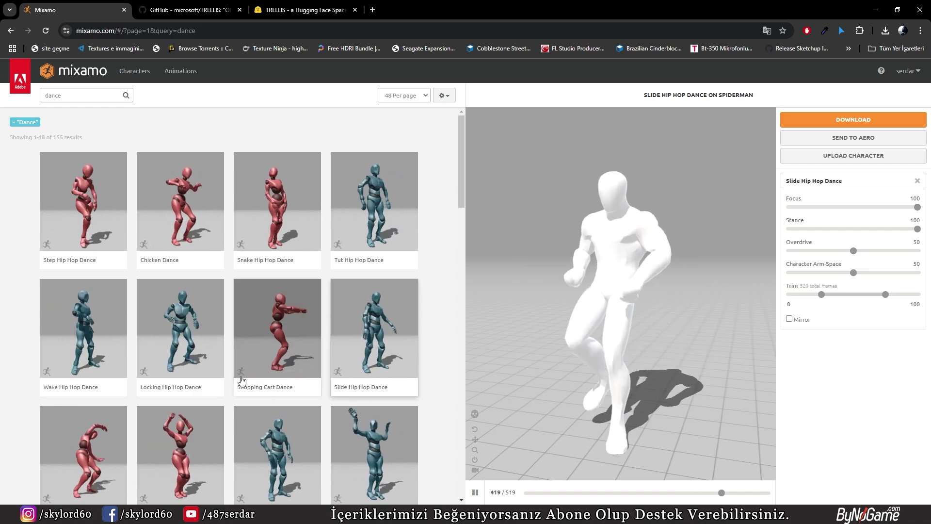
{"action": "left_click", "coordinate": [87, 335]}
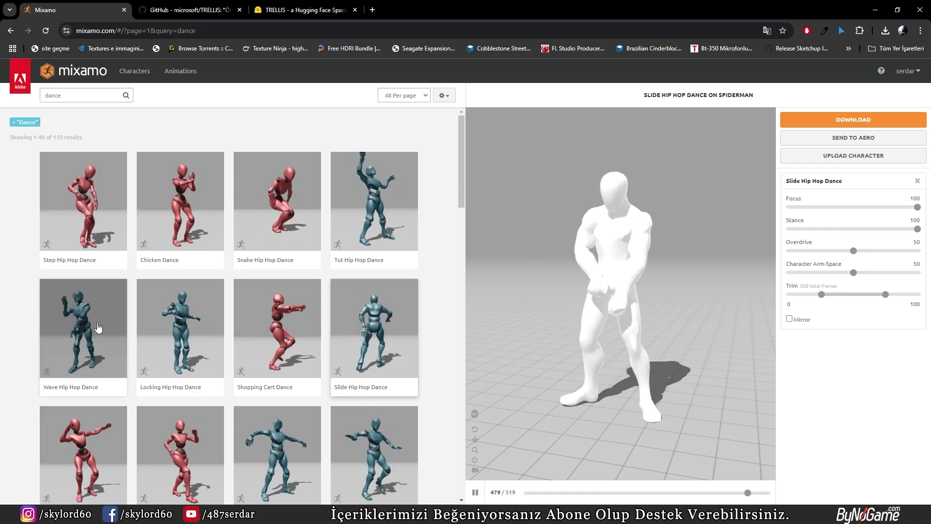
{"action": "left_click", "coordinate": [475, 492]}
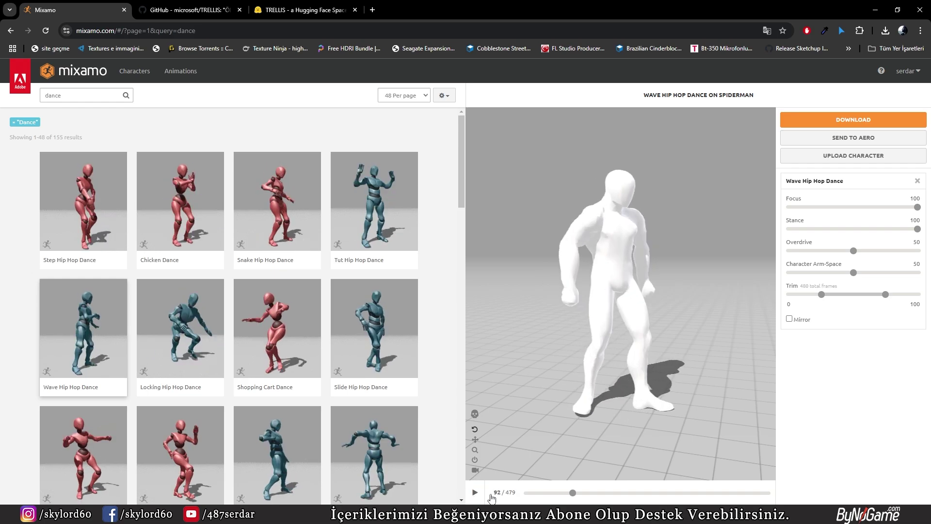
- Download Wave Hip Hop Dance as FBX Binary with skin and save it as Wave Hip Hop Dance.fbx
{"action": "left_click", "coordinate": [851, 125]}
{"action": "left_click", "coordinate": [350, 165]}
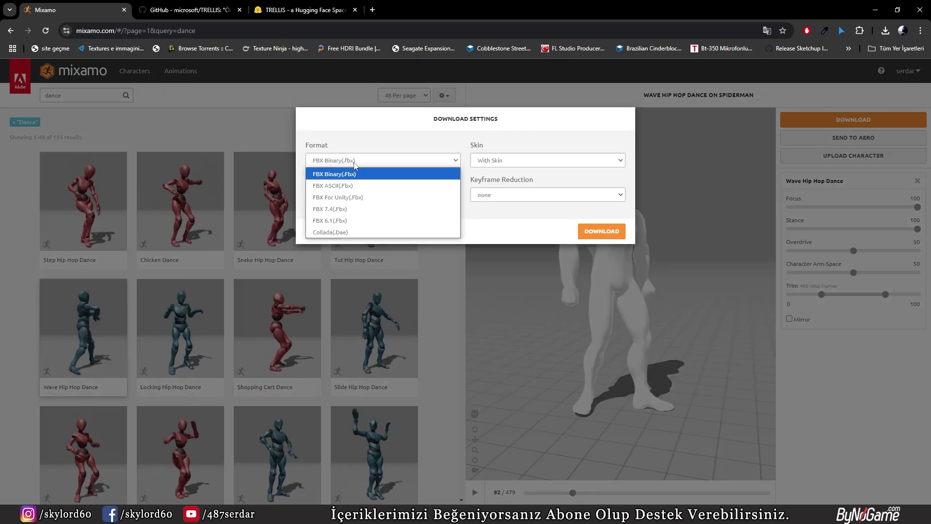
{"action": "left_click", "coordinate": [377, 174]}
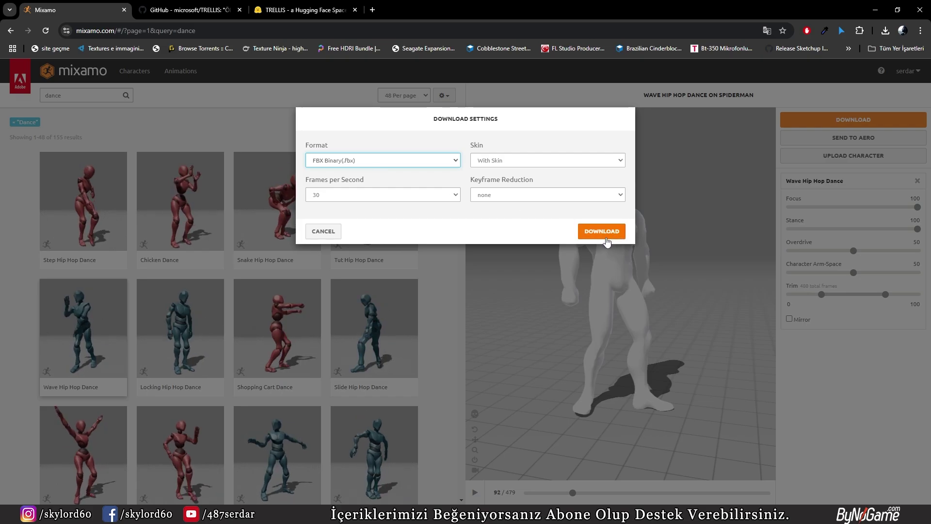
{"action": "left_click", "coordinate": [512, 160]}
{"action": "left_click", "coordinate": [512, 160]}
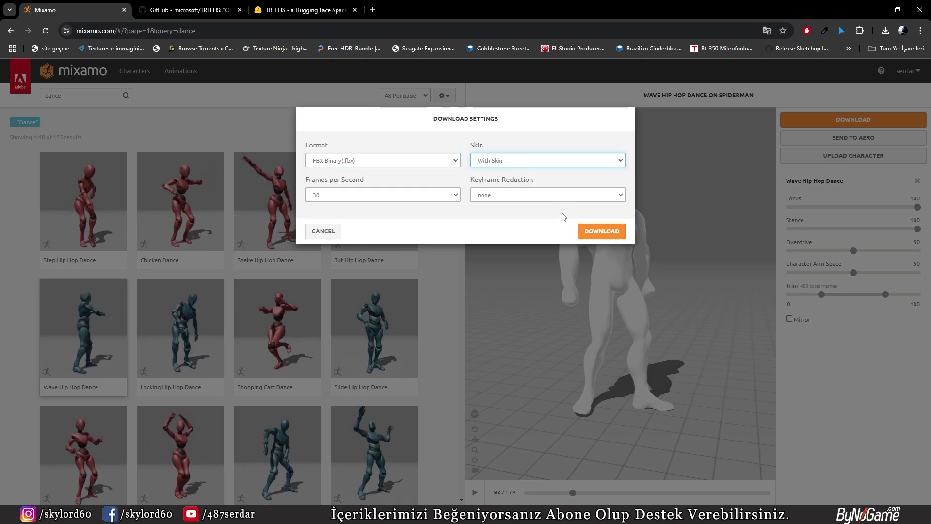
{"action": "left_click", "coordinate": [590, 233]}
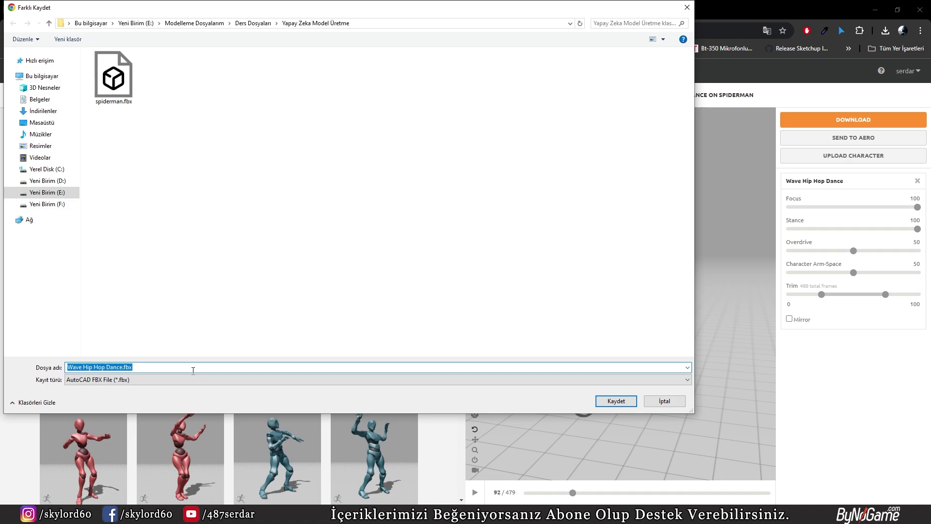
{"action": "key", "text": "Return"}
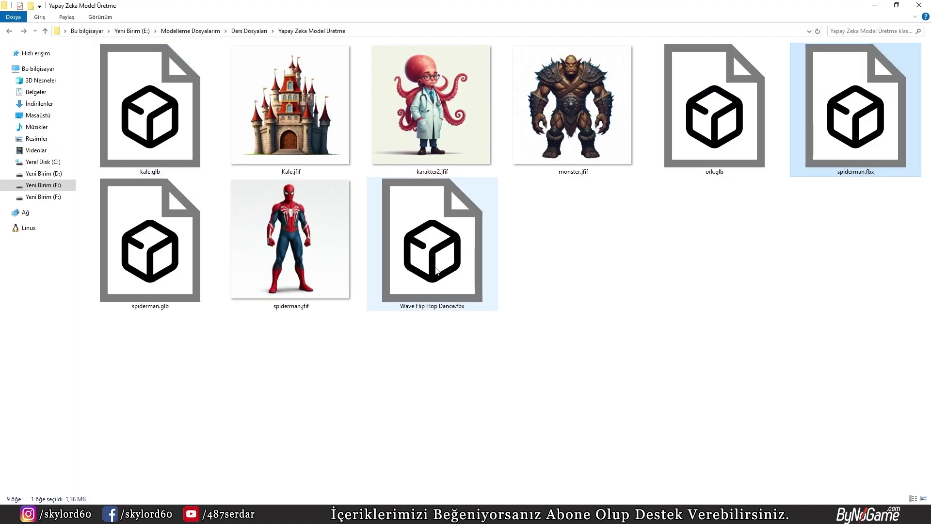
- Import Wave Hip Hop Dance.fbx into Blender and hide the original static Spider-Man mesh geometry_0.002
{"action": "mouse_move", "coordinate": [432, 261]}
{"action": "left_mouse_down"}
{"action": "mouse_move", "coordinate": [260, 474]}
{"action": "mouse_move", "coordinate": [330, 418]}
{"action": "left_mouse_up"}
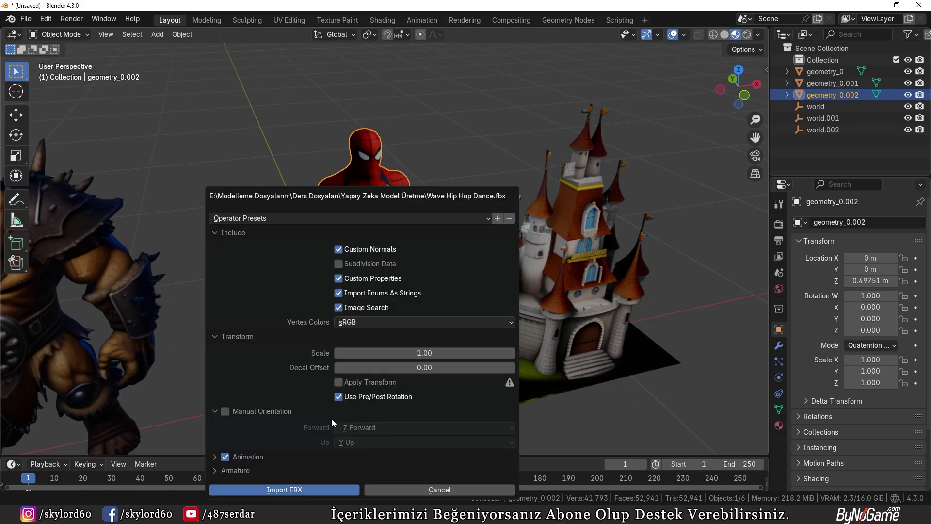
{"action": "left_click", "coordinate": [313, 491]}
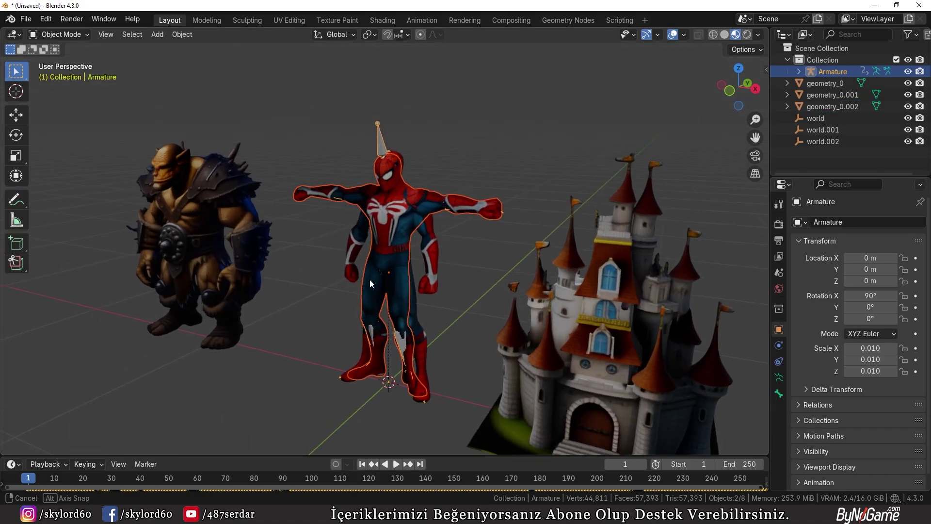
{"action": "left_click", "coordinate": [429, 268]}
{"action": "key", "text": "h"}
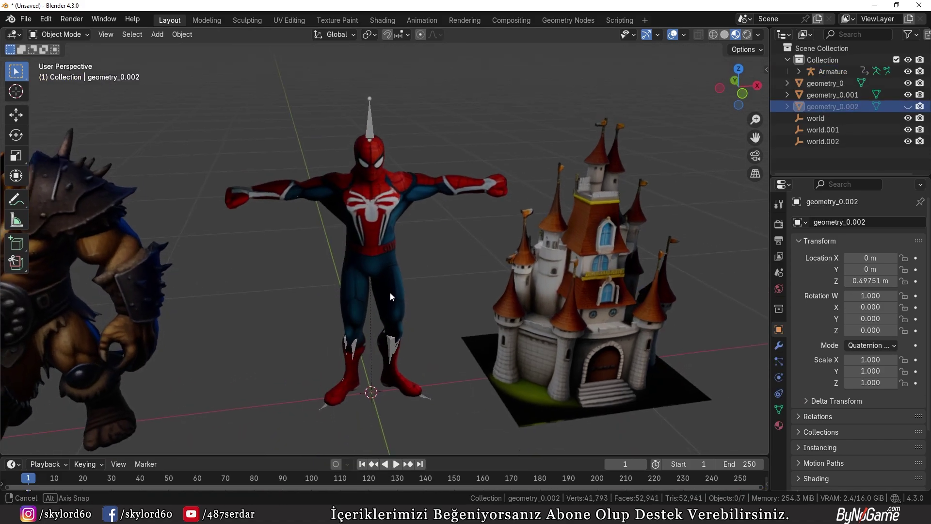
- Play the dance animation and watch the rigged Spider-Man from a slightly adjusted view
{"action": "left_click", "coordinate": [396, 464]}
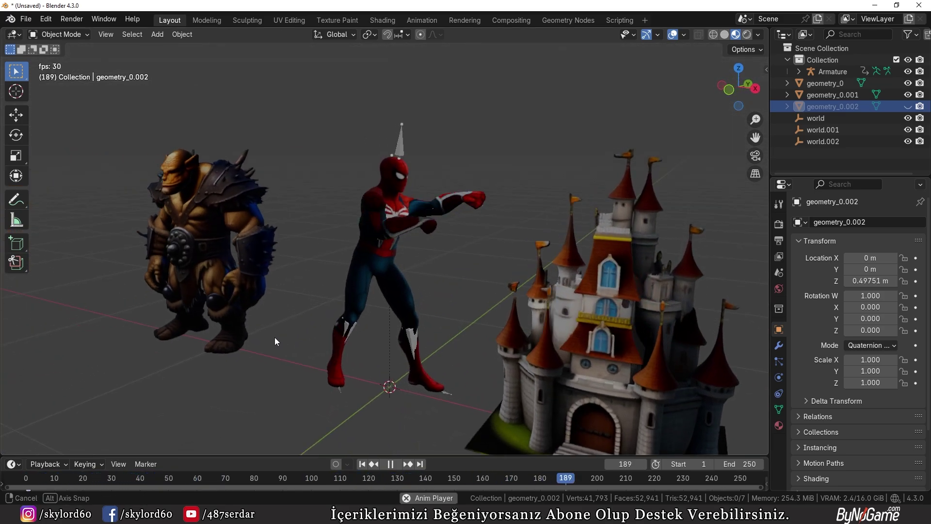
{"action": "scroll", "coordinate": [275, 337], "scroll_direction": "up", "scroll_amount": 5}
{"action": "mouse_move", "coordinate": [293, 337]}
{"action": "left_mouse_down"}
{"action": "mouse_move", "coordinate": [402, 317]}
{"action": "mouse_move", "coordinate": [325, 325]}
{"action": "mouse_move", "coordinate": [376, 336]}
{"action": "mouse_move", "coordinate": [301, 329]}
{"action": "left_mouse_up"}
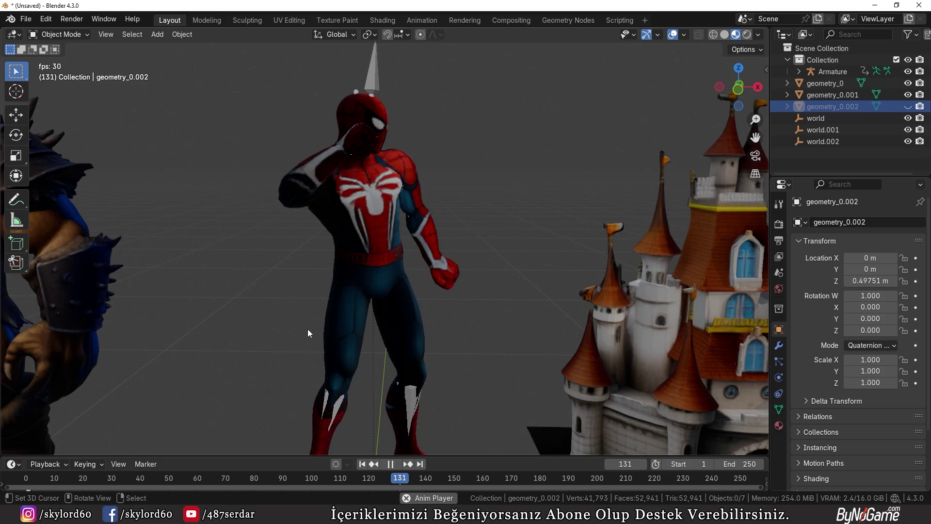
{"action": "scroll", "coordinate": [308, 329], "scroll_direction": "down", "scroll_amount": 5}
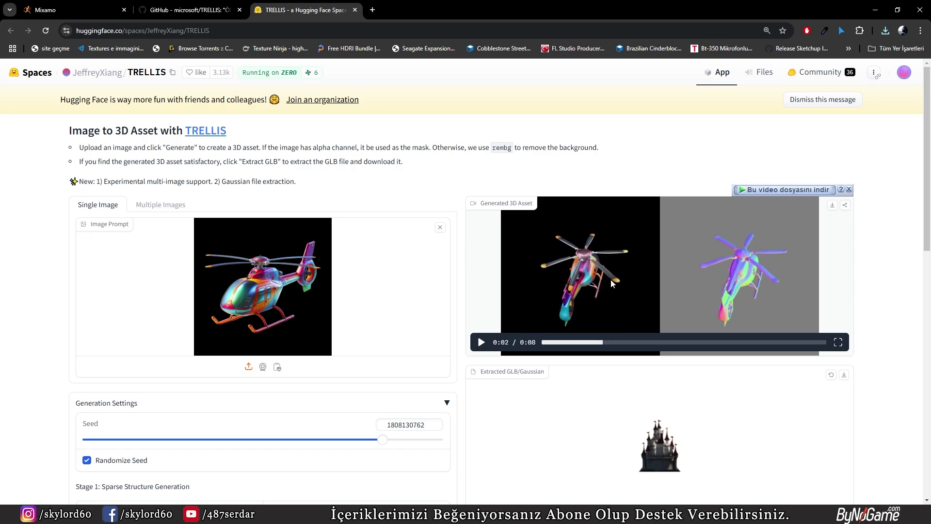
- Play the 8-second turntable preview of the generated rainbow helicopter asset
{"action": "left_click", "coordinate": [482, 342]}
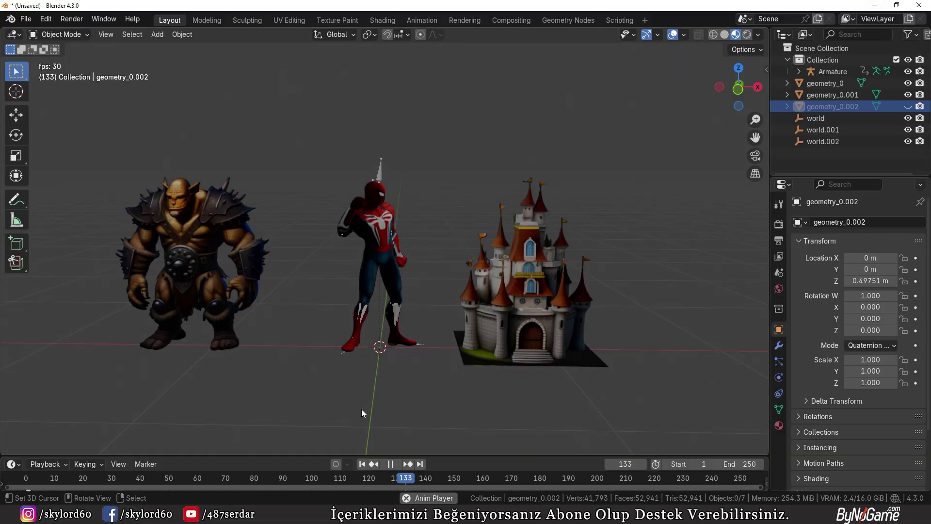
{"action": "scroll", "coordinate": [412, 366], "scroll_direction": "up", "scroll_amount": 3}
{"action": "key", "text": "z"}
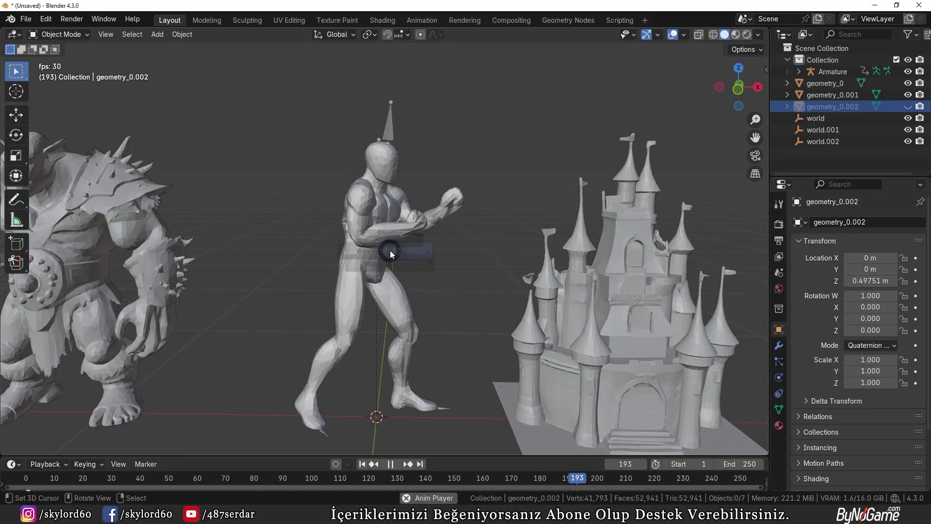
{"action": "left_click", "coordinate": [393, 271]}
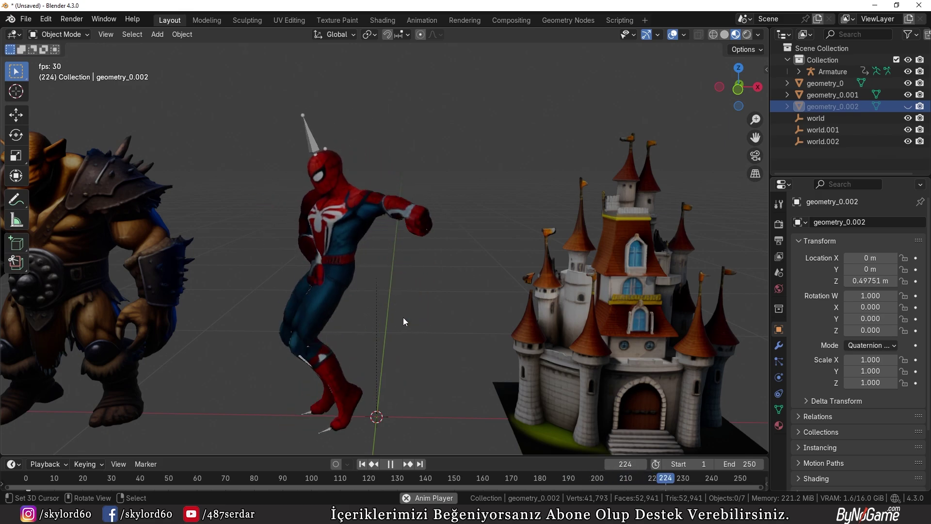
{"action": "scroll", "coordinate": [403, 317], "scroll_direction": "down", "scroll_amount": 2}
{"action": "scroll", "coordinate": [403, 317], "scroll_direction": "down", "scroll_amount": 4}
{"action": "scroll", "coordinate": [334, 330], "scroll_direction": "up", "scroll_amount": 3}
{"action": "scroll", "coordinate": [302, 333], "scroll_direction": "up", "scroll_amount": 2}
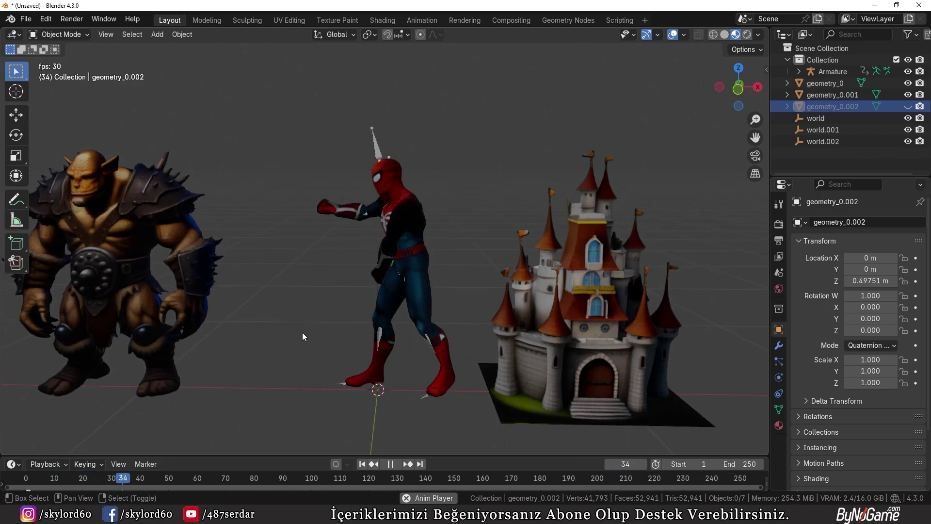
{"action": "scroll", "coordinate": [319, 318], "scroll_direction": "down", "scroll_amount": 1}
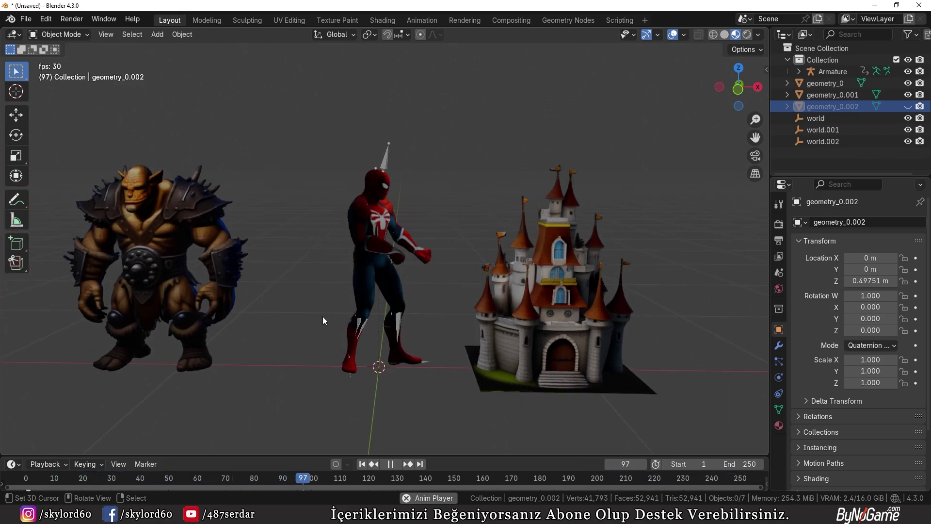